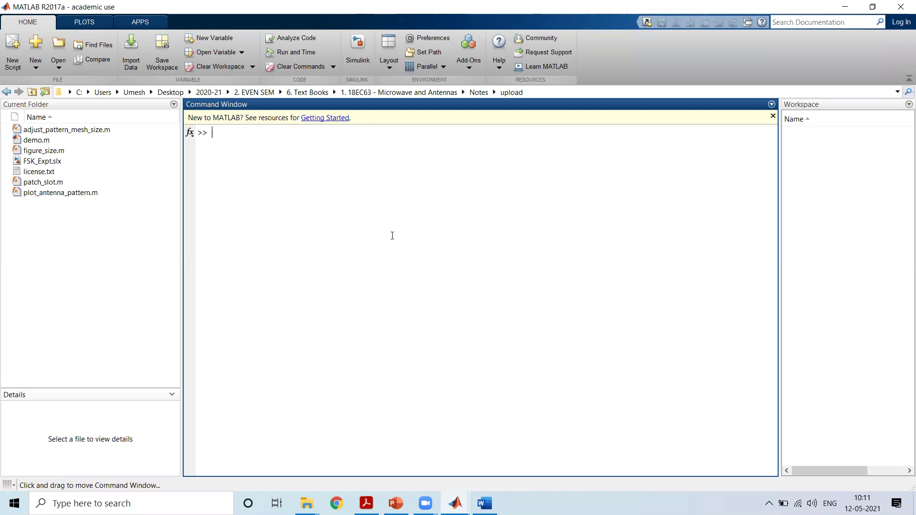
Step: Launch Simulink with the simulink command, create a blank model and maximize its window
text(simu)
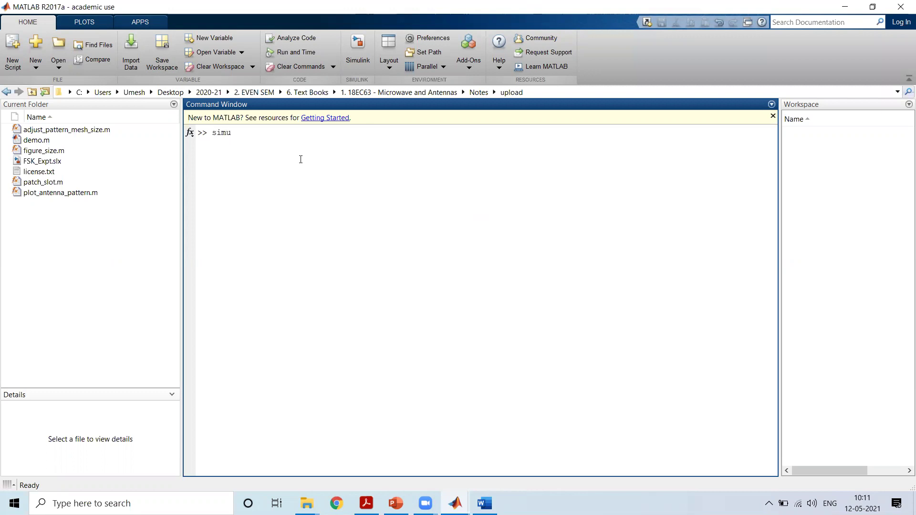
text(link)
key(Return)
mouse_move(455, 503)
click(503, 453)
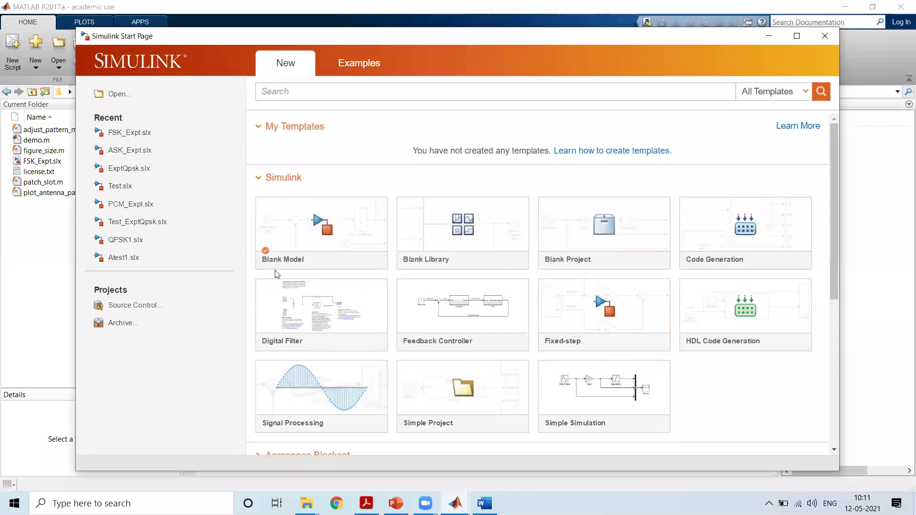
click(321, 230)
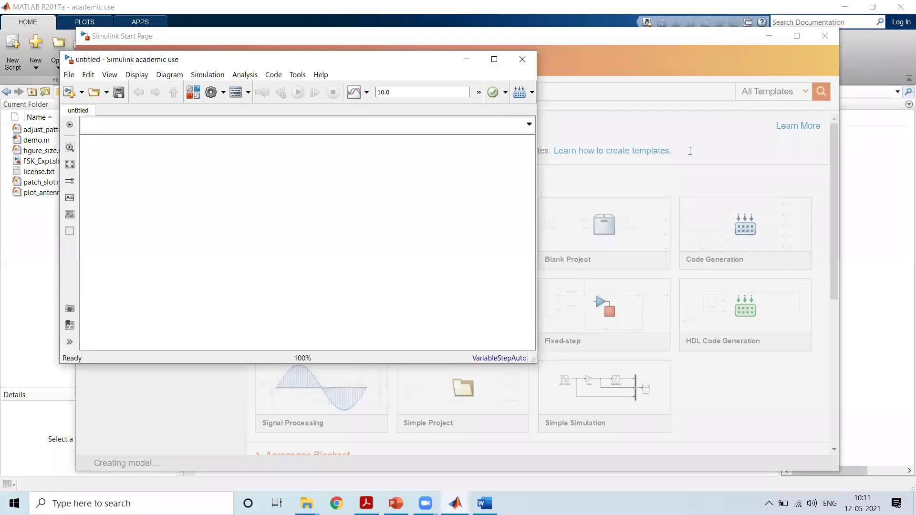
click(495, 59)
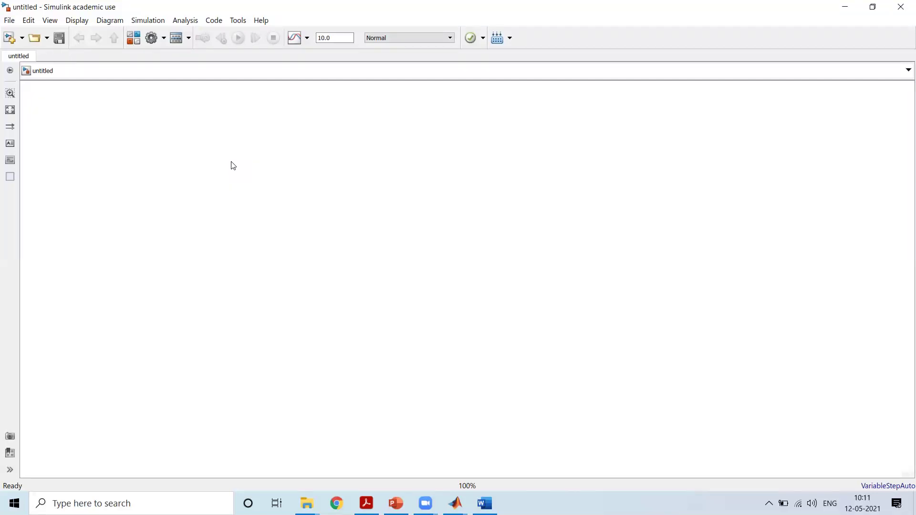
Step: Open Paint through the mspaint run command and set up a red pencil with the thickest line
mouse_move(307, 503)
key(super+r)
text(ms)
key(Down)
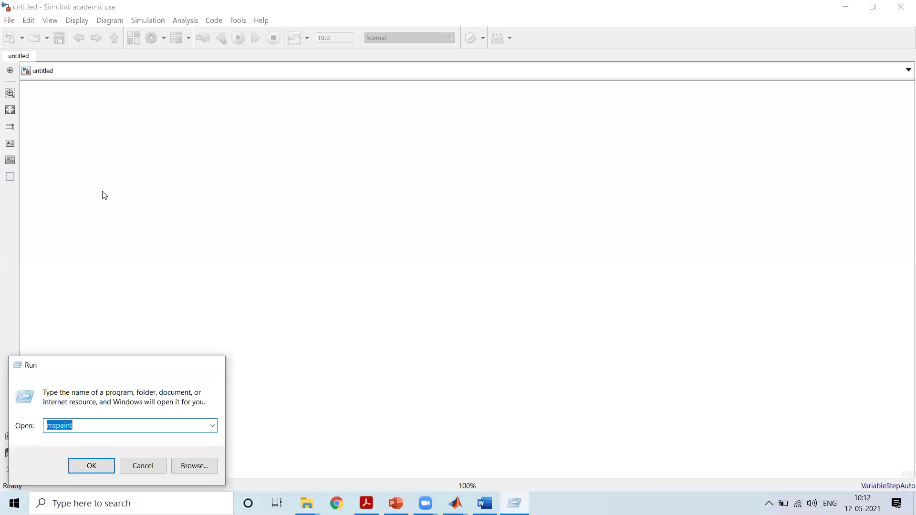
key(Return)
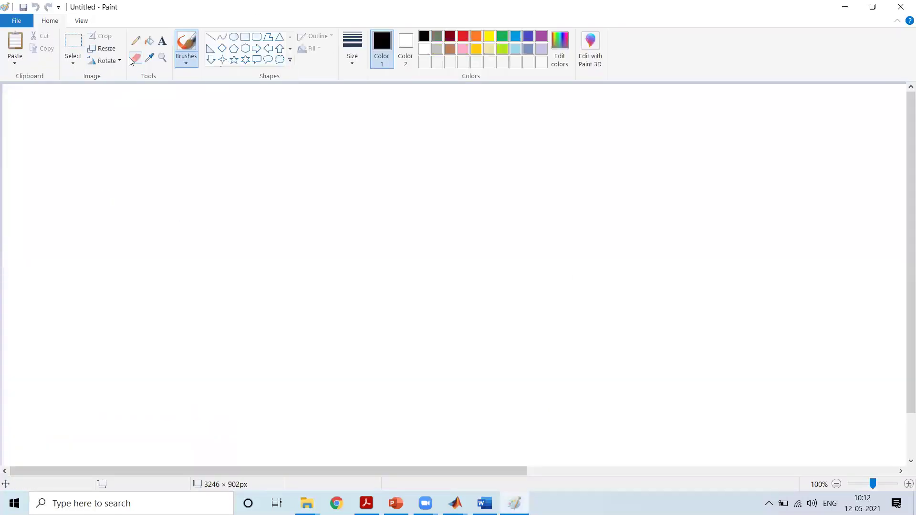
click(136, 41)
click(355, 57)
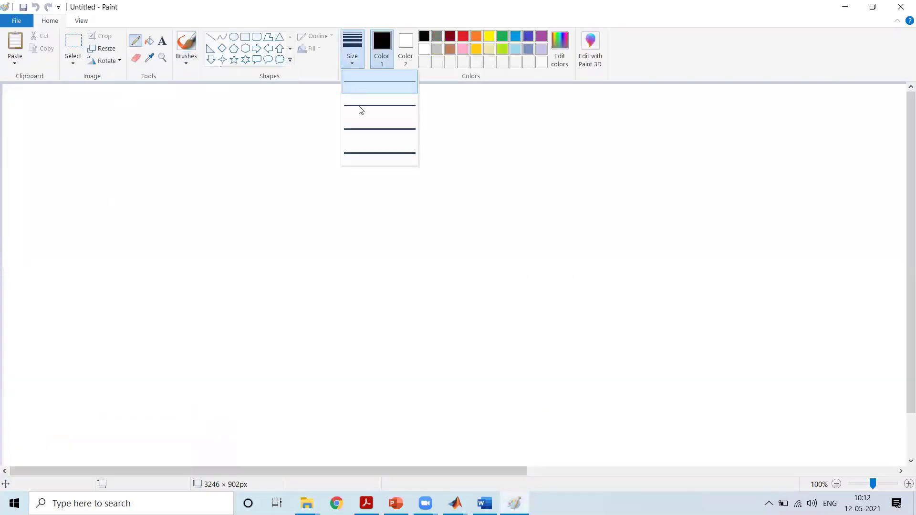
click(364, 148)
click(463, 38)
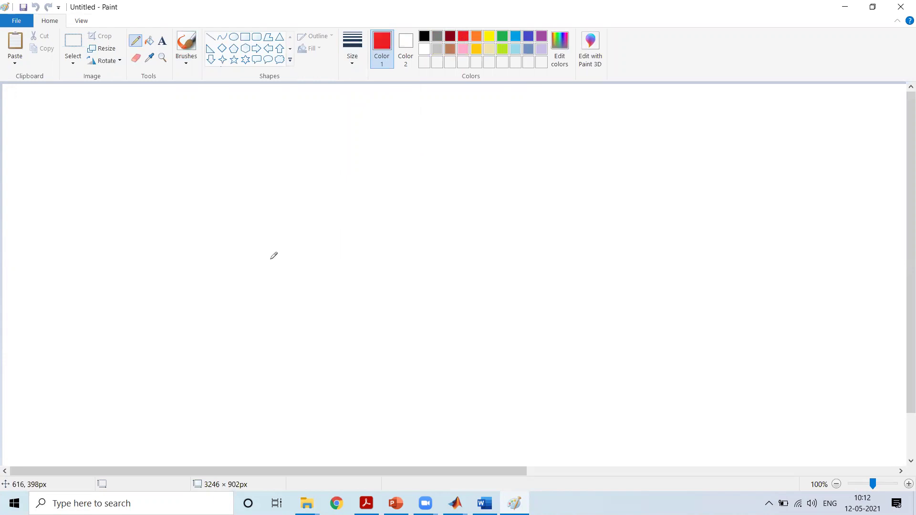
Step: Sketch a two-cycle square pulse waveform near the canvas's upper edge and label its bits 1, 0, 1, 0
mouse_move(173, 160)
mouse_down()
mouse_move(176, 128)
mouse_move(216, 128)
mouse_move(216, 149)
mouse_move(252, 159)
mouse_move(271, 133)
mouse_move(309, 130)
mouse_move(319, 152)
mouse_move(364, 153)
mouse_up()
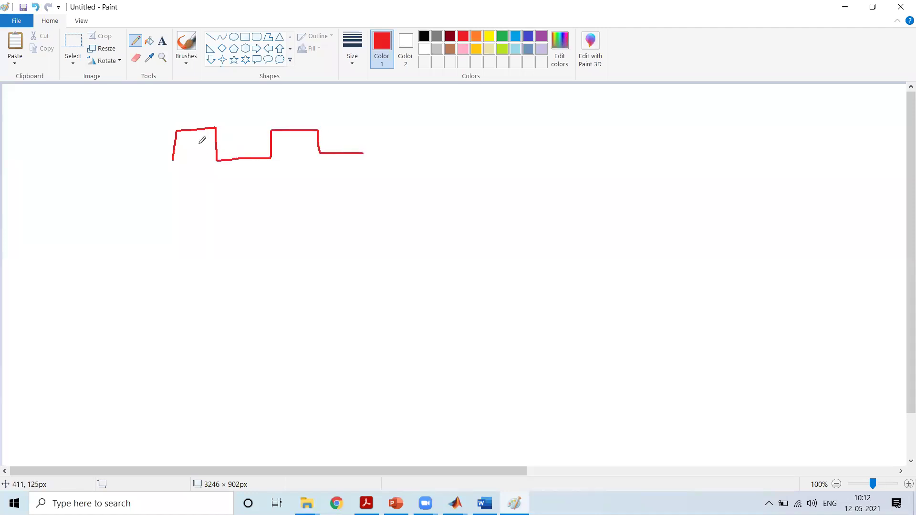
drag(191, 141, 191, 153)
drag(244, 140, 293, 153)
mouse_move(344, 135)
mouse_down()
mouse_move(336, 140)
mouse_move(343, 136)
mouse_up()
Step: Draw five dashed vertical guide lines downward from the bit boundaries of the waveform
drag(171, 172, 171, 218)
drag(169, 238, 168, 275)
drag(221, 170, 215, 271)
drag(275, 164, 271, 222)
drag(271, 232, 271, 249)
drag(323, 159, 323, 165)
drag(318, 231, 320, 272)
click(320, 279)
click(372, 166)
drag(371, 181, 371, 199)
drag(371, 214, 371, 246)
drag(371, 251, 371, 265)
drag(372, 272, 375, 300)
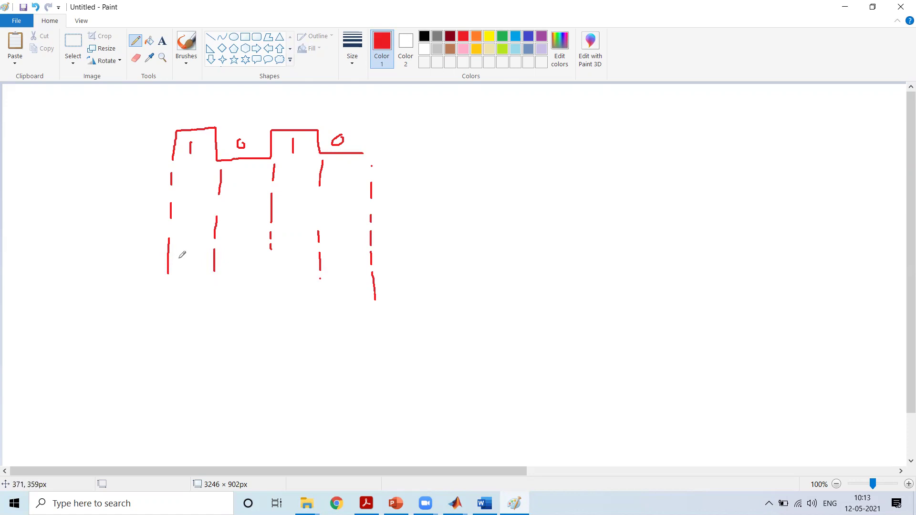
Step: Mark the first bit's duration with a double-headed arrow and draw a horizontal axis across the dashed guides
mouse_move(173, 184)
mouse_down()
mouse_move(216, 175)
mouse_move(218, 183)
mouse_up()
drag(140, 248, 420, 244)
drag(271, 249, 271, 262)
drag(271, 264, 270, 287)
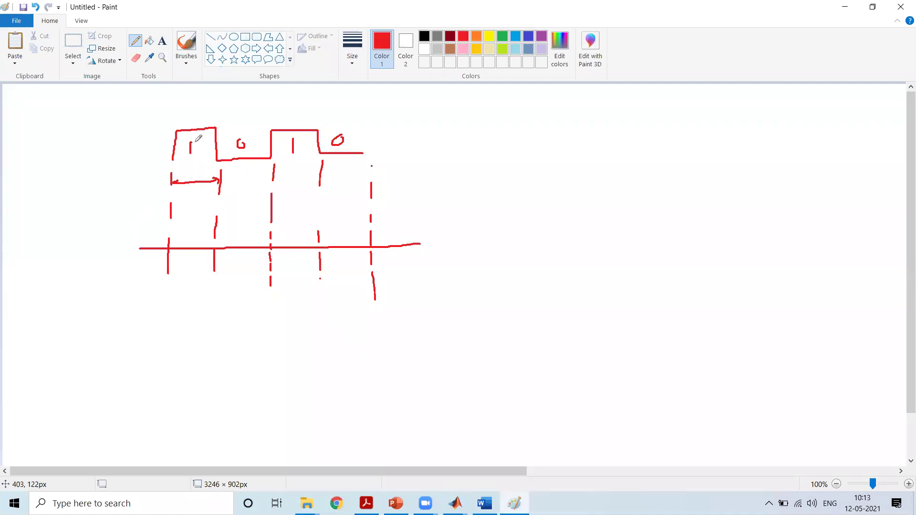
Step: Circle the first bit 1 and draw its thickened full-width pulse above the axis, labelled +V
mouse_move(184, 143)
mouse_down()
mouse_move(192, 160)
mouse_move(200, 139)
mouse_move(182, 147)
mouse_up()
mouse_move(171, 217)
mouse_down()
mouse_move(167, 240)
mouse_move(183, 215)
mouse_move(217, 212)
mouse_move(217, 221)
mouse_up()
drag(143, 211, 156, 206)
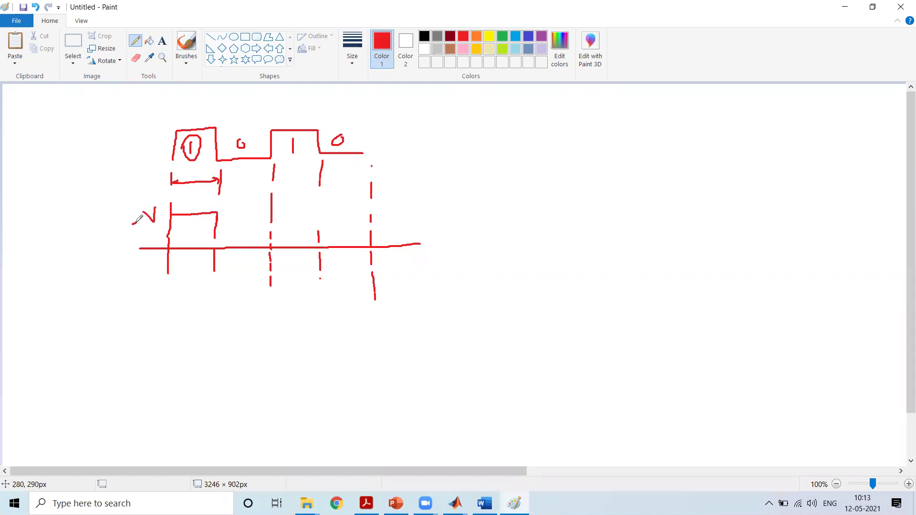
drag(134, 218, 138, 233)
drag(173, 213, 213, 213)
drag(129, 223, 133, 225)
Step: Draw the first 0 bit as a thickened -V level, label it, and complete the waveform for the remaining 1 and 0
mouse_move(218, 224)
mouse_down()
mouse_move(216, 283)
mouse_move(270, 279)
mouse_up()
mouse_move(119, 282)
mouse_down()
mouse_move(137, 281)
mouse_move(143, 266)
mouse_move(168, 277)
mouse_move(170, 300)
mouse_up()
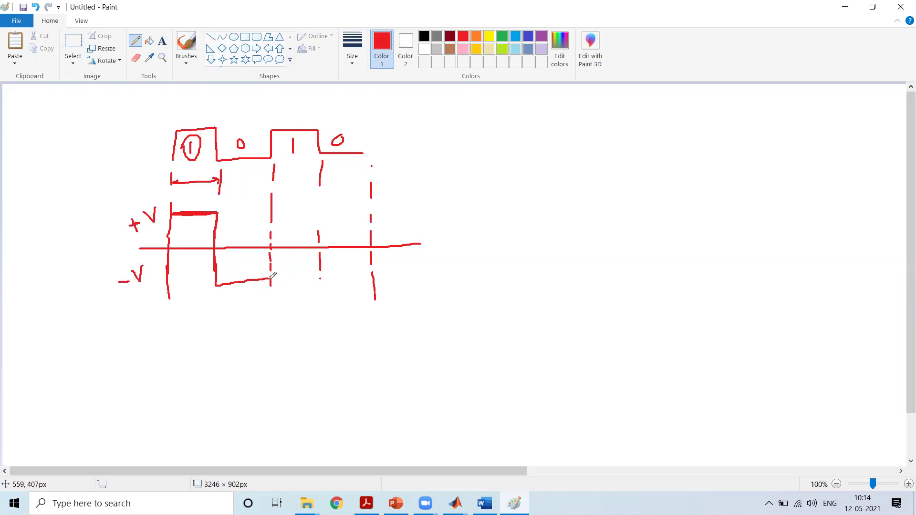
drag(269, 280, 260, 279)
mouse_move(235, 280)
mouse_down()
mouse_move(215, 280)
mouse_move(272, 277)
mouse_up()
drag(175, 214, 212, 212)
drag(236, 281, 265, 280)
mouse_move(272, 210)
mouse_down()
mouse_move(319, 213)
mouse_move(323, 284)
mouse_move(371, 283)
mouse_up()
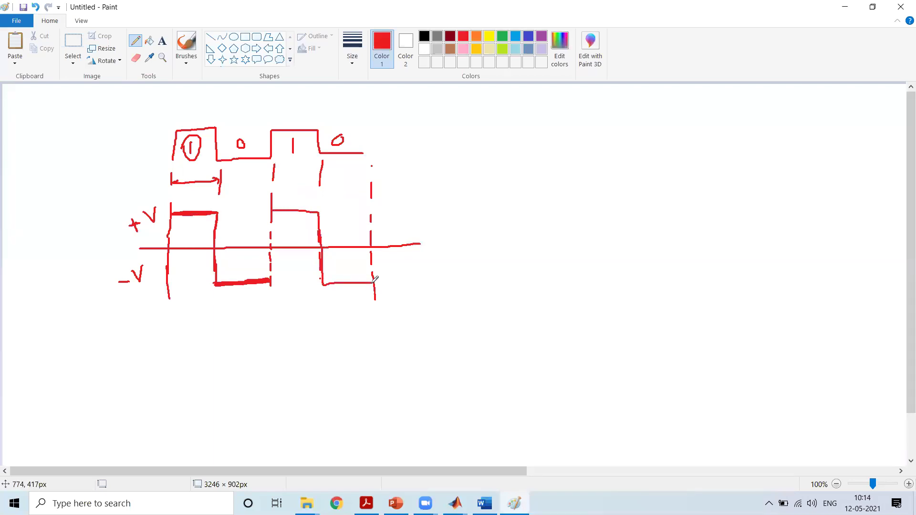
Step: Write NRZ above the bit sequence and RZ to its right along the canvas's upper edge
mouse_move(229, 108)
mouse_down()
mouse_move(243, 86)
mouse_move(255, 102)
mouse_move(280, 108)
mouse_up()
mouse_move(531, 89)
mouse_down()
mouse_move(531, 108)
mouse_move(539, 91)
mouse_move(545, 103)
mouse_up()
drag(547, 90, 572, 97)
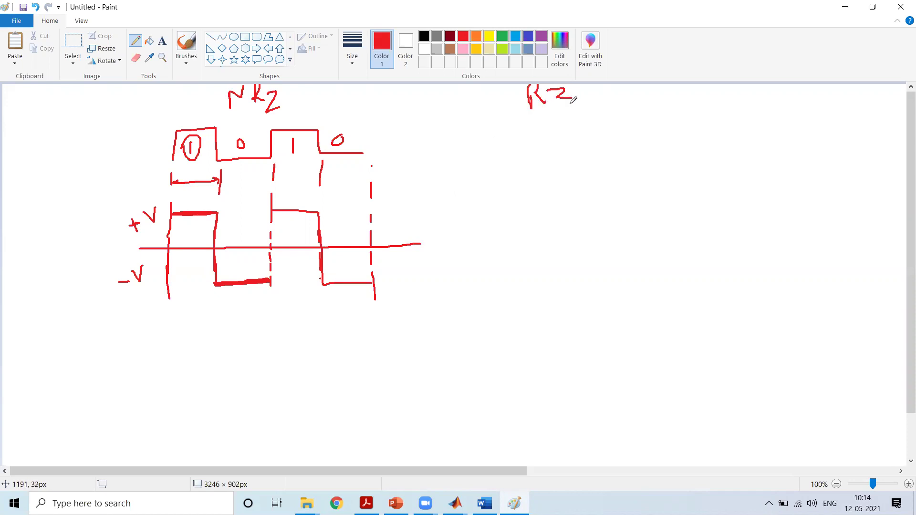
Step: Extend the five dashed bit-boundary guides below the first waveform and draw a large V beside the bit sequence
drag(169, 296, 170, 328)
drag(171, 384, 172, 448)
drag(216, 285, 222, 329)
drag(224, 337, 226, 379)
drag(227, 389, 230, 421)
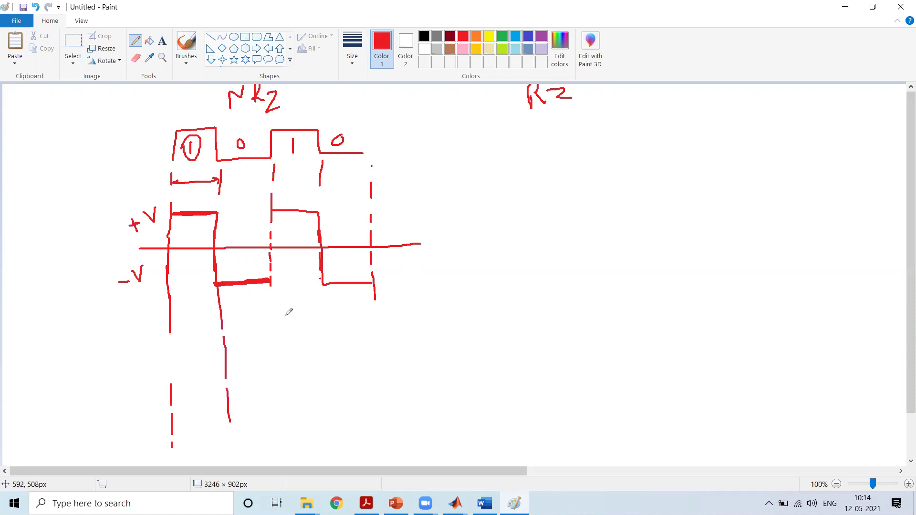
drag(272, 287, 272, 307)
drag(273, 319, 282, 391)
drag(320, 278, 321, 303)
drag(323, 329, 324, 344)
drag(324, 359, 325, 372)
drag(327, 405, 328, 426)
drag(374, 294, 376, 342)
drag(375, 354, 377, 399)
mouse_move(110, 138)
mouse_down()
mouse_move(124, 149)
mouse_move(146, 129)
mouse_up()
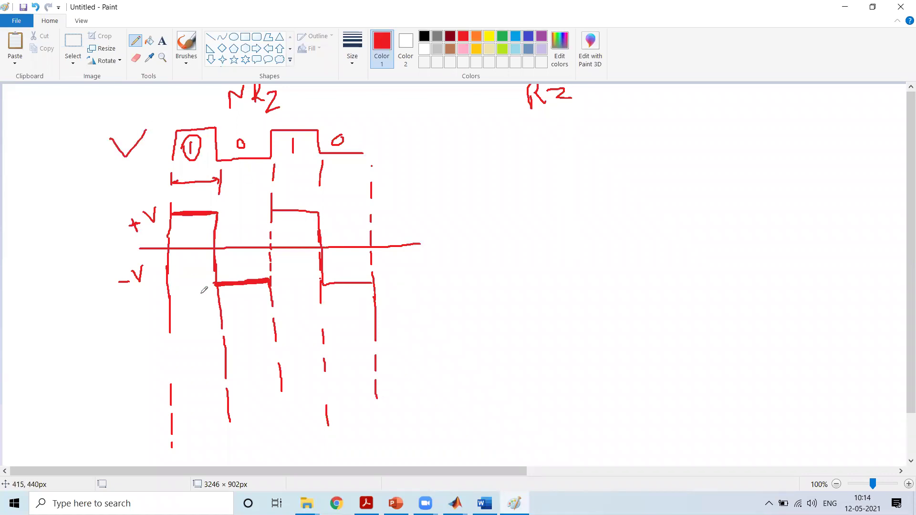
Step: Draw a second horizontal axis below the first waveform, and label the upper plot NRZ and the lower one RZ
drag(159, 353, 456, 353)
mouse_move(413, 213)
mouse_down()
mouse_move(410, 235)
mouse_move(420, 204)
mouse_move(485, 214)
mouse_up()
mouse_move(467, 323)
mouse_down()
mouse_move(467, 344)
mouse_move(477, 332)
mouse_move(502, 337)
mouse_up()
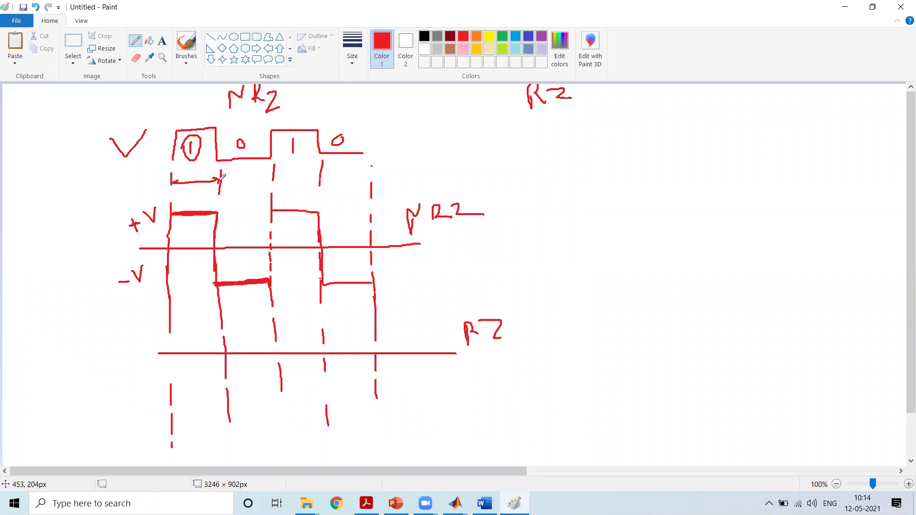
Step: Draw the RZ waveform with half-width pulses returning to zero for bits 1, 0, 1, 0, and label its levels +V, 0 and -V
mouse_move(139, 349)
mouse_down()
mouse_move(142, 359)
mouse_move(136, 352)
mouse_move(168, 344)
mouse_move(172, 371)
mouse_up()
drag(171, 320, 185, 320)
mouse_move(149, 314)
mouse_down()
mouse_move(148, 329)
mouse_move(166, 307)
mouse_up()
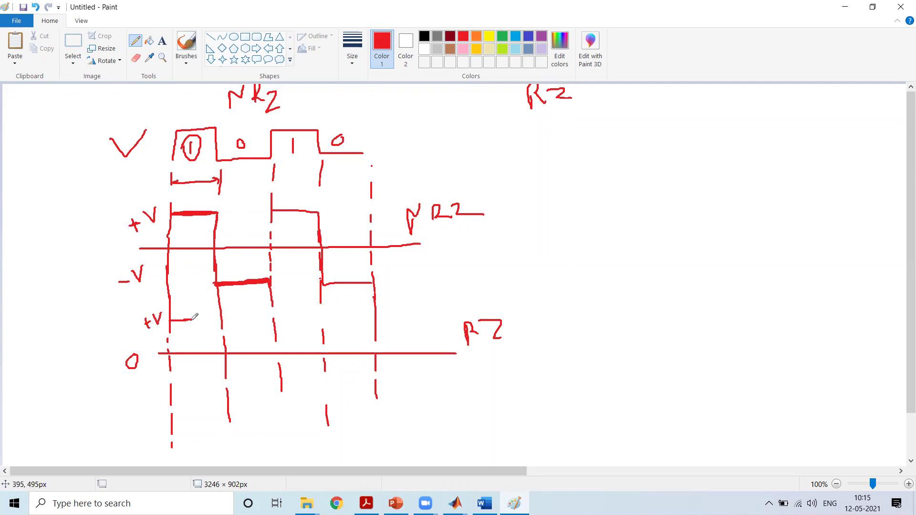
drag(193, 322, 196, 350)
drag(230, 397, 246, 397)
drag(134, 400, 159, 392)
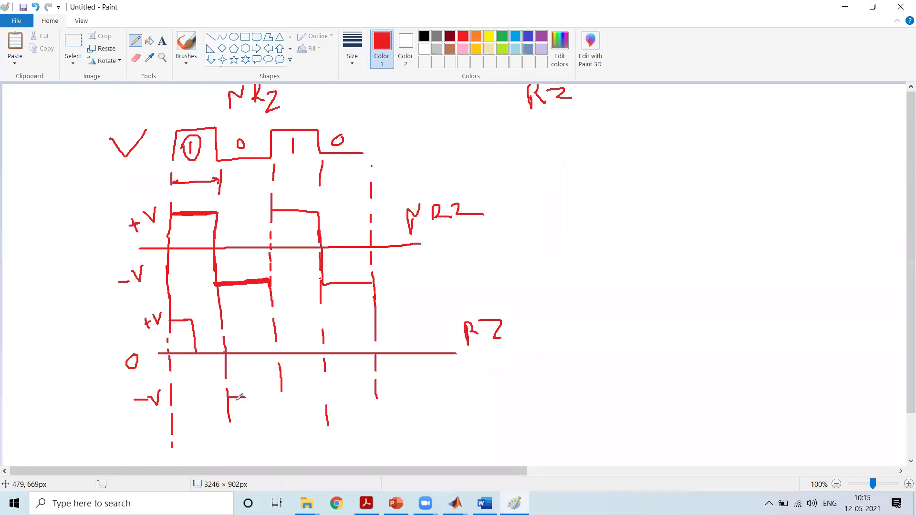
mouse_move(246, 397)
mouse_down()
mouse_move(255, 396)
mouse_move(254, 353)
mouse_move(280, 353)
mouse_move(276, 327)
mouse_move(286, 314)
mouse_move(295, 353)
mouse_move(330, 405)
mouse_move(350, 407)
mouse_move(351, 357)
mouse_move(374, 353)
mouse_up()
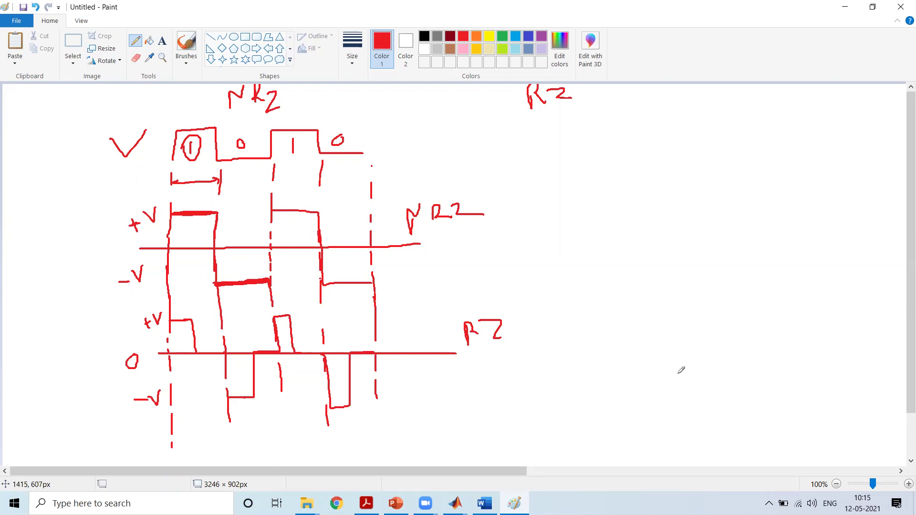
Step: Switch to the blank Simulink model and open the Library Browser in a maximized window
key(alt+Tab)
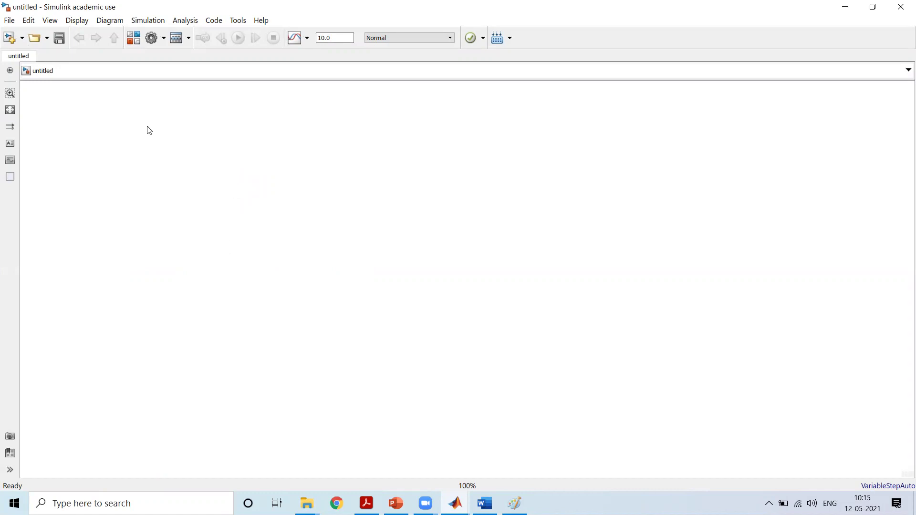
click(134, 38)
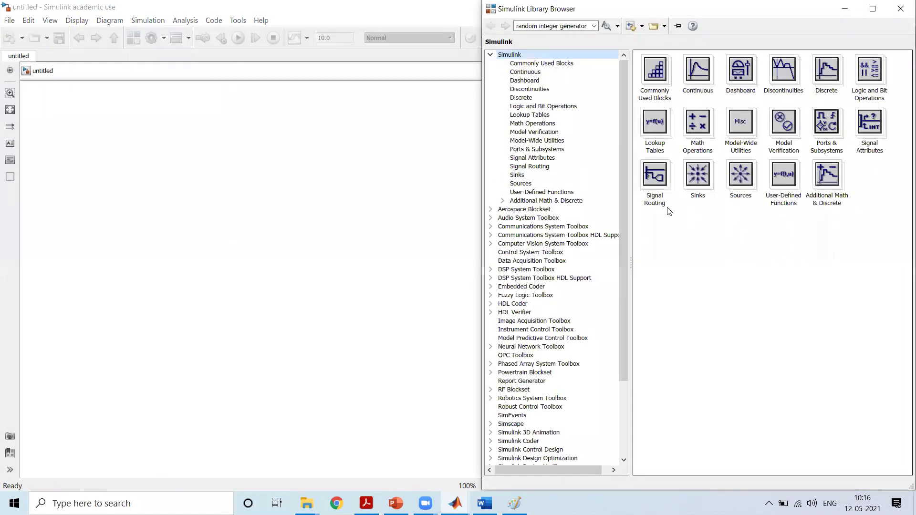
click(153, 164)
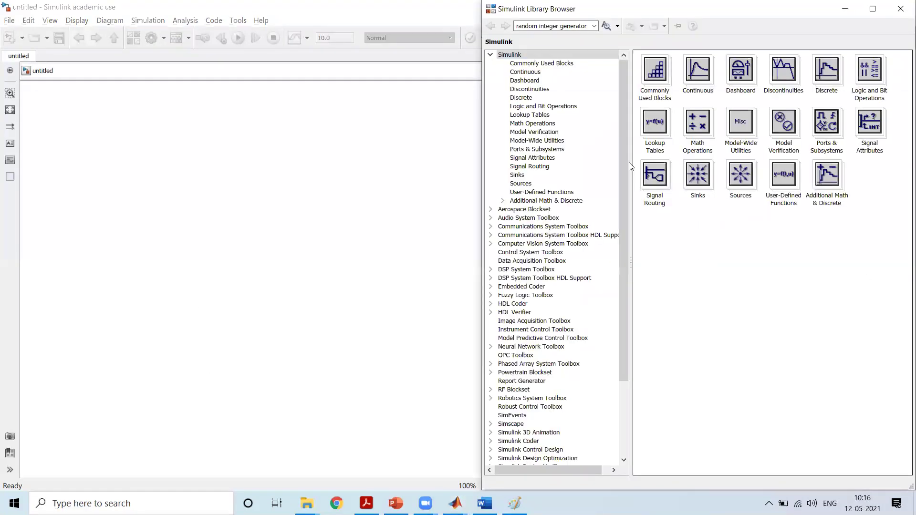
click(446, 321)
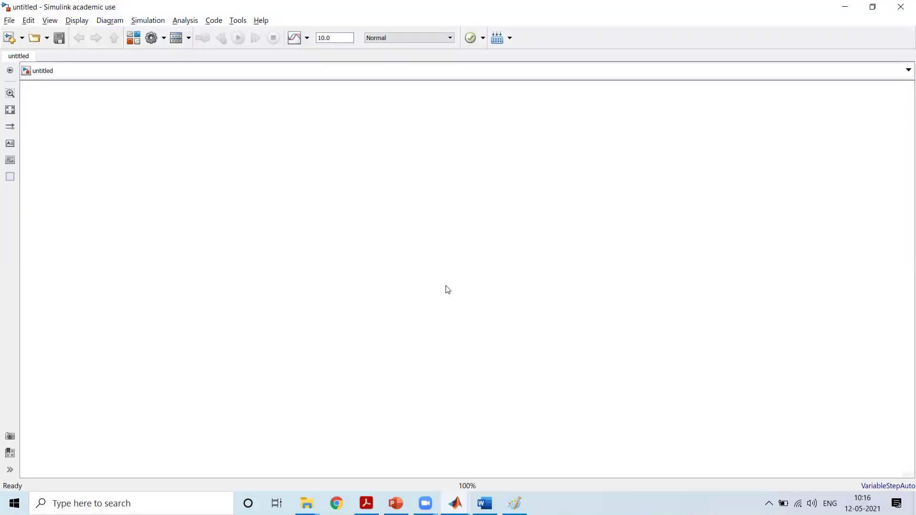
key(ctrl+shift+l)
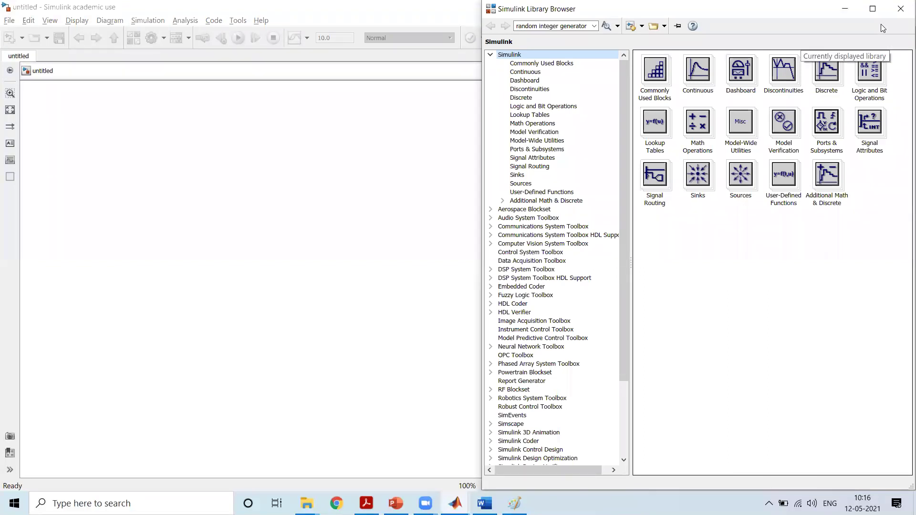
click(873, 9)
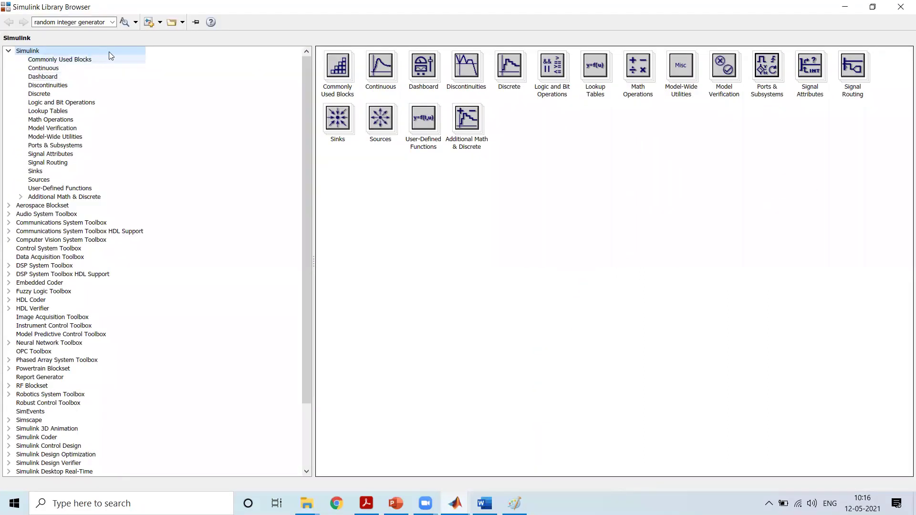
Step: Show the Sources blocks and search the block library for "random"
double_click(380, 128)
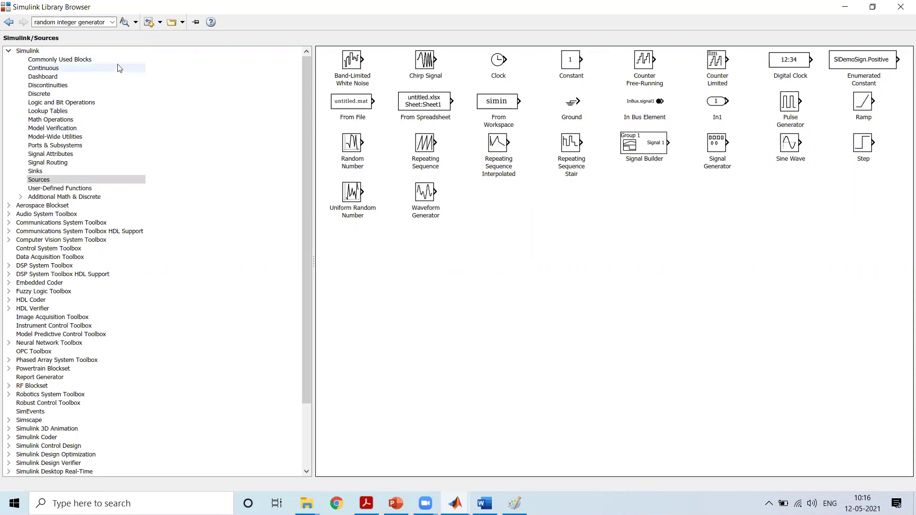
click(90, 22)
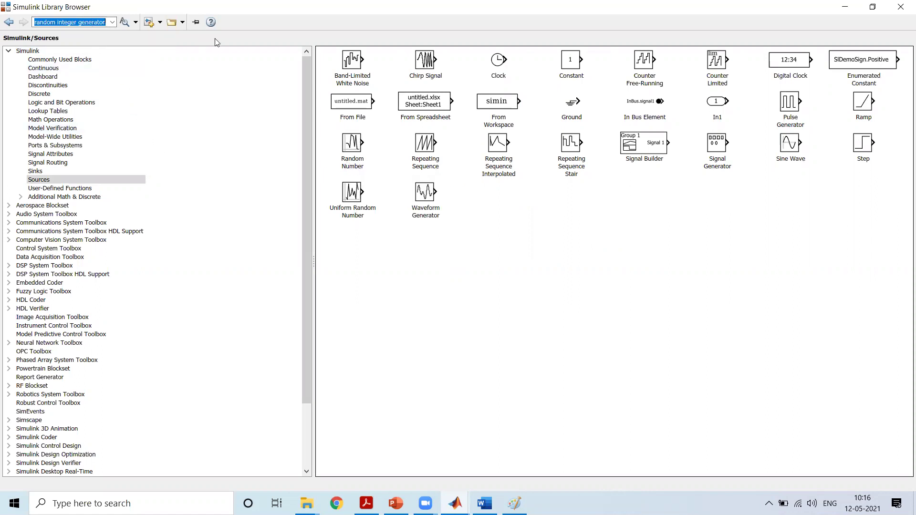
text(random)
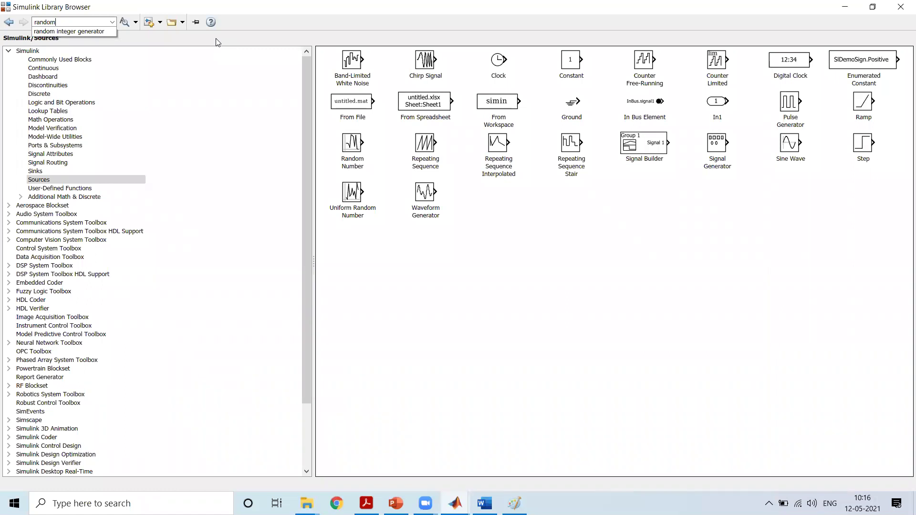
key(Return)
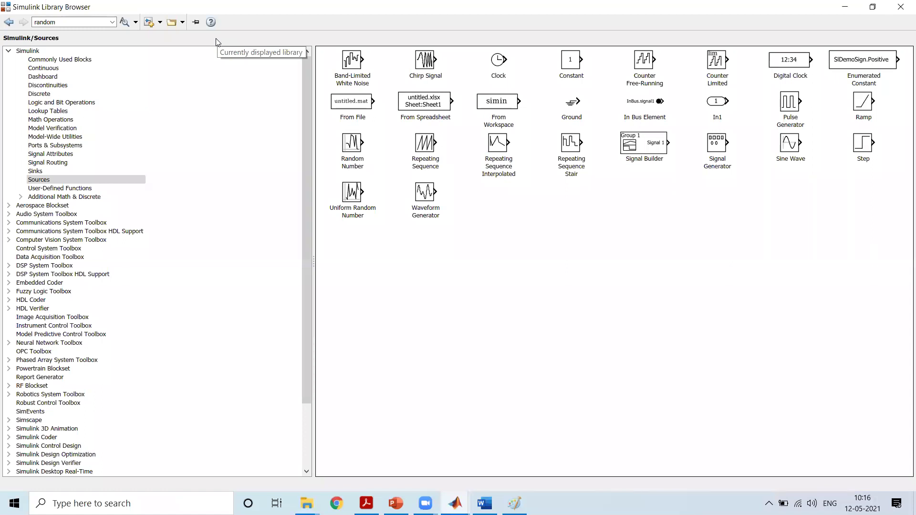
double_click(99, 21)
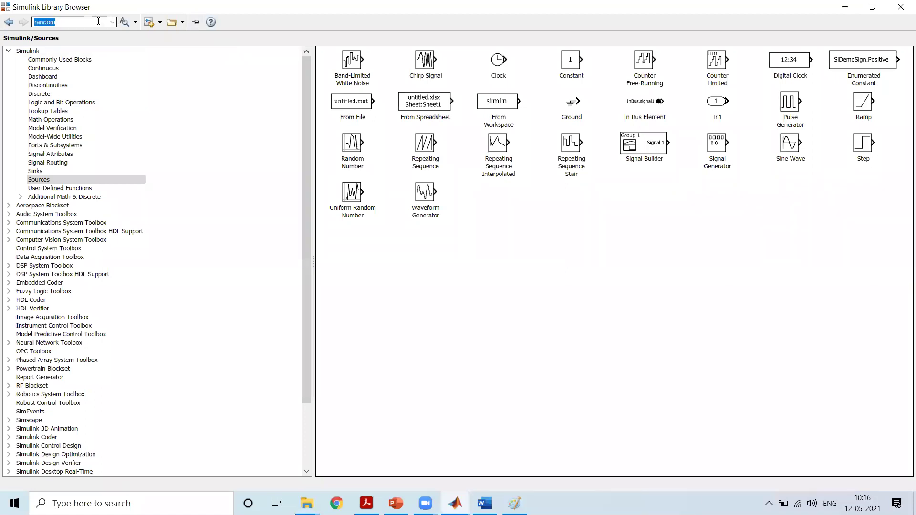
key(Return)
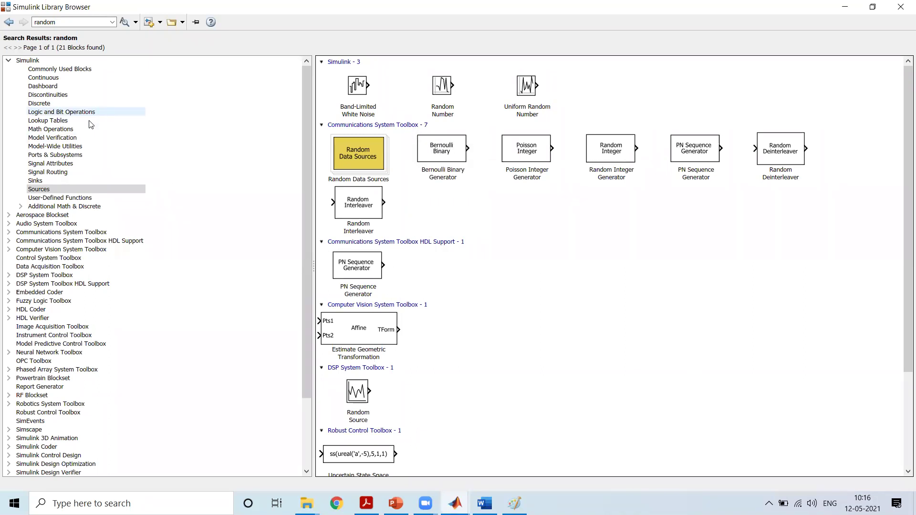
Step: Show the Math Operations blocks and search the block library for "bernoulli"
click(51, 129)
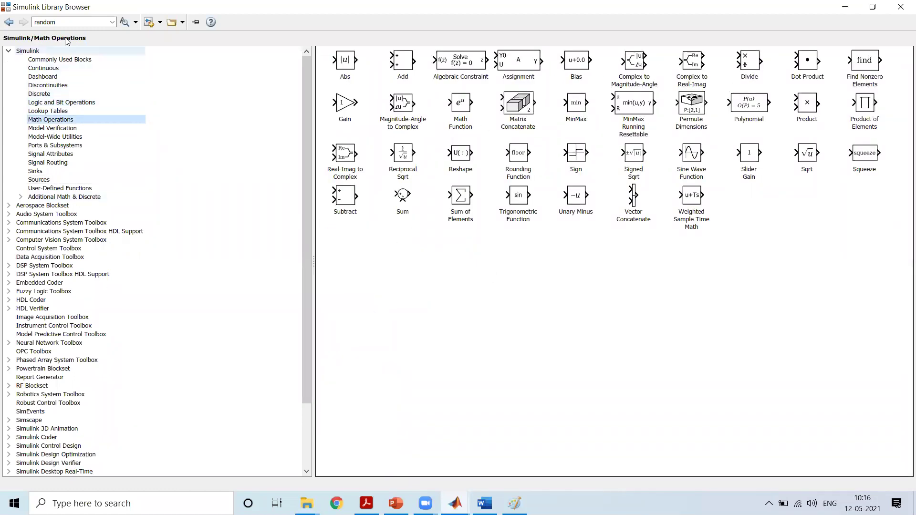
click(66, 25)
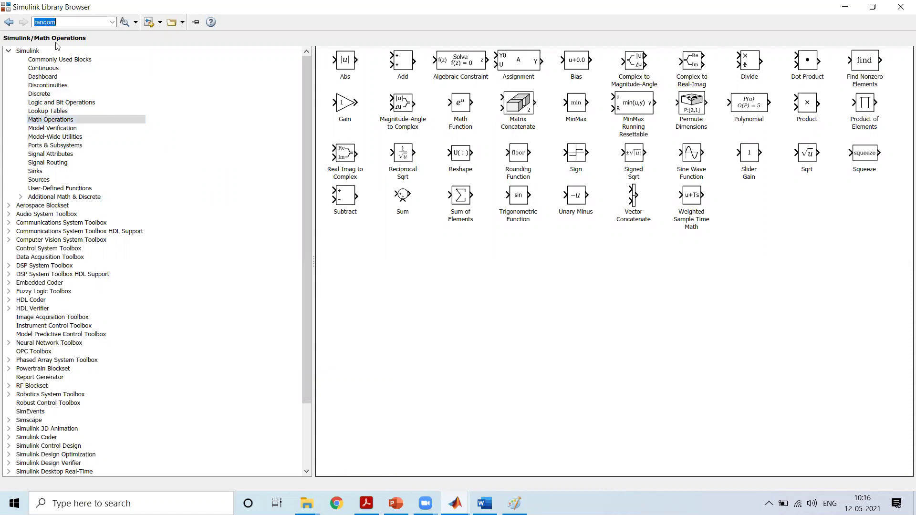
text(be)
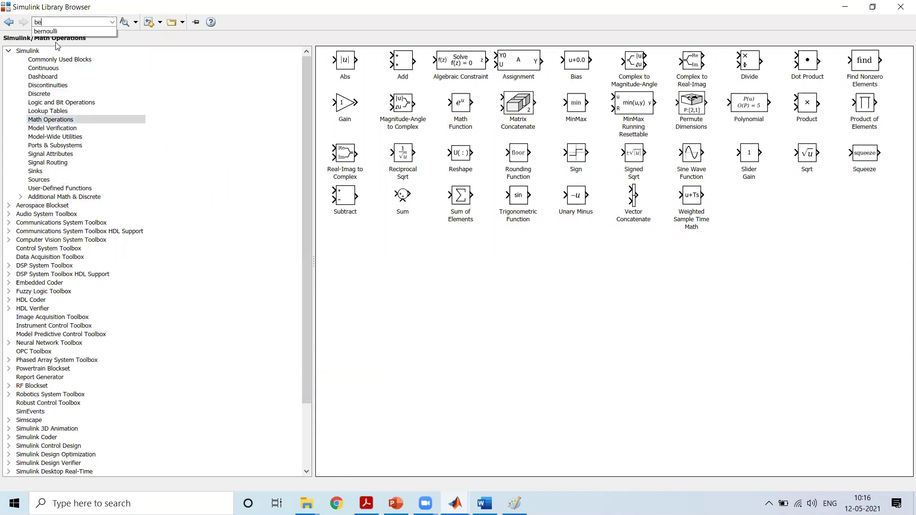
text(r)
key(Down)
key(Return)
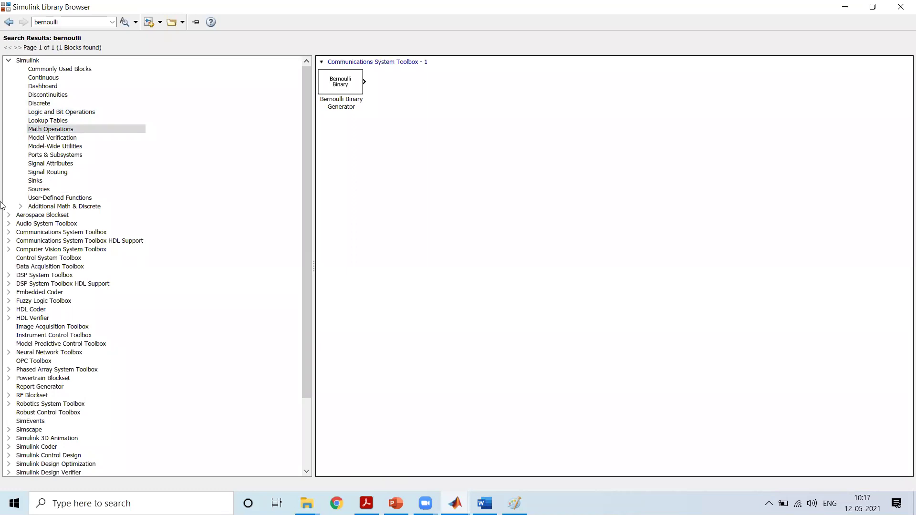
Step: View the parameters of the Bernoulli Binary Generator block in the library and close them
click(353, 86)
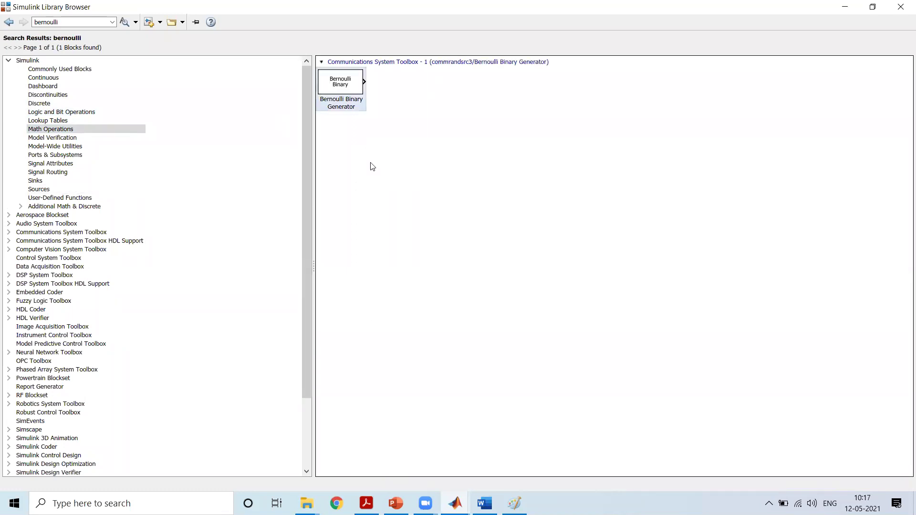
double_click(353, 91)
right_click(353, 91)
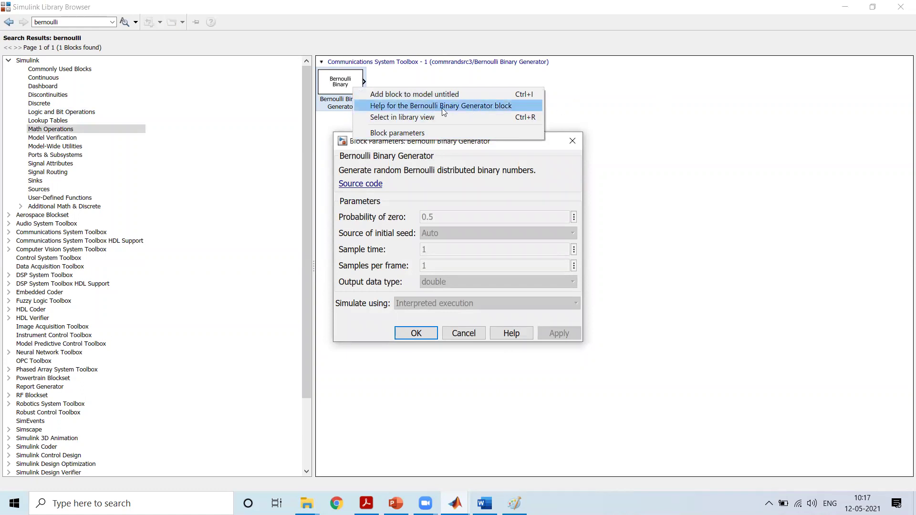
click(436, 184)
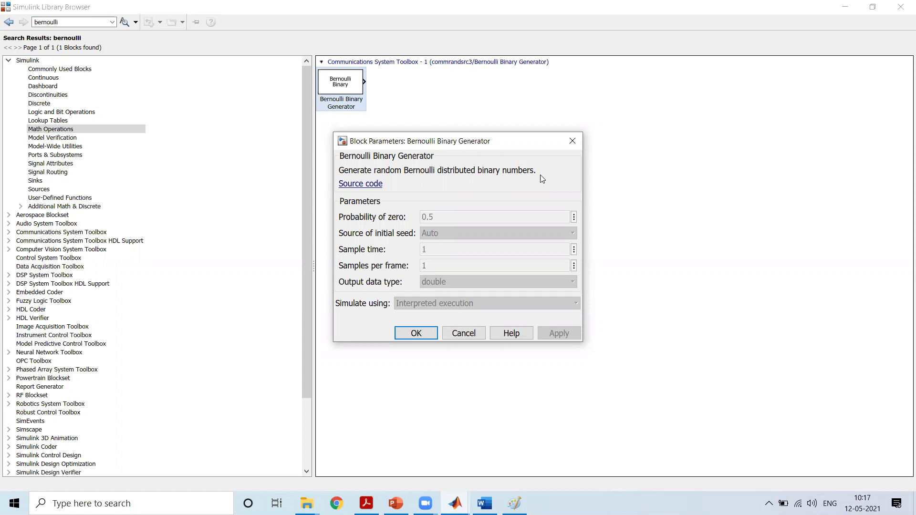
click(573, 141)
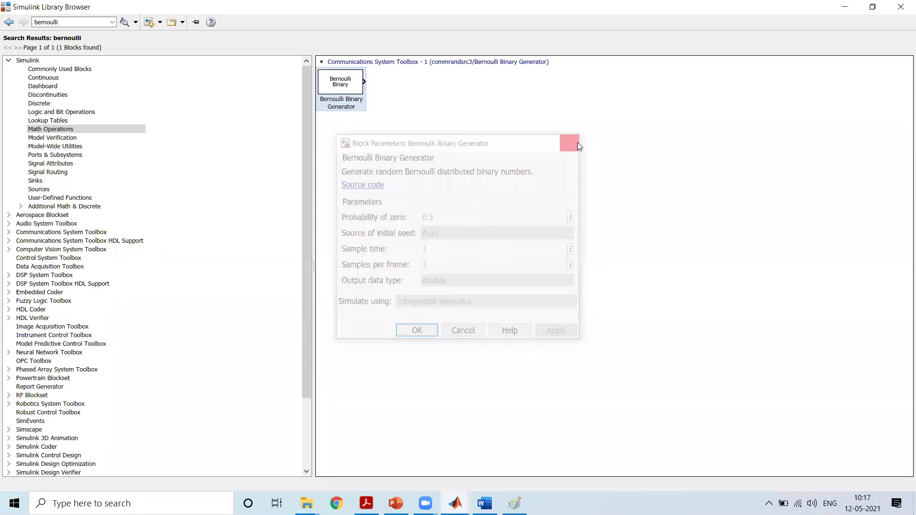
right_click(346, 88)
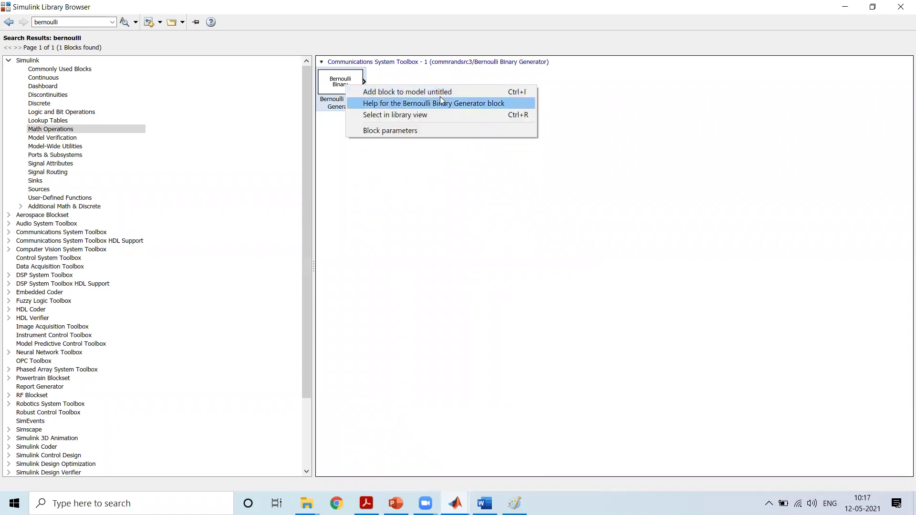
click(432, 206)
Step: Return to the untitled model, start saving it, and browse up to the 2. EVEN SEM folder
key(alt+Tab)
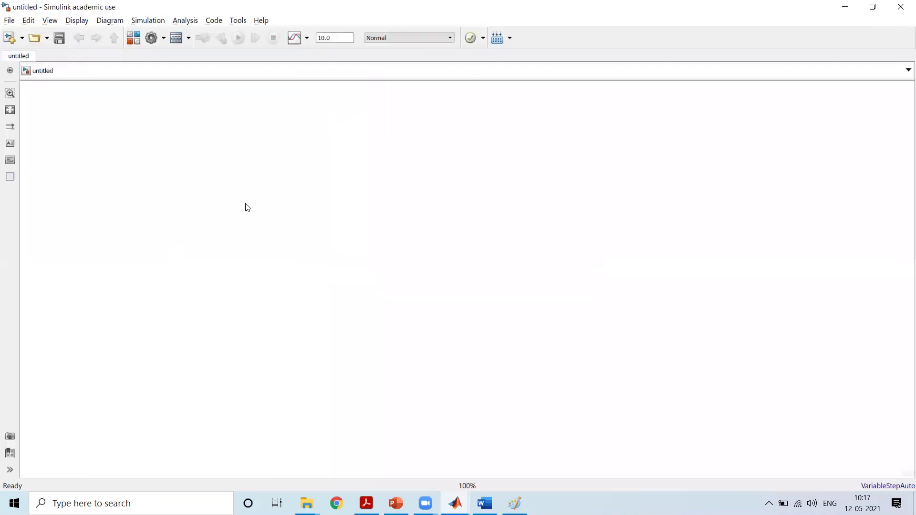
key(ctrl+s)
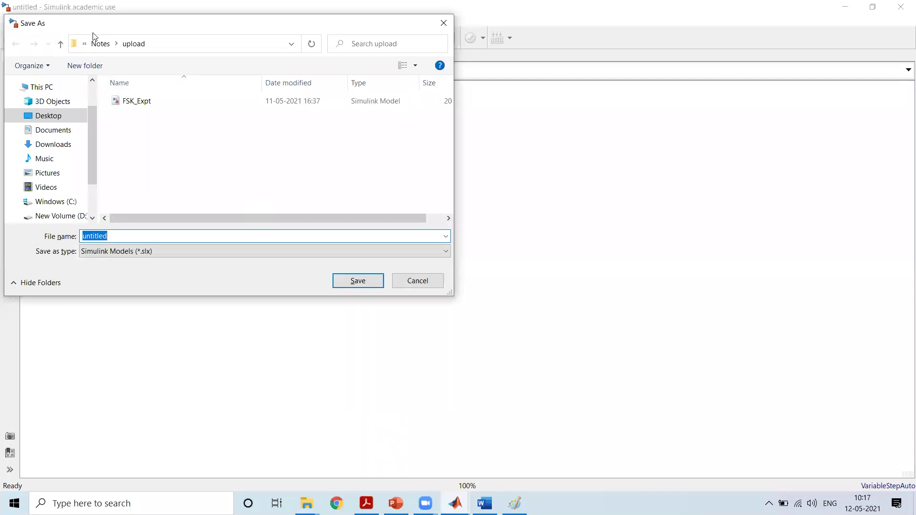
click(98, 44)
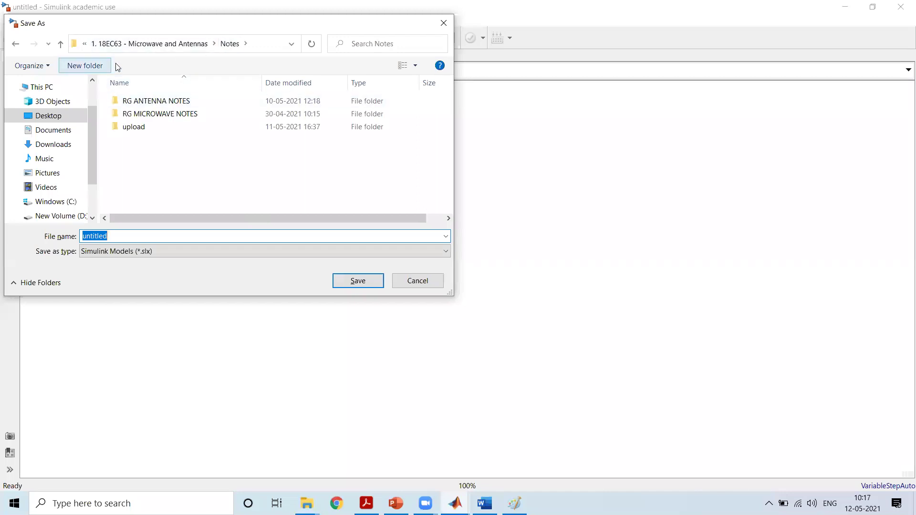
click(118, 48)
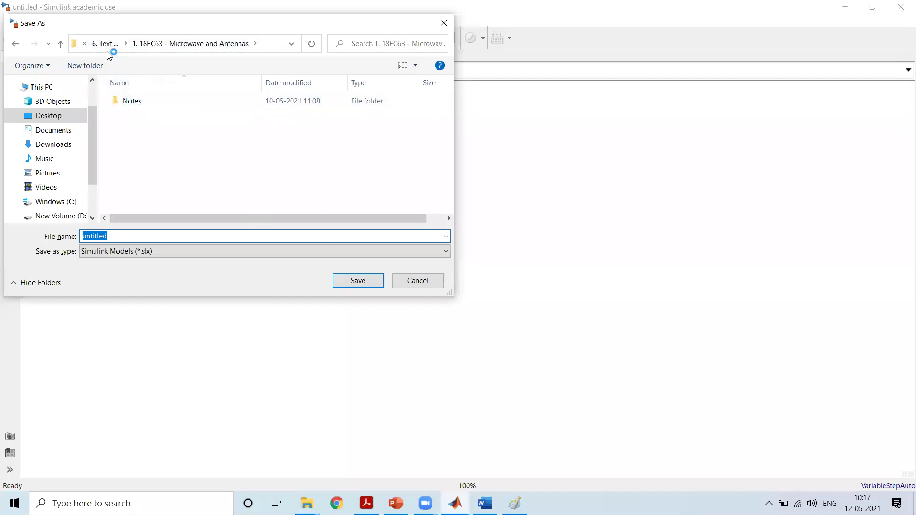
click(125, 44)
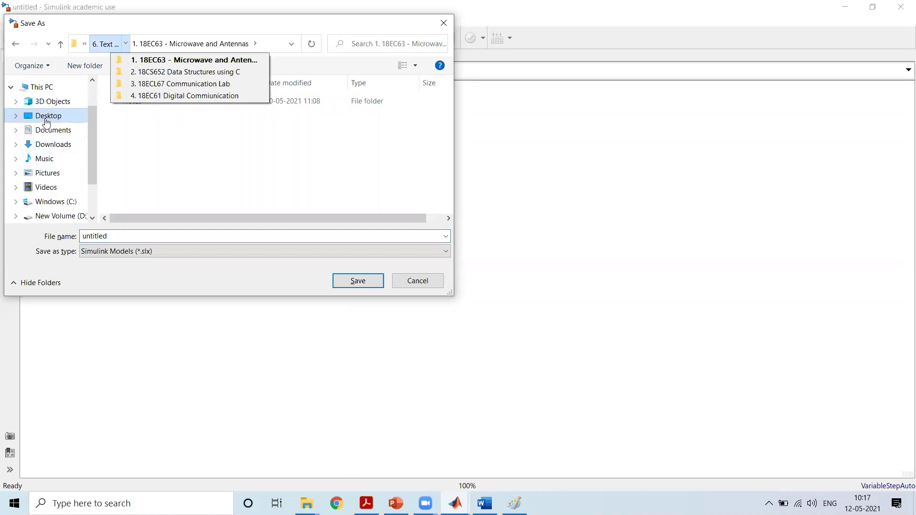
click(88, 54)
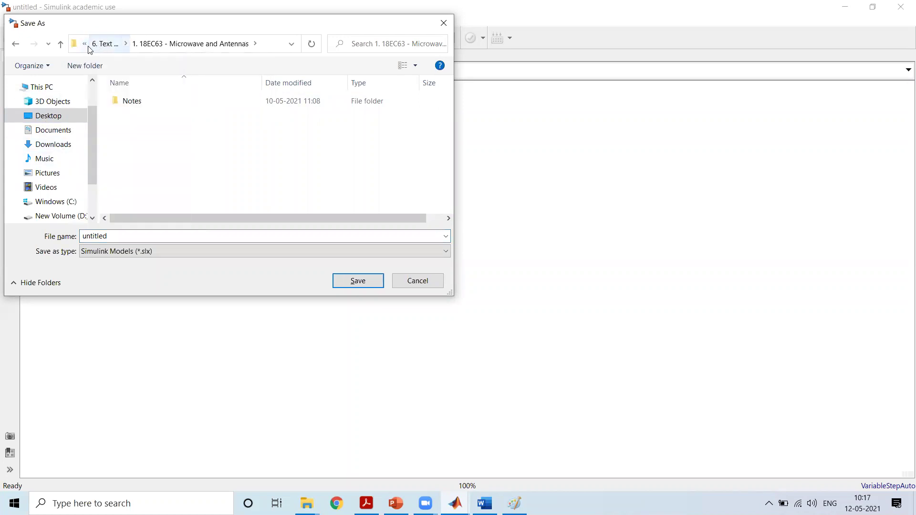
click(87, 48)
click(100, 72)
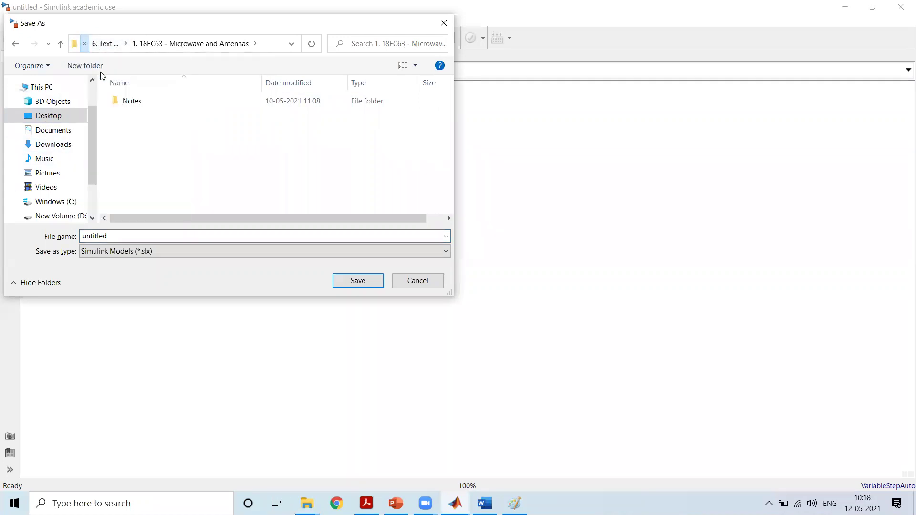
double_click(143, 114)
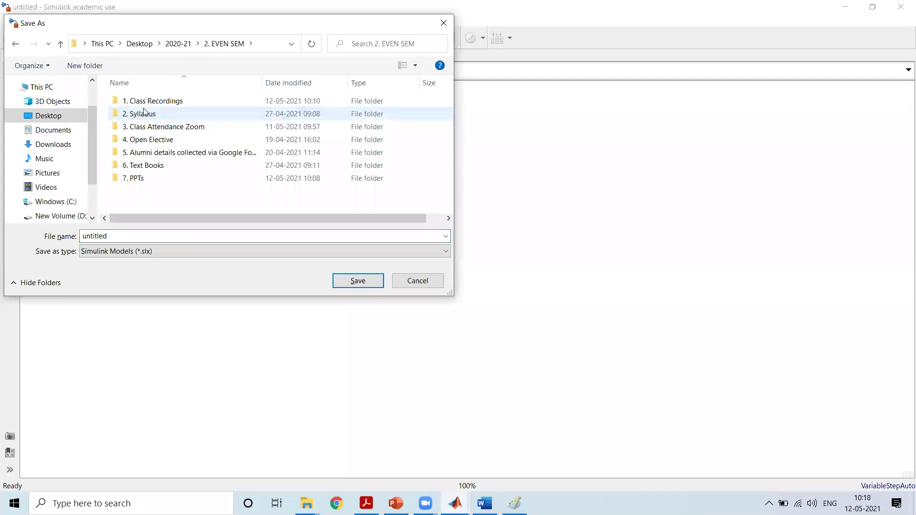
Step: Save the model as NRZ_Expt in the SimulinkProjects folder under 7. PPTs, 3. 18ECL67 Communication lab
double_click(134, 179)
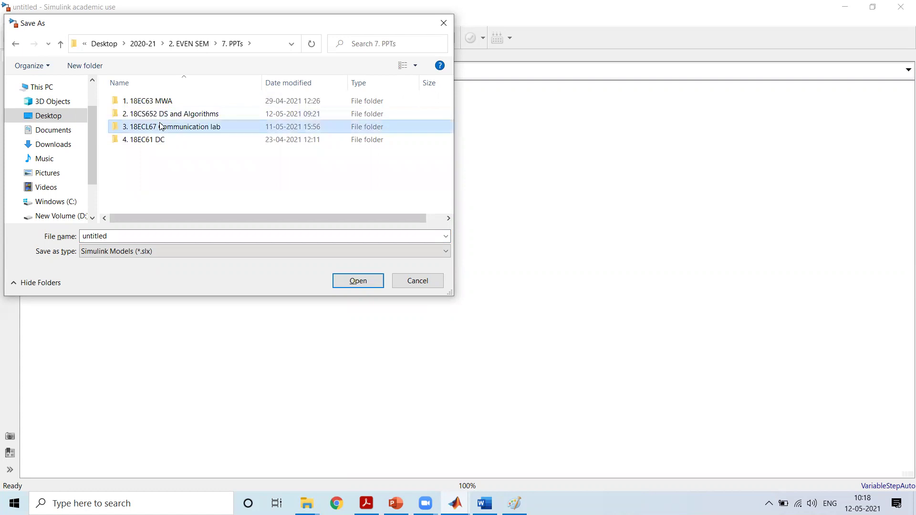
double_click(152, 127)
double_click(146, 114)
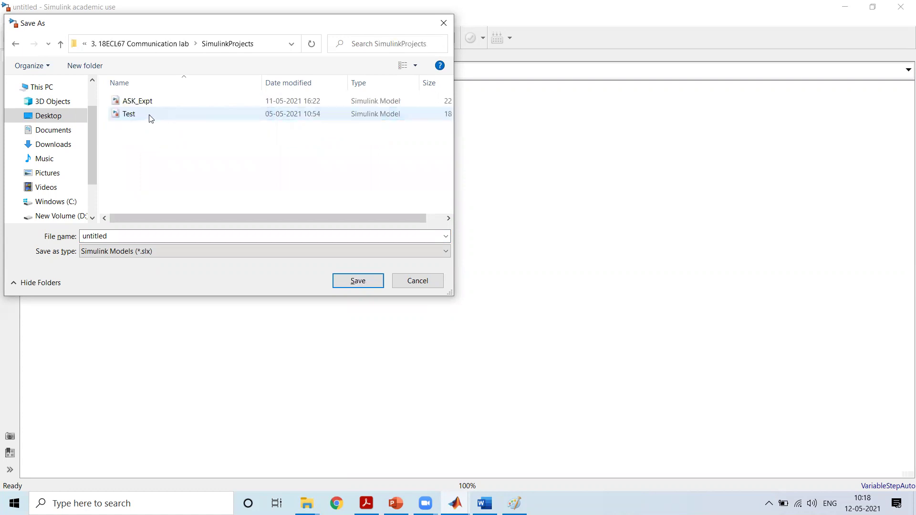
click(198, 237)
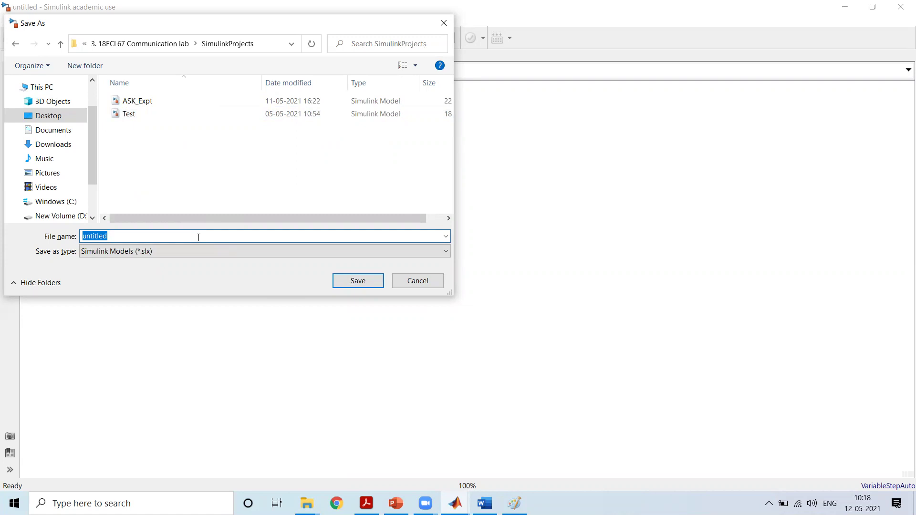
text(NRZ_Expt)
key(Return)
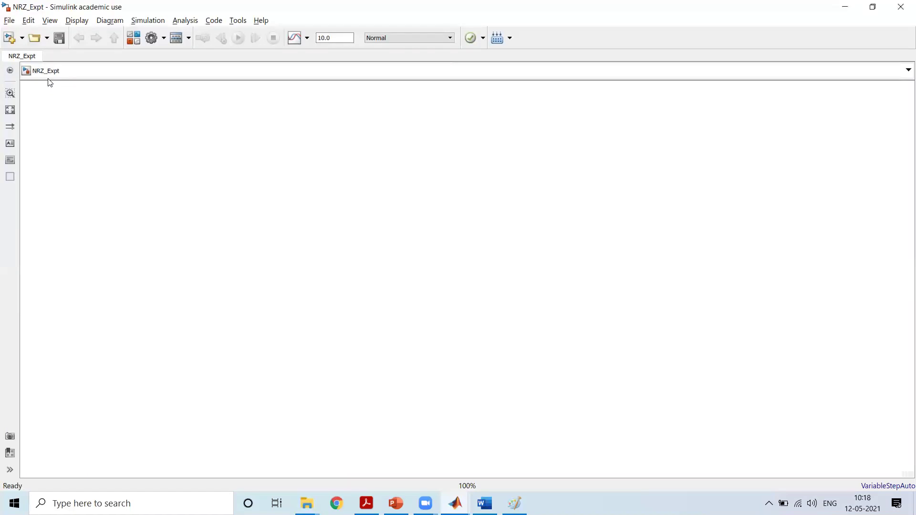
Step: Add the Bernoulli Binary Generator block to the NRZ_Expt model and place it in the upper-left area of the canvas
key(alt+Tab)
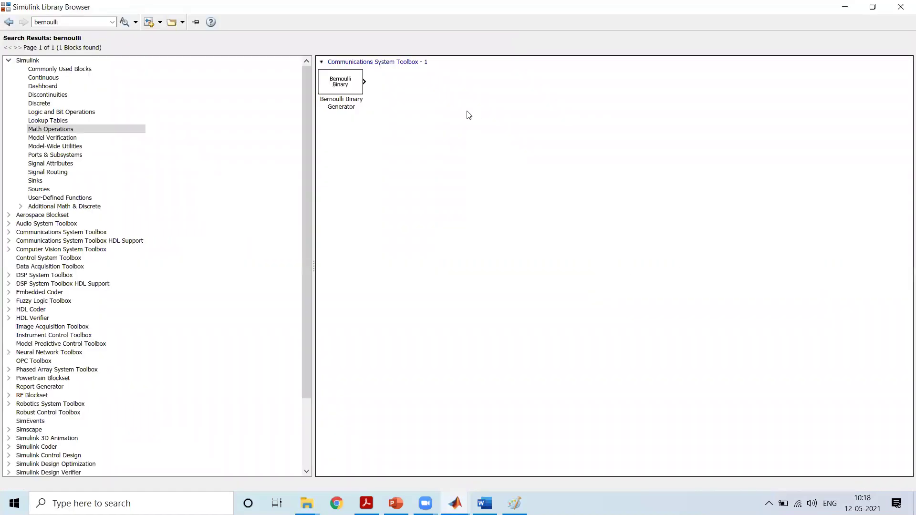
click(347, 84)
right_click(348, 85)
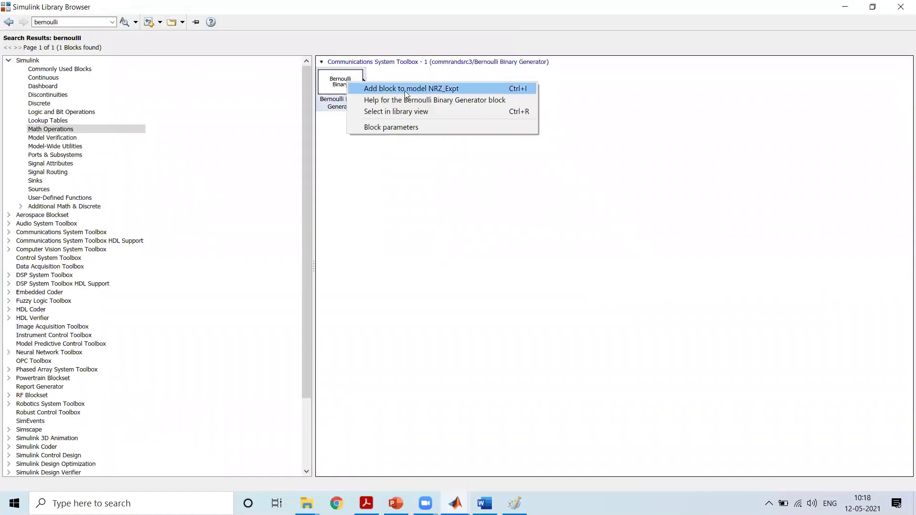
click(451, 89)
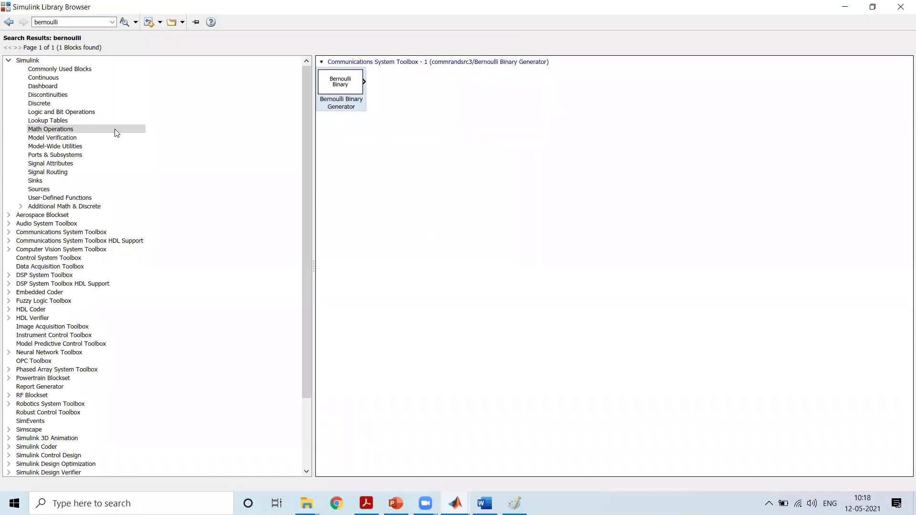
double_click(66, 22)
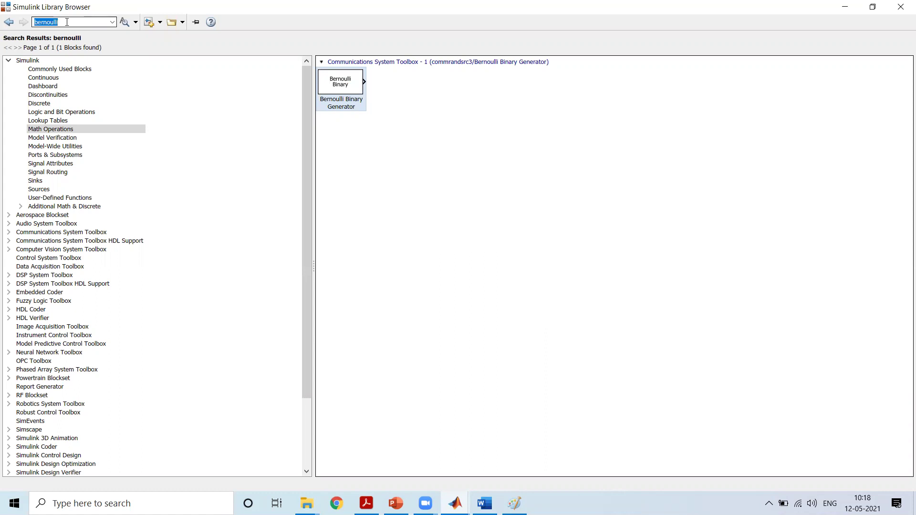
drag(471, 276, 142, 192)
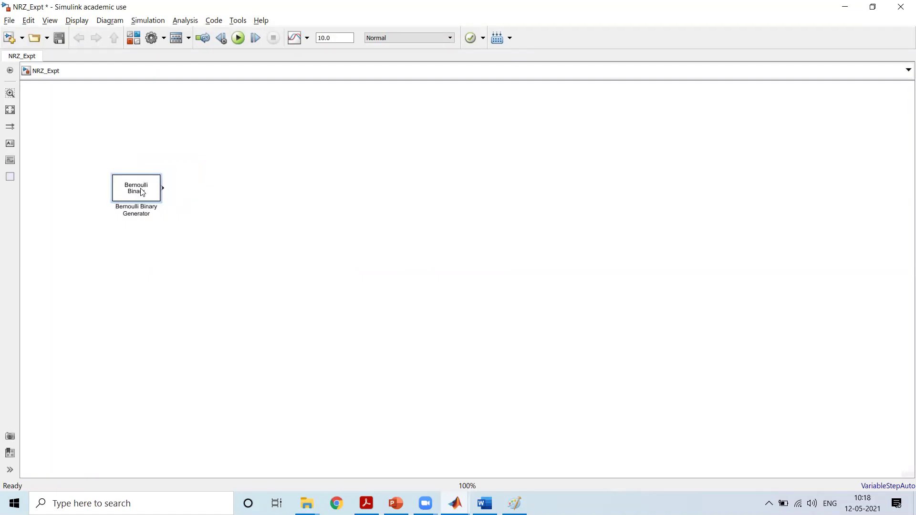
Step: Return to the Library Browser and search the block library for "constant"
key(alt+Tab)
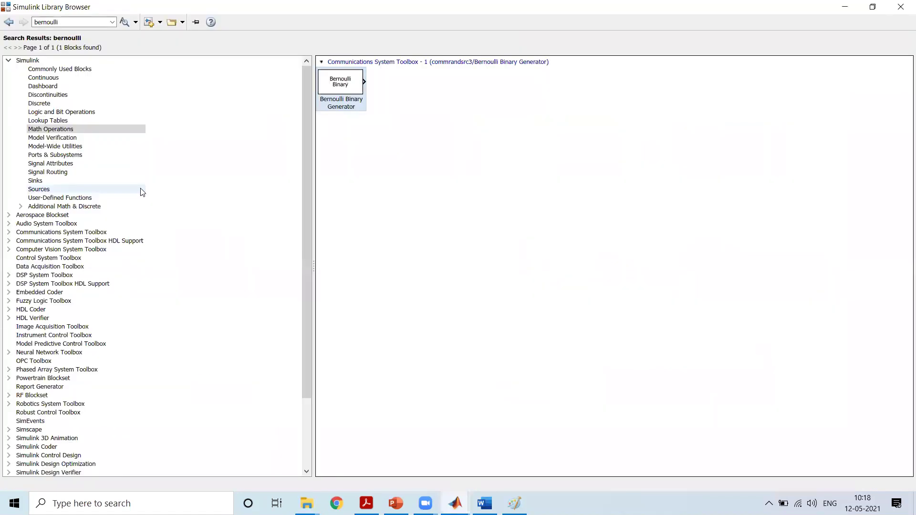
key(alt+Tab)
key(alt+Tab)
double_click(71, 23)
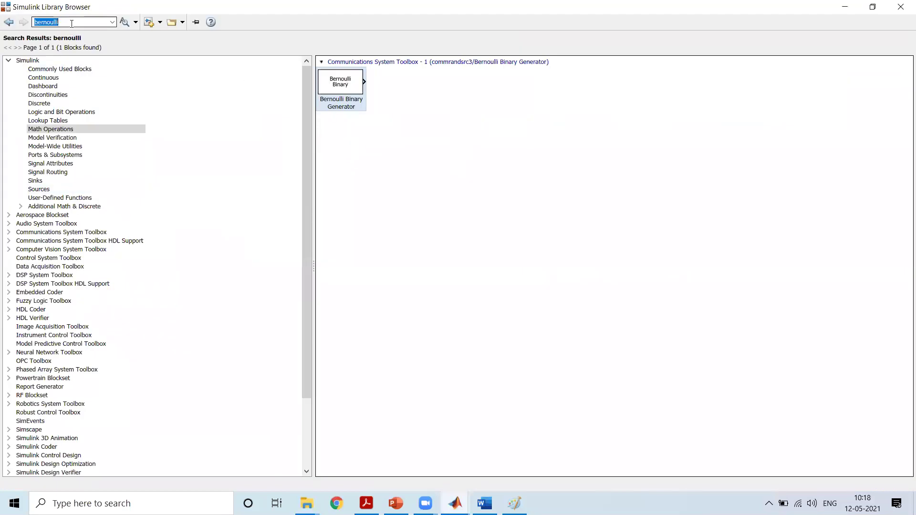
text(constan)
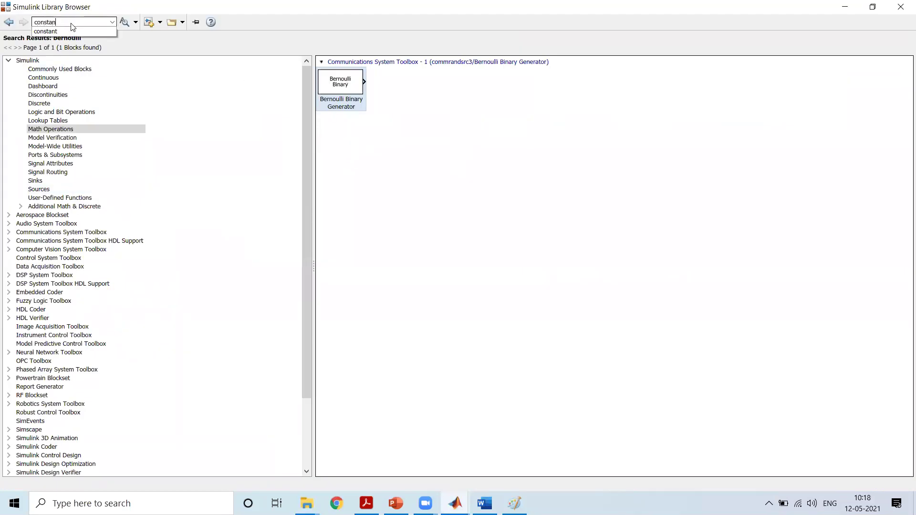
text(t)
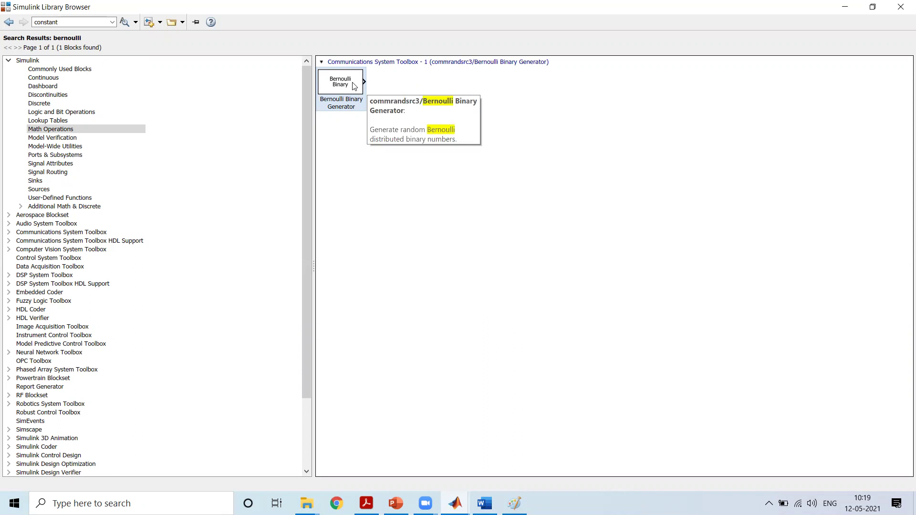
double_click(70, 21)
key(Return)
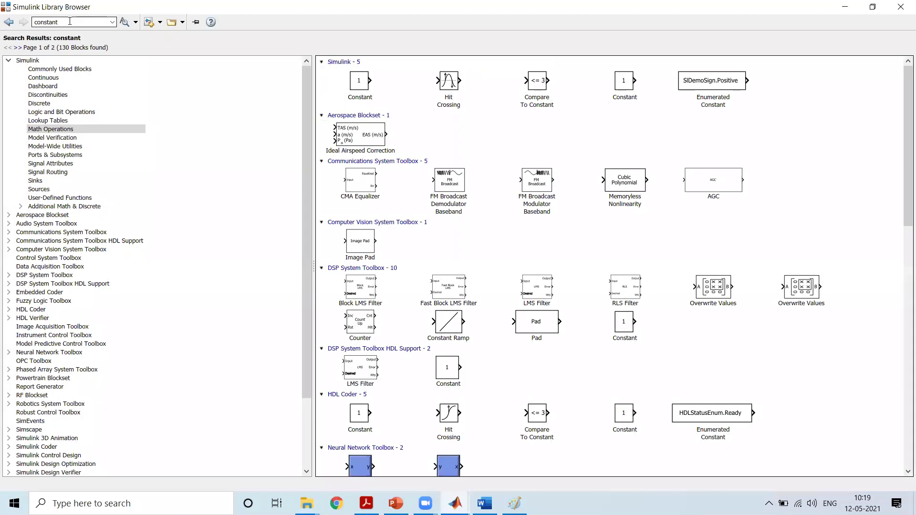
Step: Add the Constant block from Simulink's Commonly Used Blocks to the NRZ_Expt model and place it below and right of the Bernoulli generator
click(360, 85)
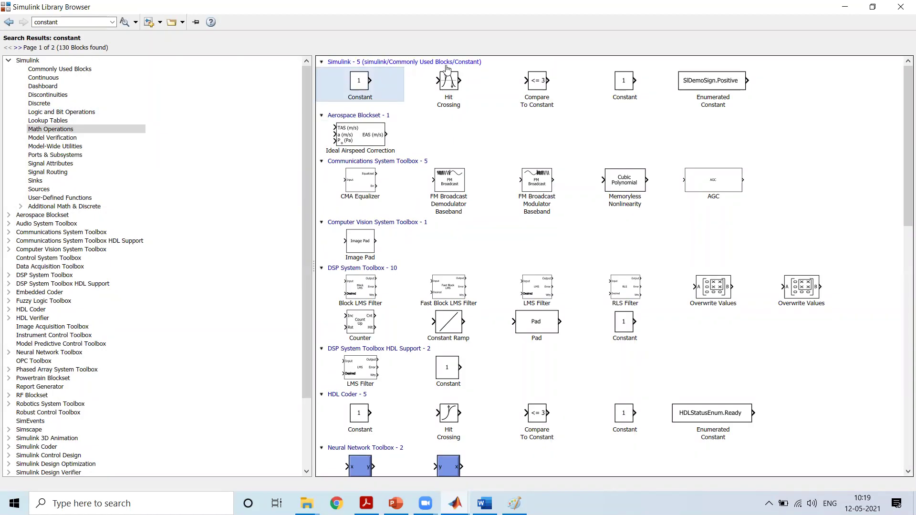
mouse_move(360, 84)
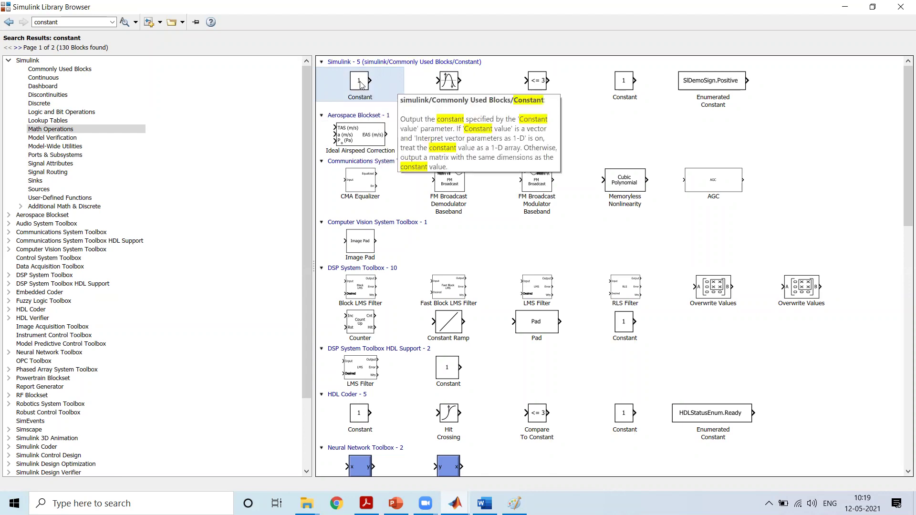
right_click(374, 80)
click(380, 88)
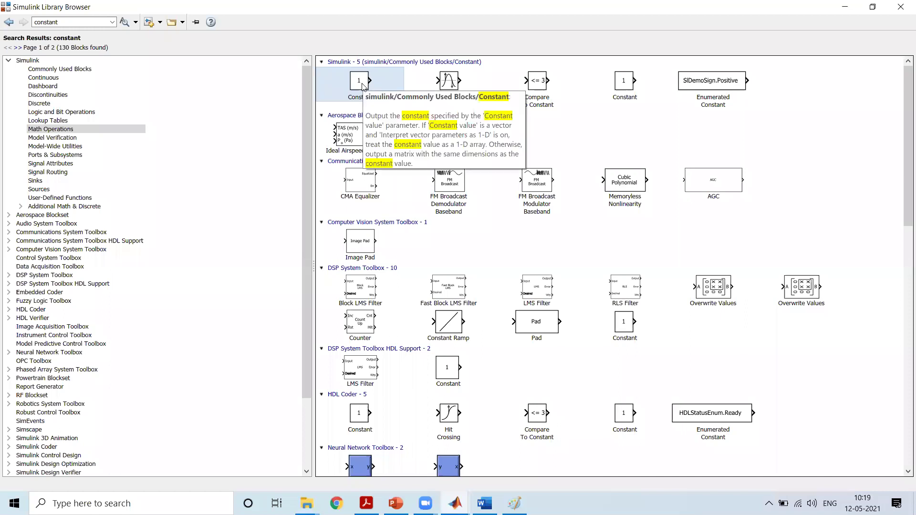
key(alt+Tab)
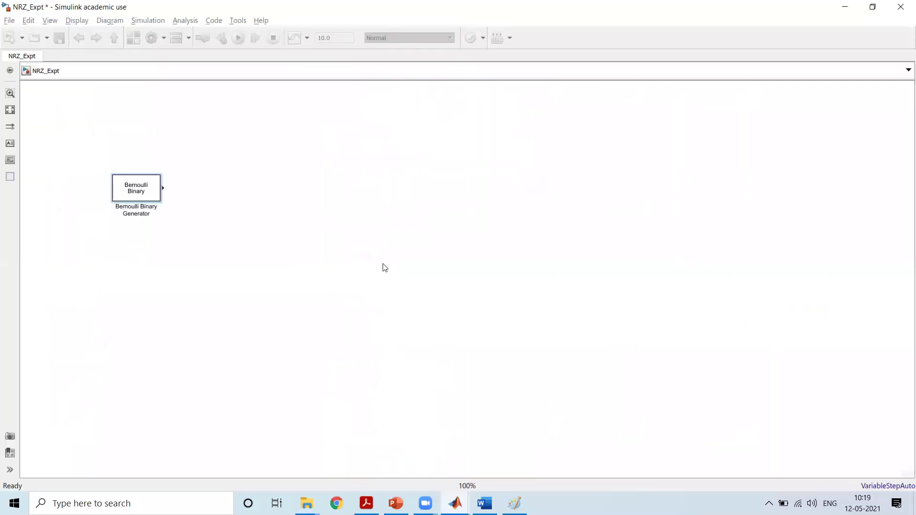
drag(468, 278, 256, 298)
key(alt+Tab)
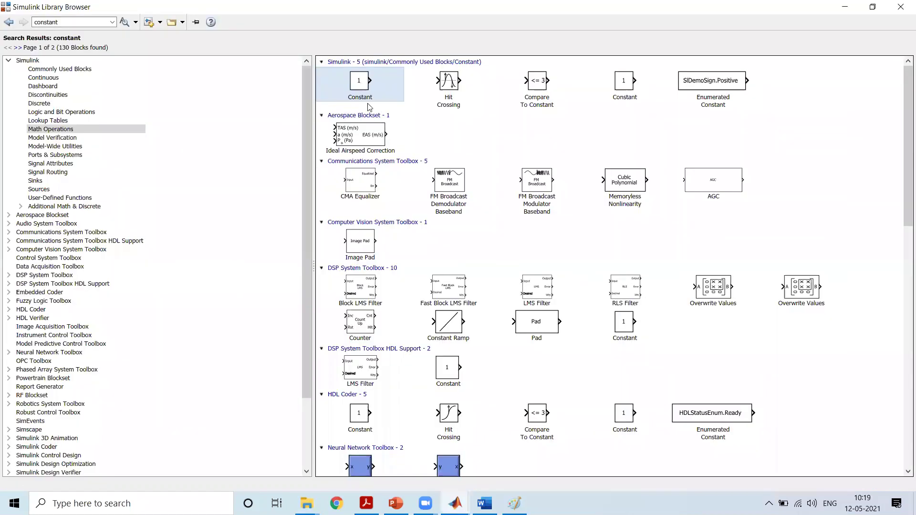
key(alt+Tab)
Step: Add a second Constant block above the level of the Bernoulli generator and align the first Constant vertically beneath it
double_click(247, 160)
text(cons)
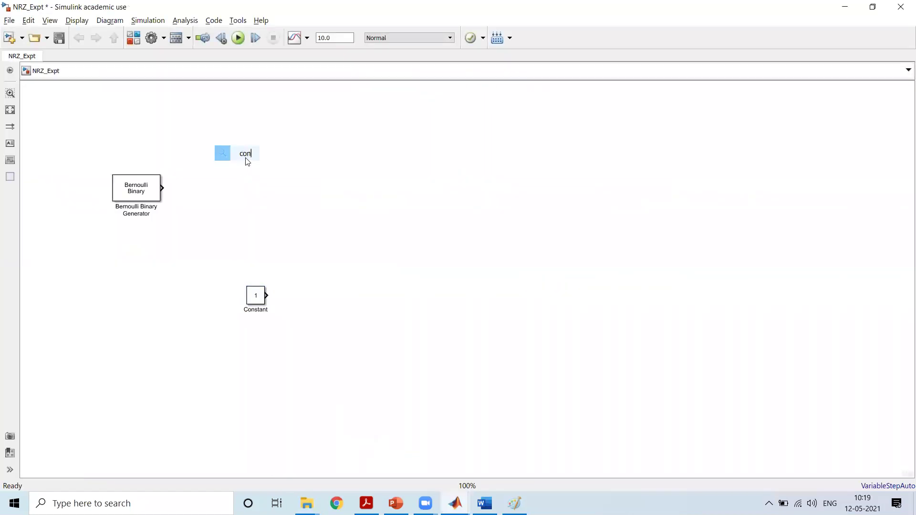
key(BackSpace)
key(BackSpace)
key(BackSpace)
key(BackSpace)
drag(237, 159, 216, 135)
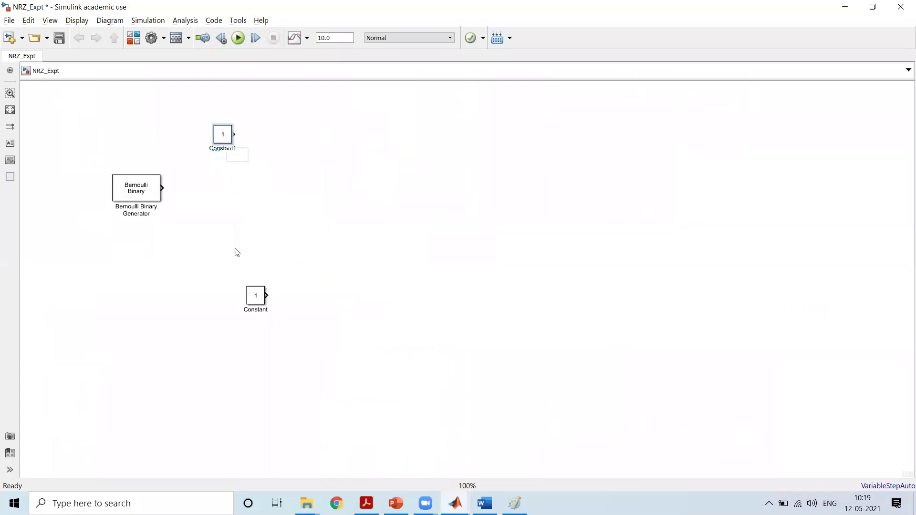
drag(256, 298, 217, 259)
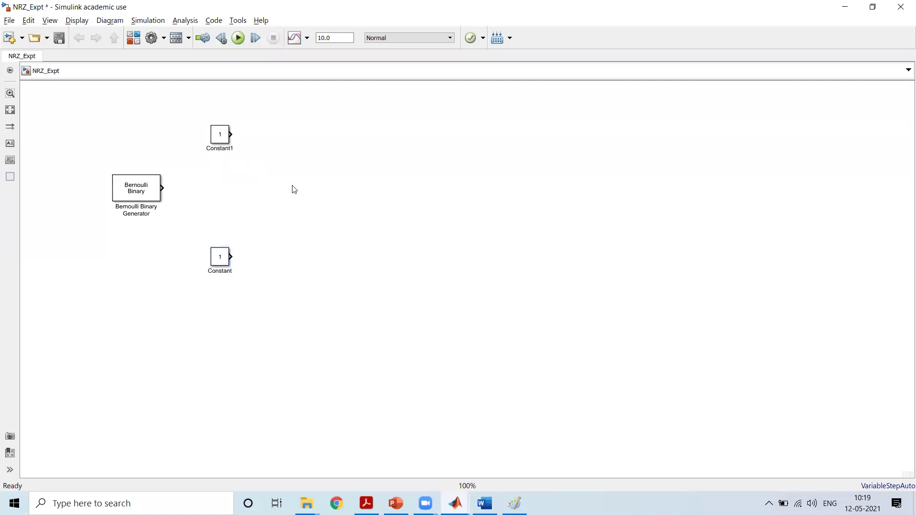
Step: Return to the Library Browser and search the block library for "switch"
key(ctrl+shift+l)
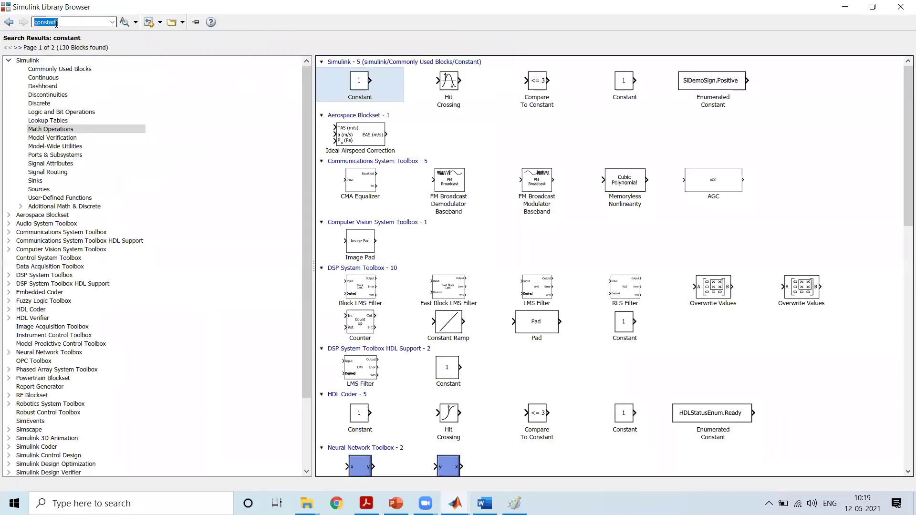
click(68, 22)
text(A)
key(ctrl+a)
text(switc)
key(Return)
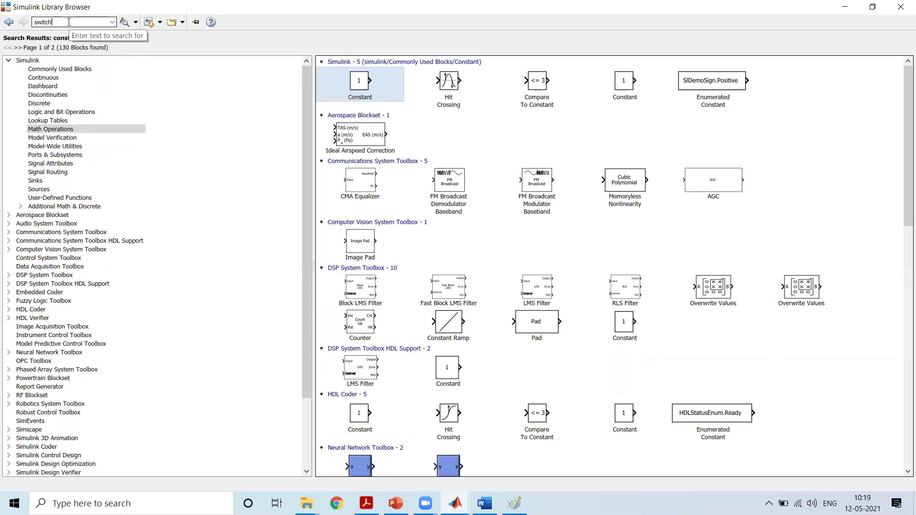
key(Return)
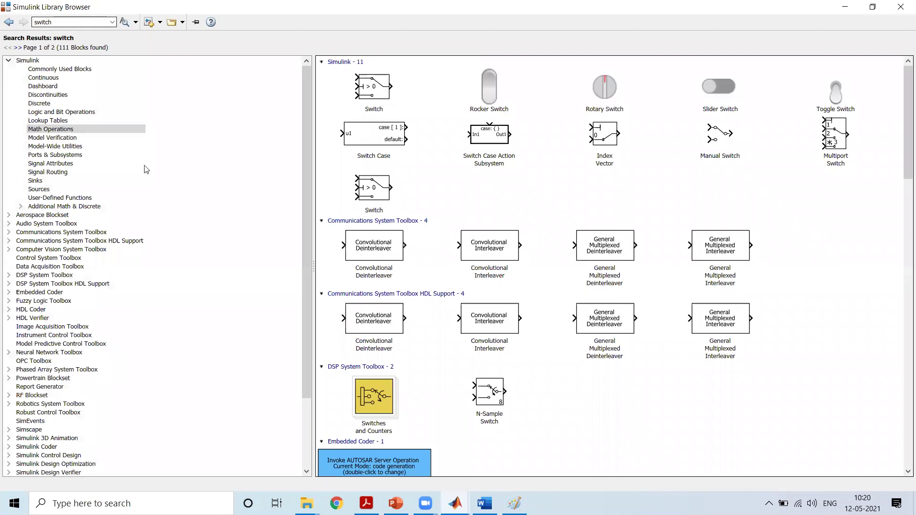
Step: Add the Switch block from Commonly Used Blocks to the model, placed right of the Constants and level with the Bernoulli generator's output
click(381, 104)
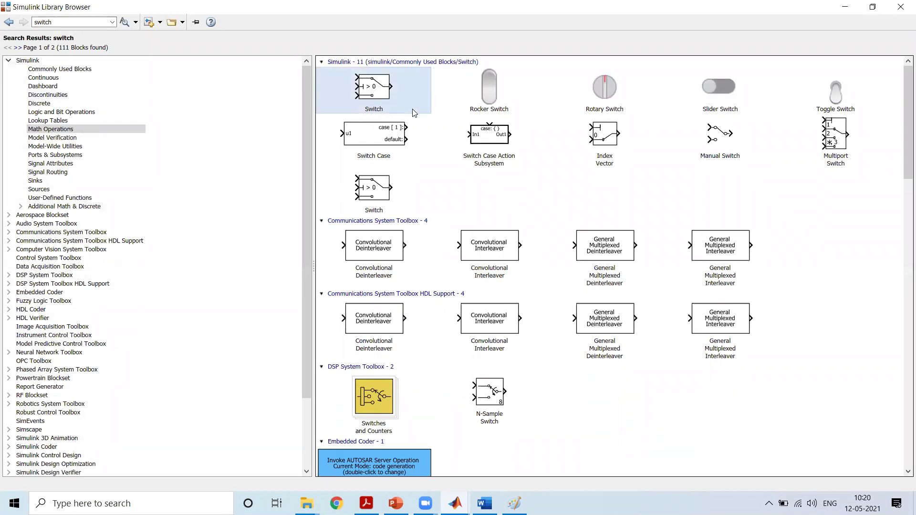
right_click(381, 94)
click(399, 93)
key(alt+Tab)
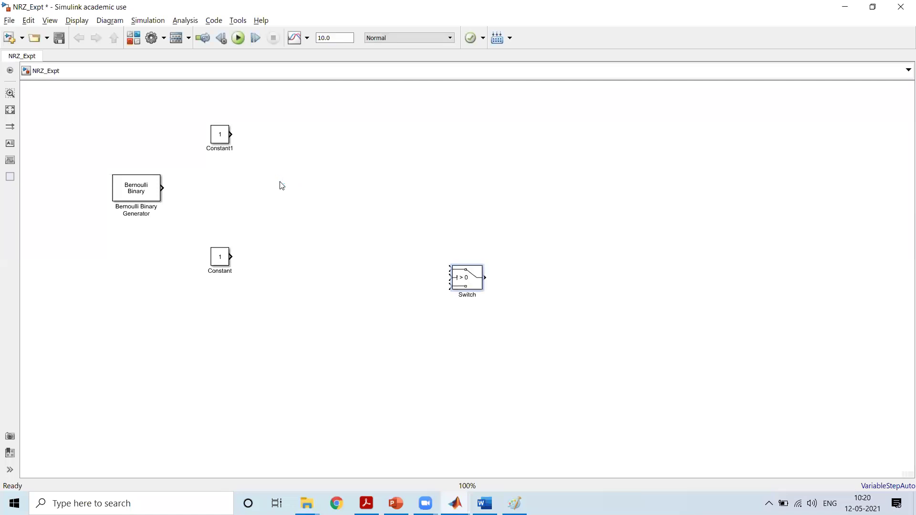
drag(465, 284, 319, 199)
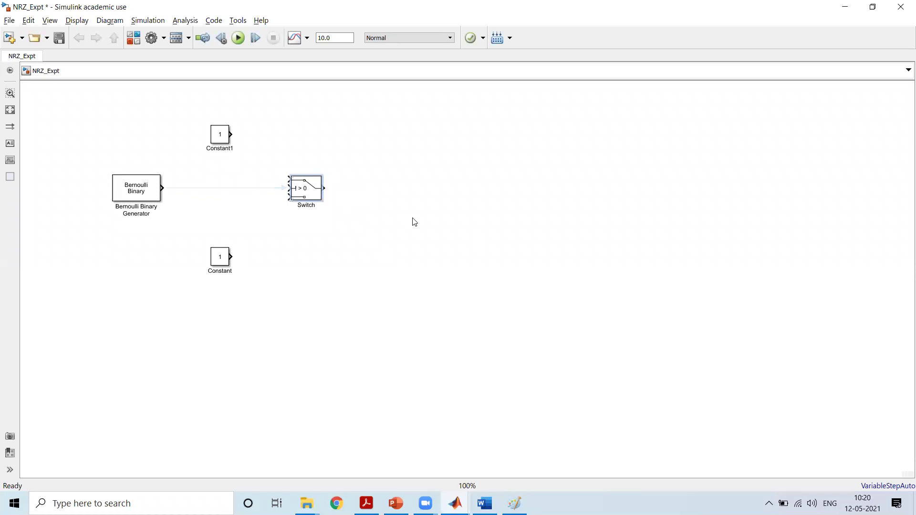
Step: Check the Switch block's criterion for passing the first input and its threshold, leaving the parameters as they are
double_click(314, 197)
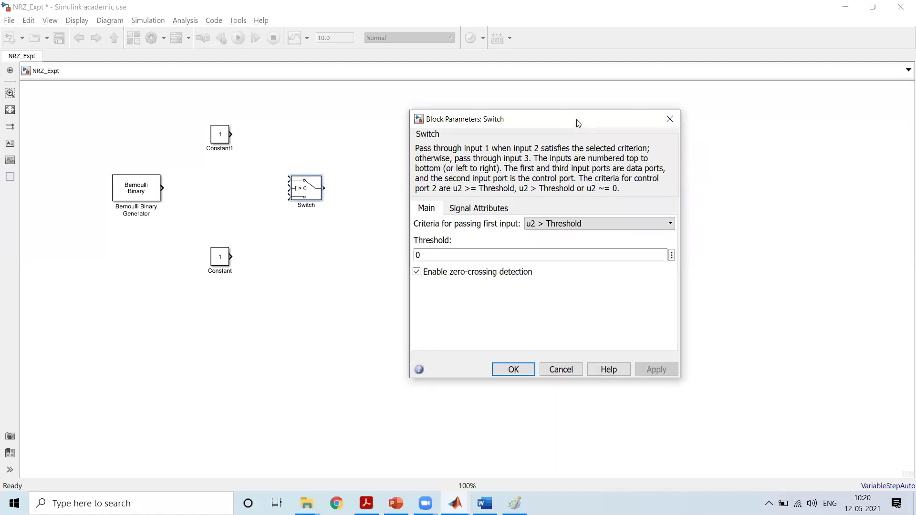
drag(578, 123, 582, 92)
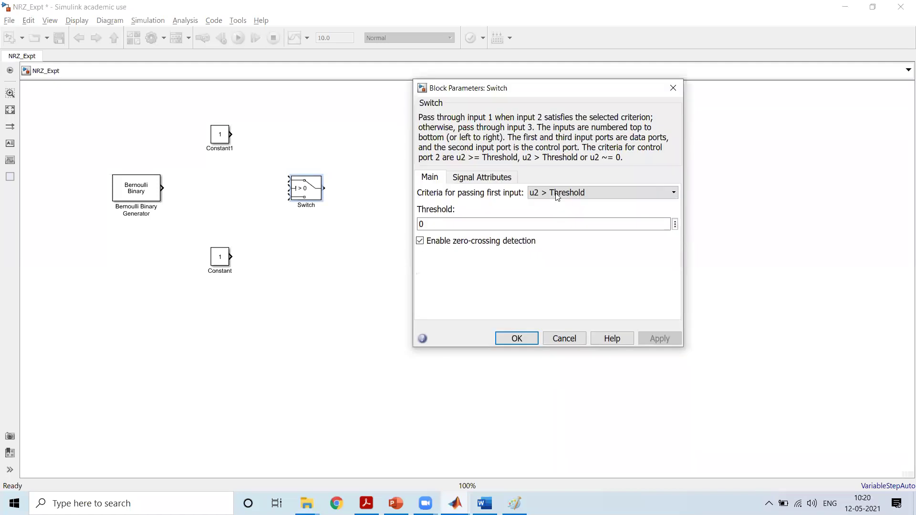
double_click(427, 225)
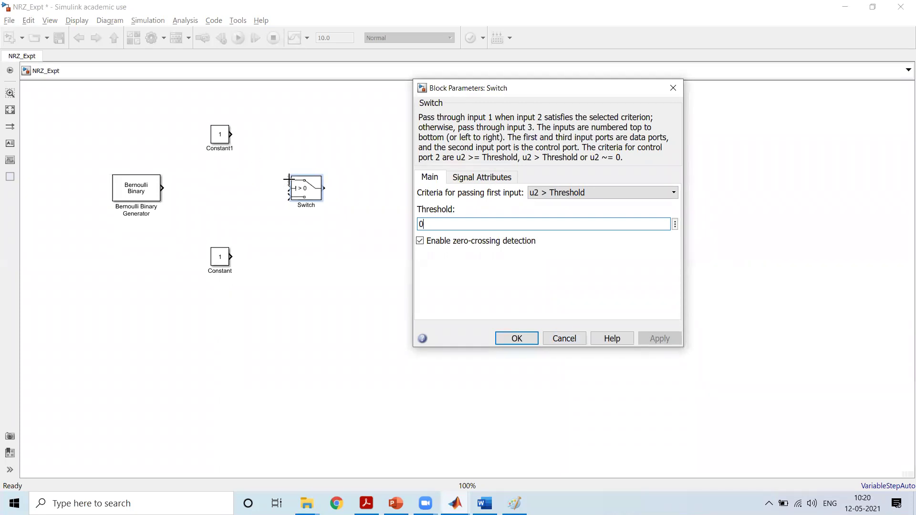
key(Return)
Step: Enlarge the Switch block so that its three input ports are spaced well apart
mouse_move(323, 203)
mouse_down()
mouse_move(368, 274)
mouse_move(338, 207)
mouse_up()
click(314, 197)
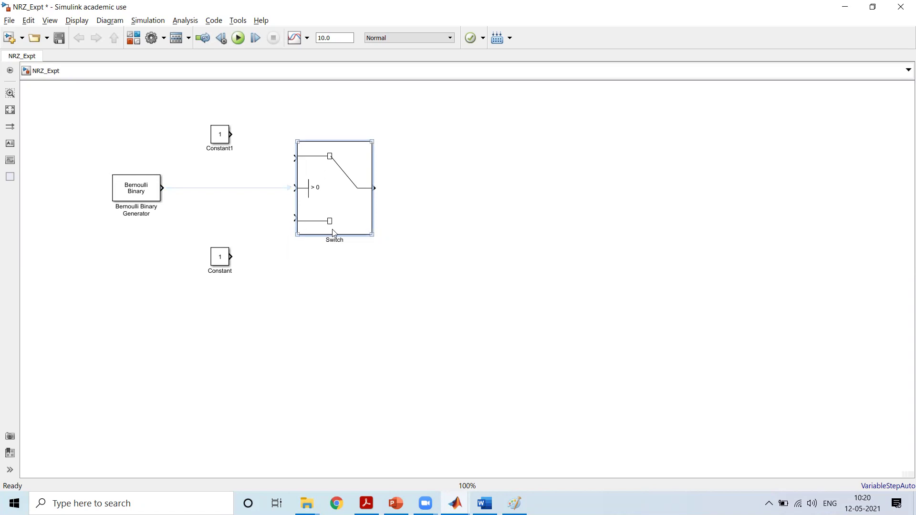
click(240, 156)
Step: Connect the Bernoulli generator to the Switch's control input, and the upper and lower Constants to its first and third inputs
drag(164, 186, 295, 189)
click(154, 197)
click(185, 196)
drag(328, 198, 309, 198)
drag(233, 133, 276, 159)
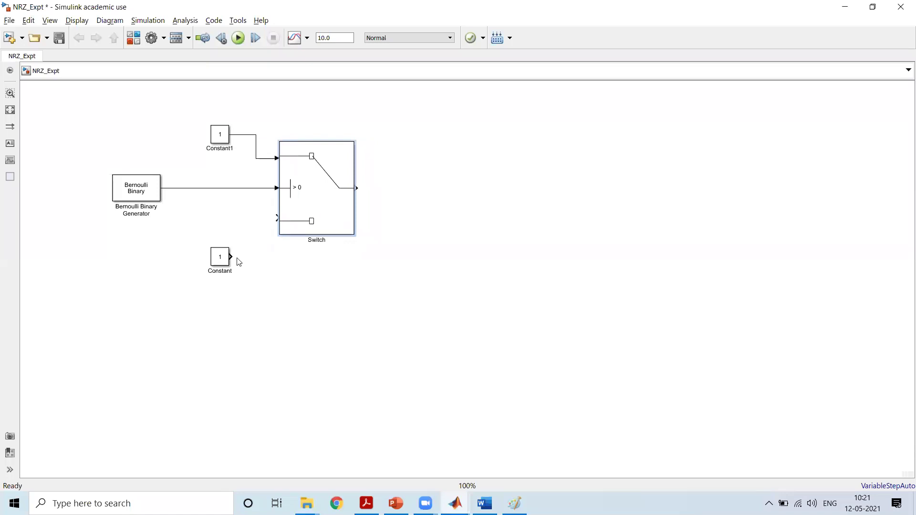
drag(231, 257, 275, 218)
Step: Review the NRZ waveform's +V and -V levels in the Paint sketch and return to the NRZ_Expt model
click(347, 231)
click(223, 139)
click(196, 236)
key(alt+Tab)
key(alt+Tab)
key(alt+Tab)
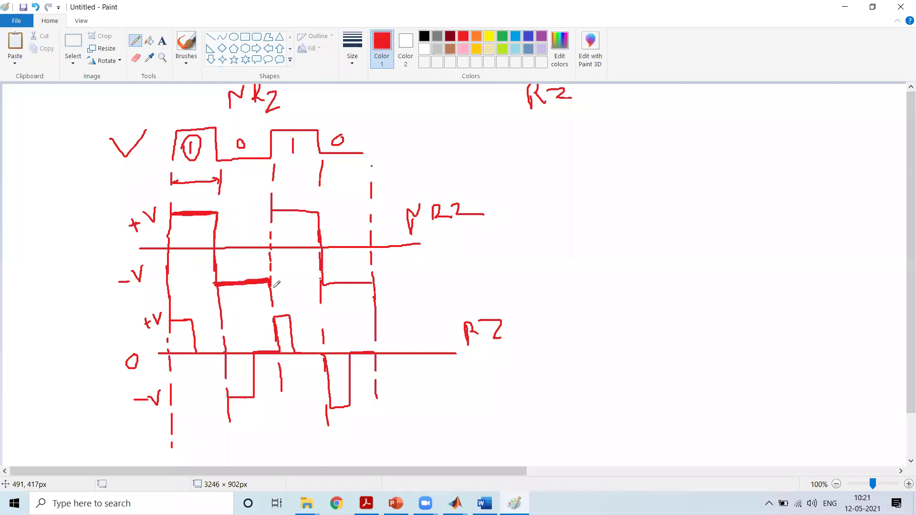
key(alt+Tab)
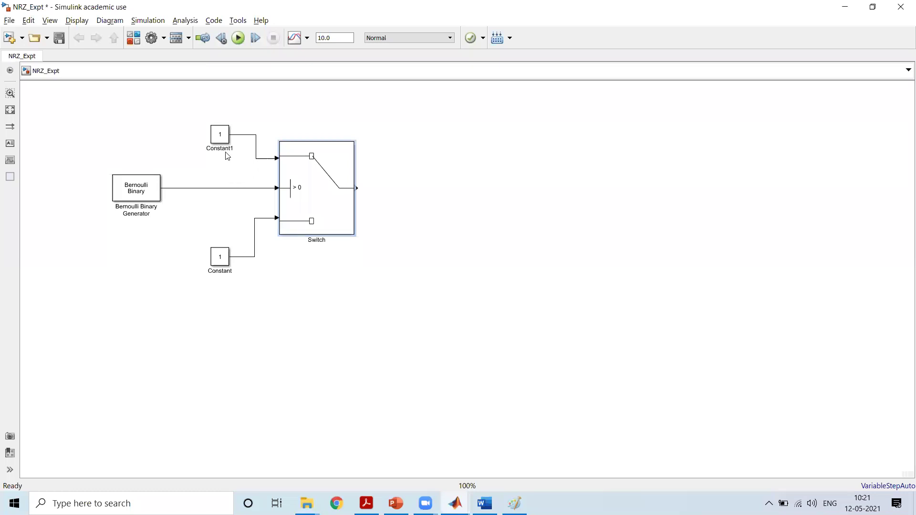
Step: Set the constant value of the upper Constant block, Constant1, to 2
double_click(220, 137)
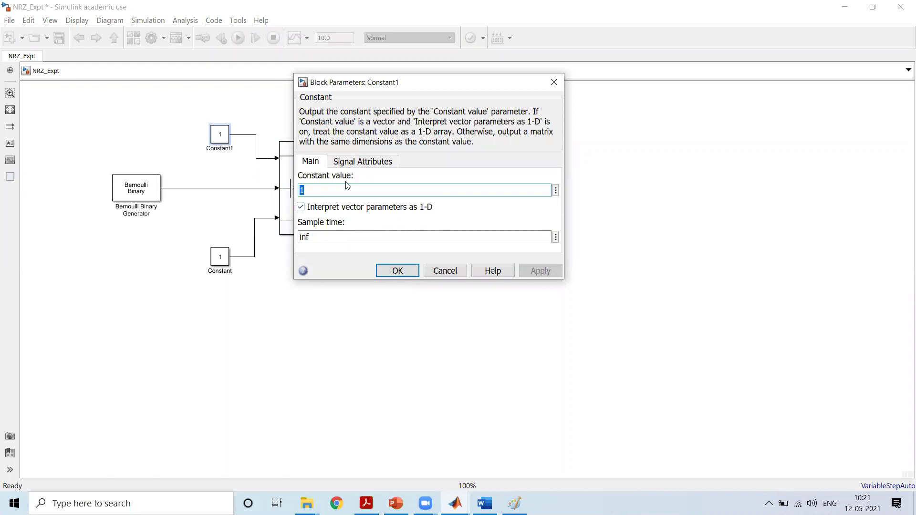
text(2)
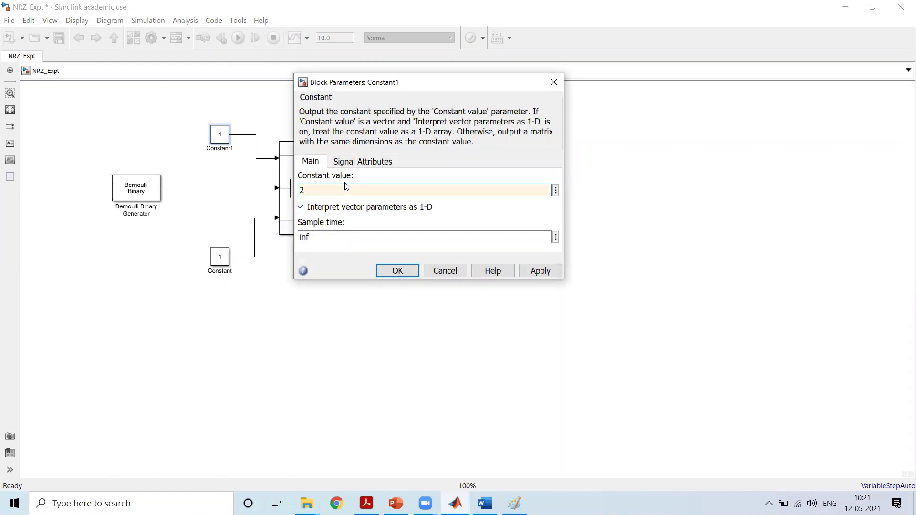
click(541, 270)
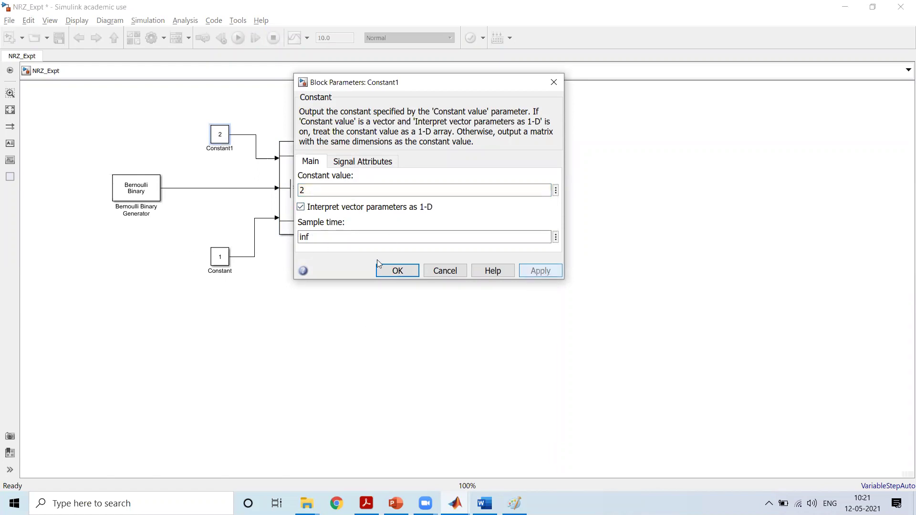
click(402, 271)
click(226, 139)
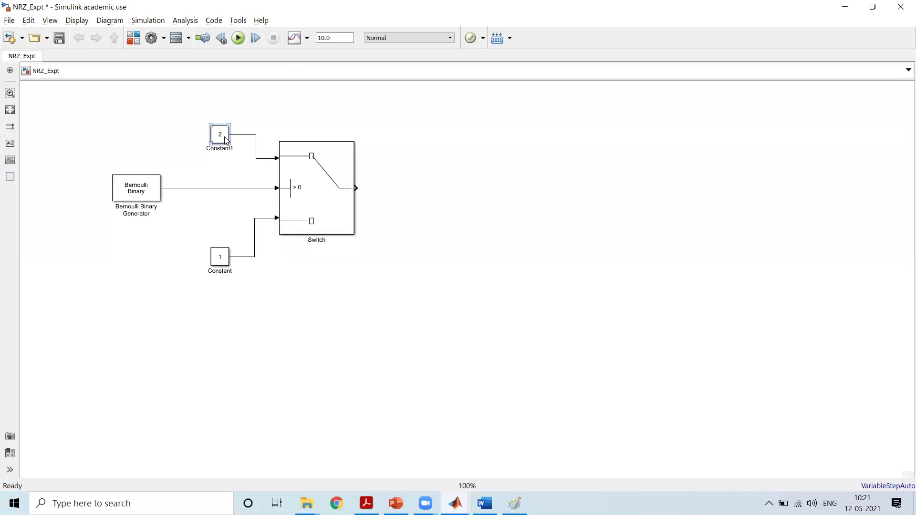
click(323, 163)
Step: Set the constant value of the lower Constant block to -2 and recheck its parameters
double_click(219, 258)
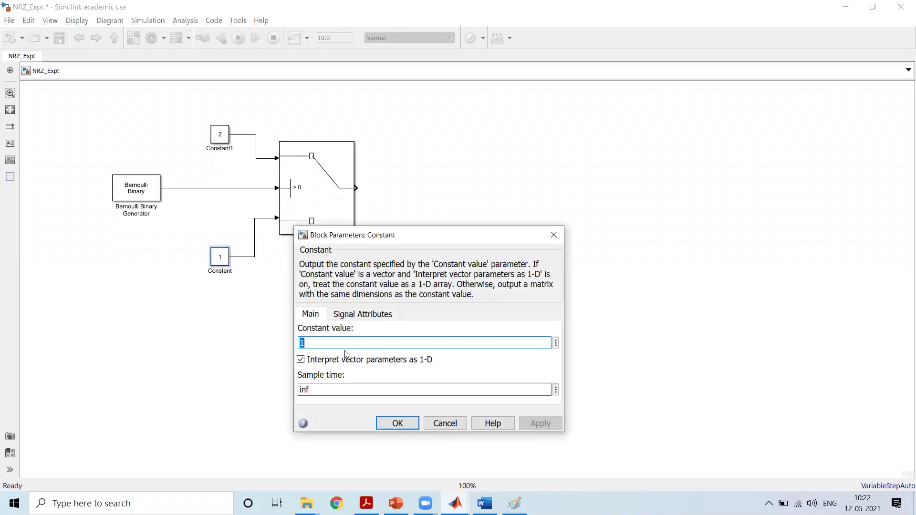
text(-2)
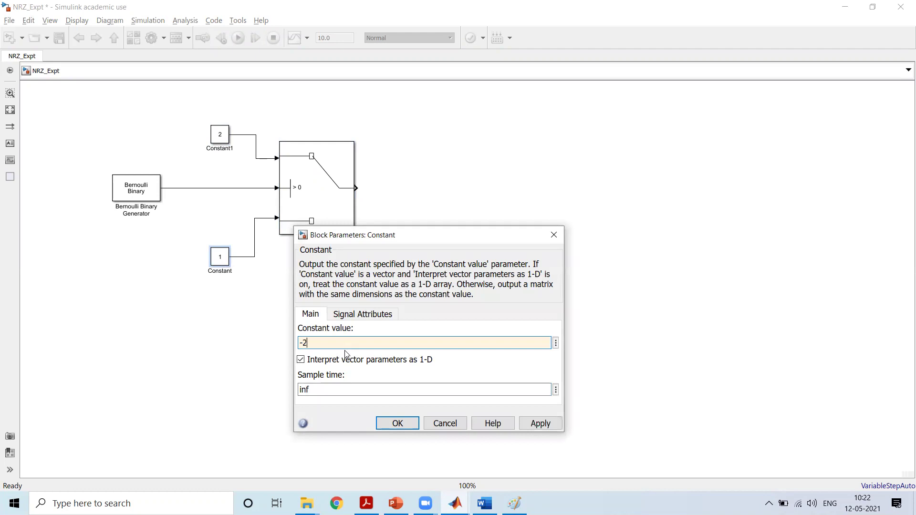
click(541, 424)
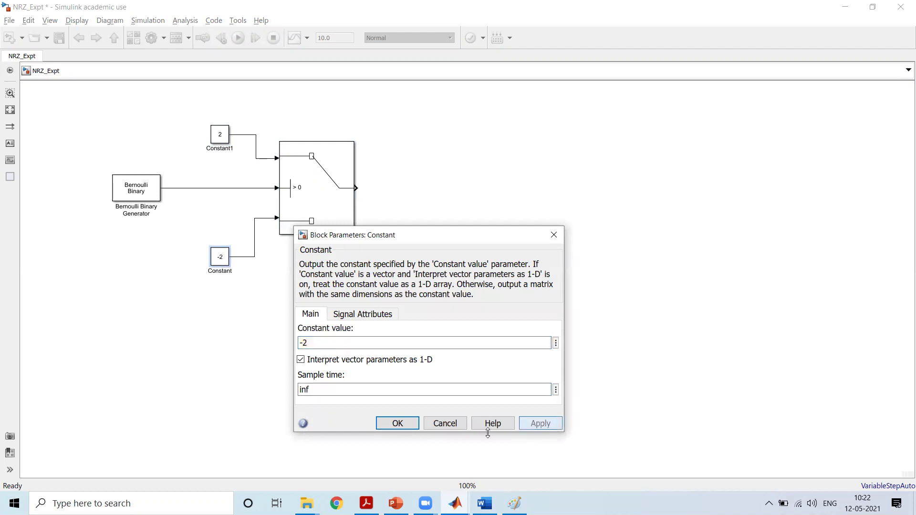
click(395, 424)
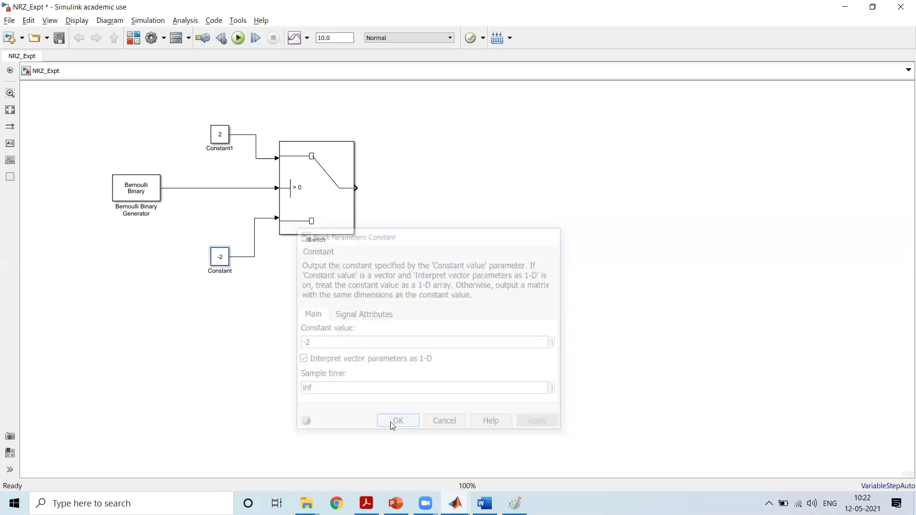
double_click(224, 265)
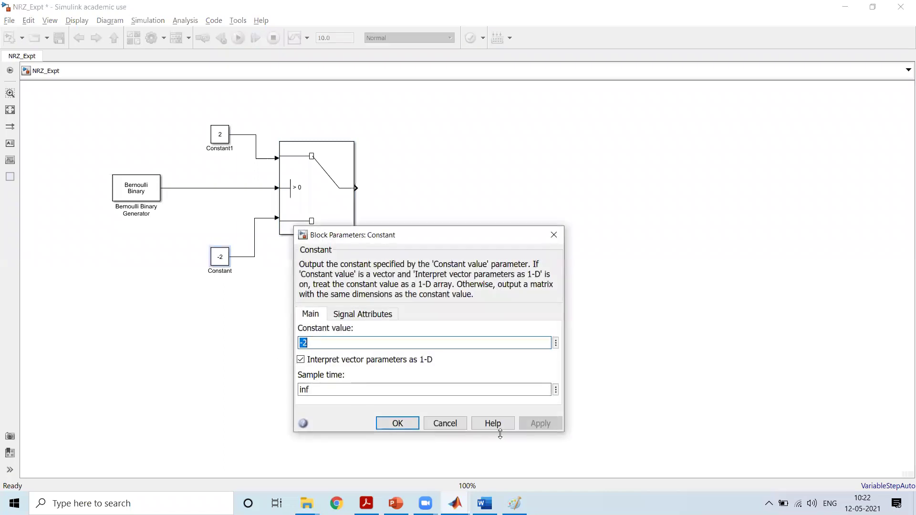
click(395, 423)
click(227, 143)
click(319, 210)
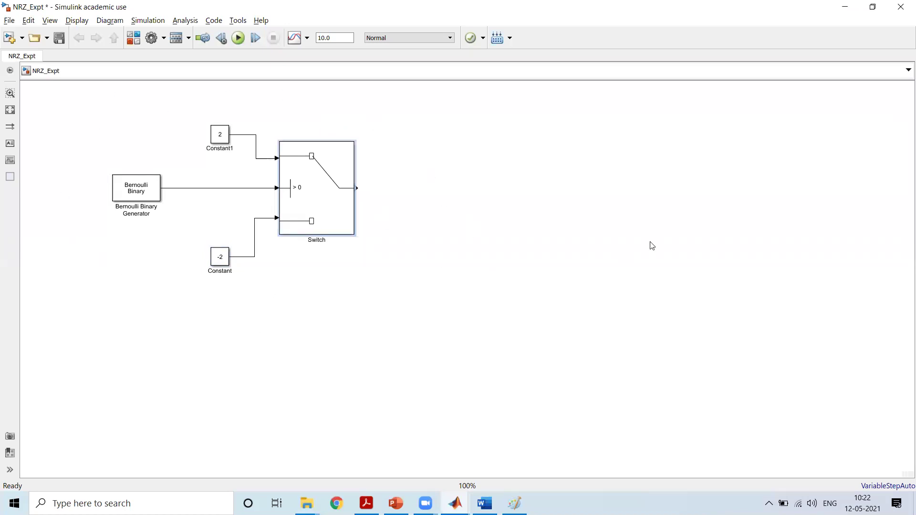
Step: Add a Scope block right of the Switch, enlarge it, and connect the Switch output to its input
click(495, 184)
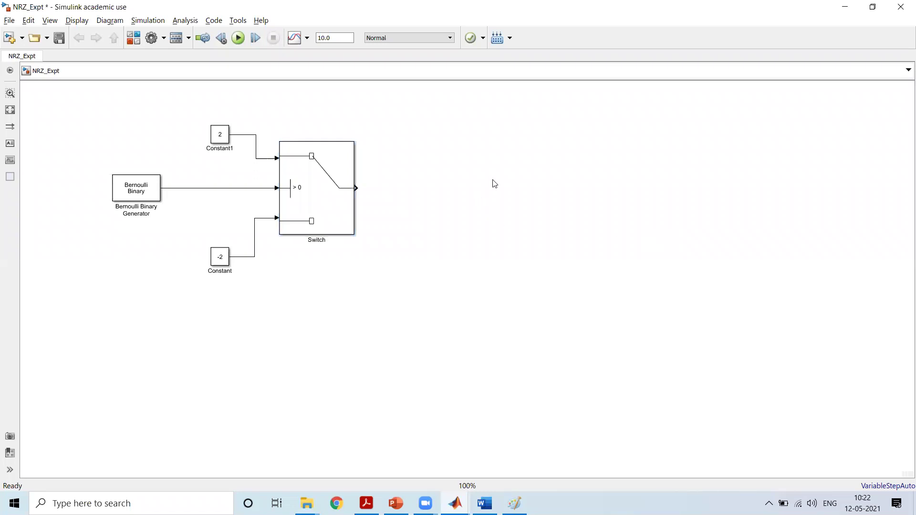
text(scop)
key(Return)
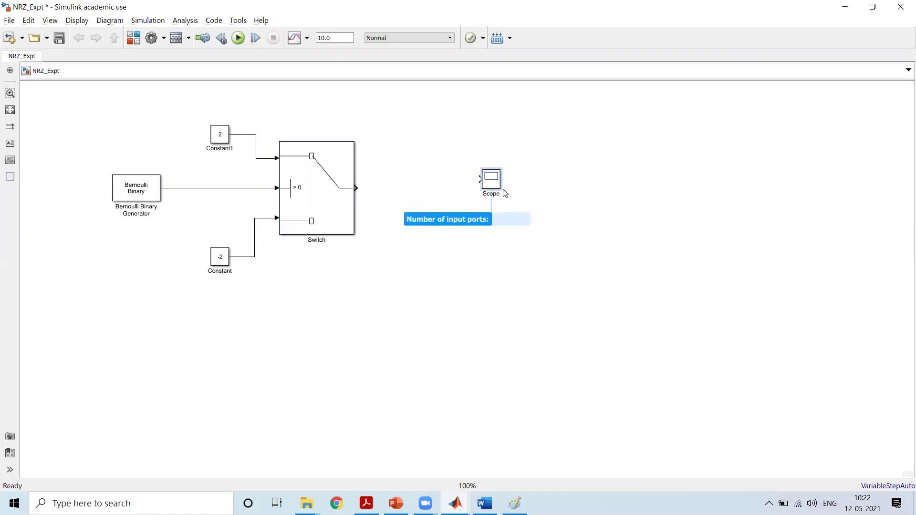
drag(502, 191, 544, 214)
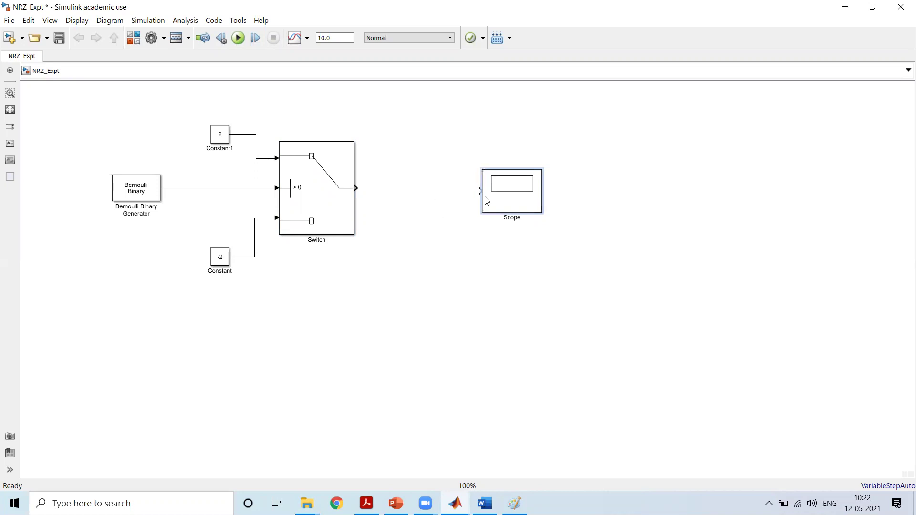
drag(487, 201, 472, 198)
click(431, 188)
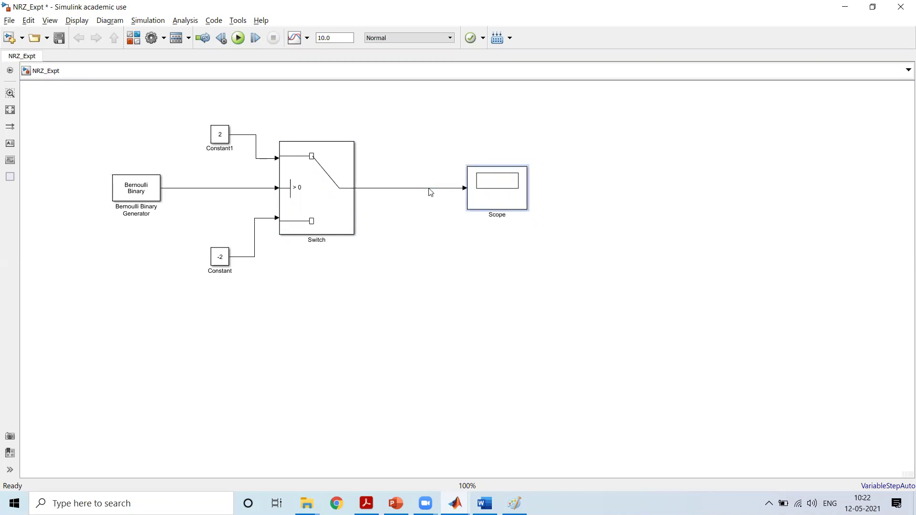
Step: Enlarge the Scope block to about the Switch's height and align its input with the Switch output
click(519, 206)
click(535, 210)
drag(526, 208, 563, 263)
drag(511, 241, 525, 214)
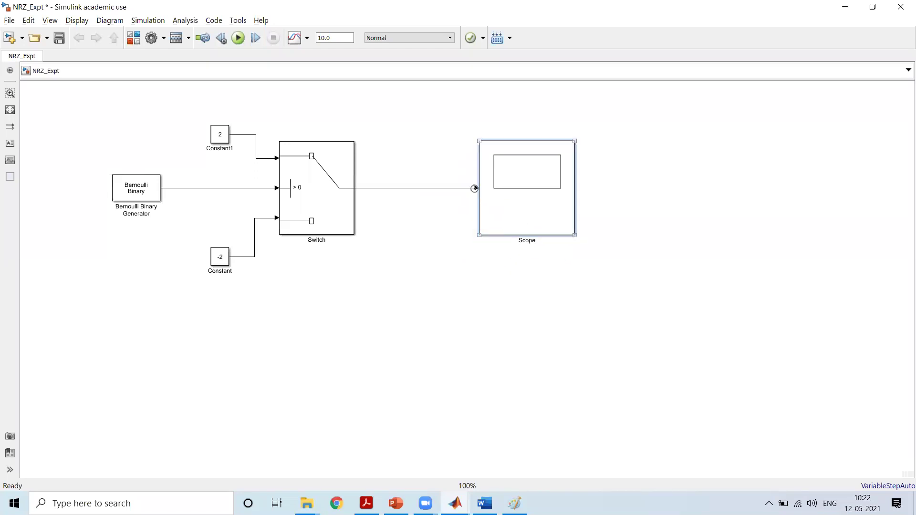
Step: Set the Scope block's number of input ports to 2
click(475, 188)
click(523, 215)
right_click(530, 218)
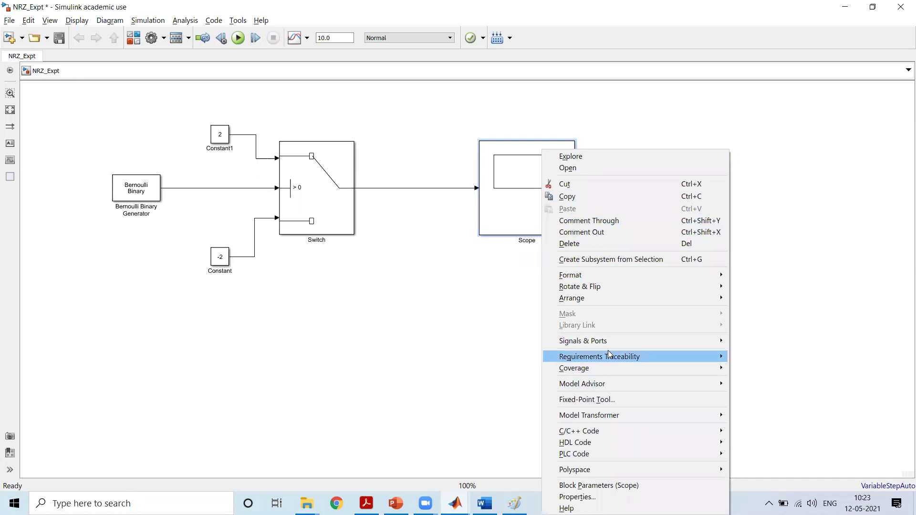
mouse_move(625, 341)
mouse_move(760, 346)
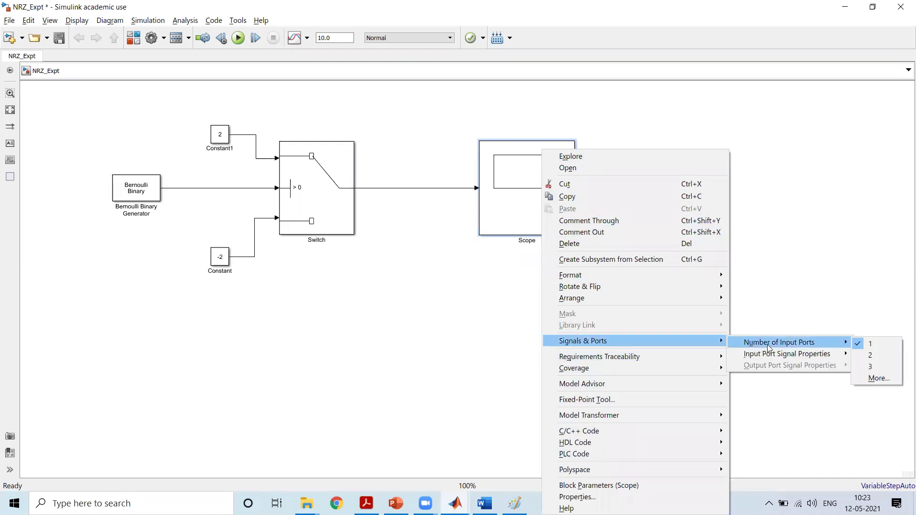
click(876, 364)
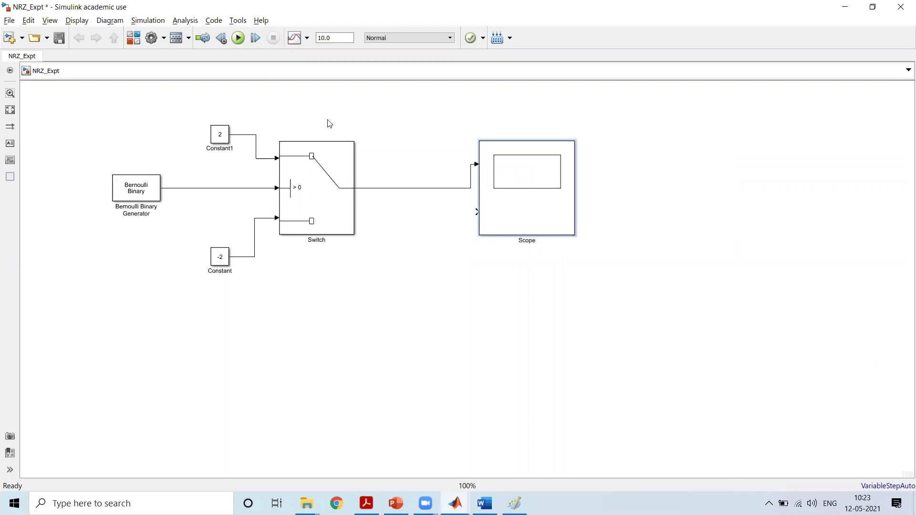
Step: Move the Switch signal to the Scope's lower input and connect the Bernoulli generator's output to the upper input, routed above the blocks
drag(475, 165, 477, 212)
drag(523, 191, 551, 210)
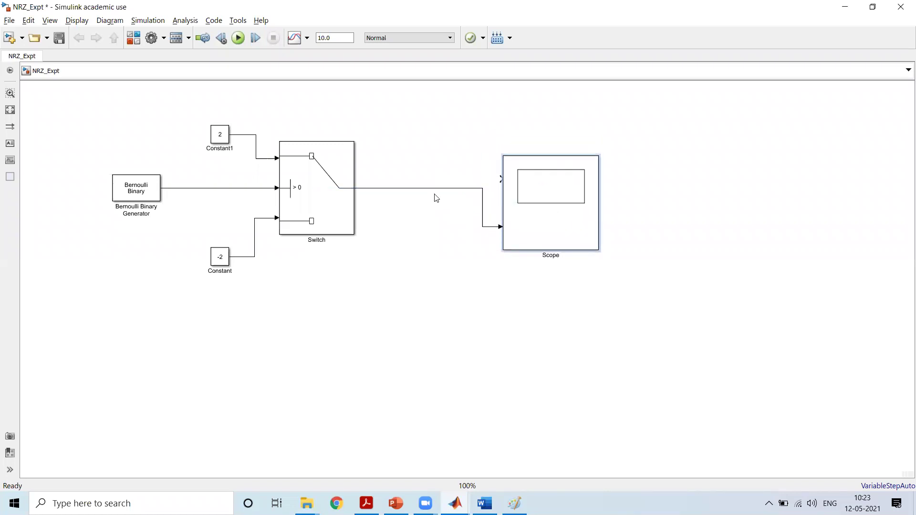
mouse_move(500, 178)
mouse_down()
mouse_move(417, 141)
mouse_move(219, 105)
mouse_move(194, 147)
mouse_move(192, 187)
mouse_up()
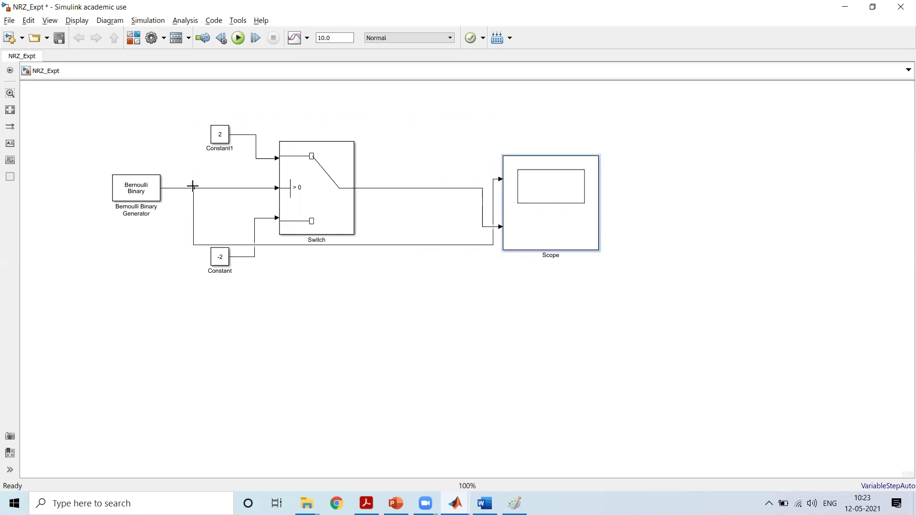
drag(327, 245, 327, 101)
drag(543, 230, 561, 229)
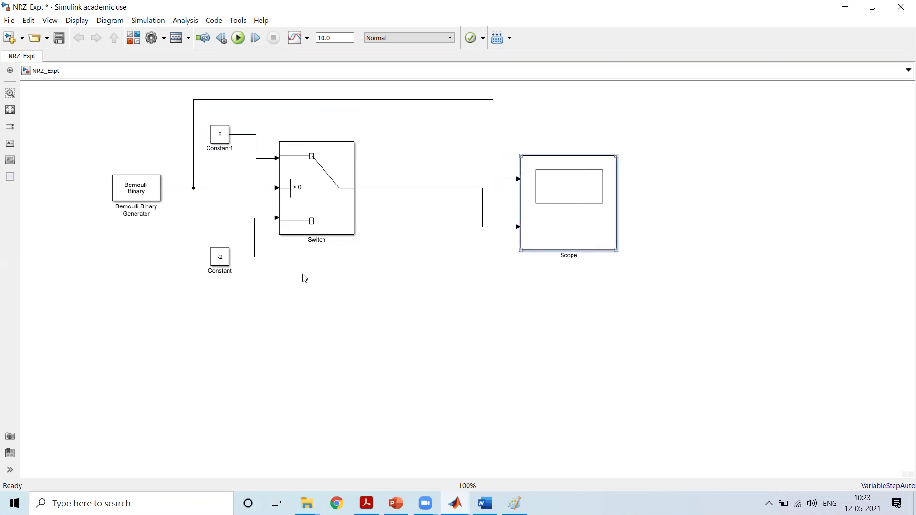
Step: Check the model's blocks and connections from the Bernoulli Binary Generator through the Switch to the Scope, and save the model
click(10, 111)
click(58, 313)
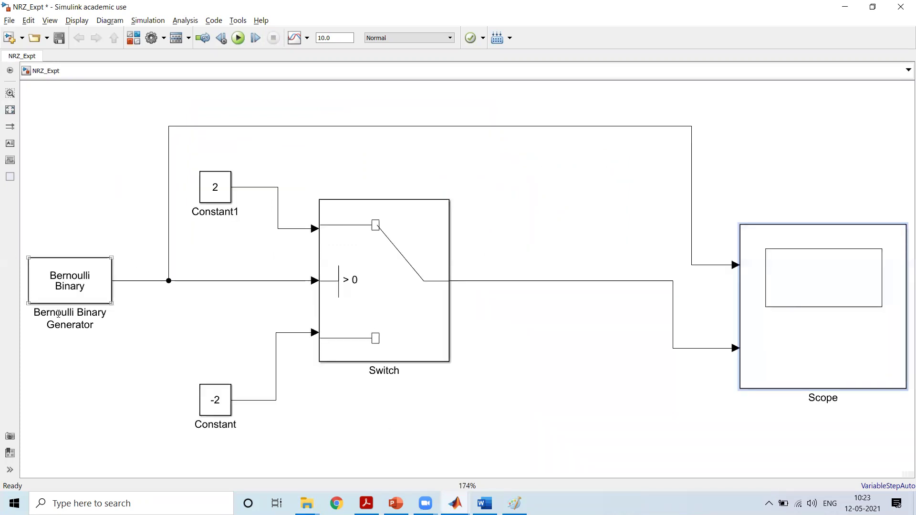
click(217, 408)
click(397, 252)
click(679, 365)
click(817, 351)
click(566, 197)
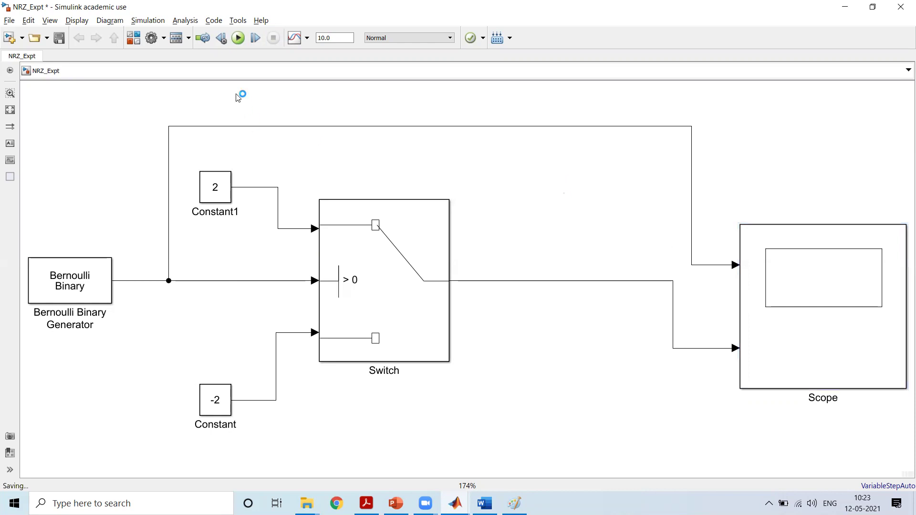
Step: Run the simulation and open the Scope's output in a maximized window
click(238, 38)
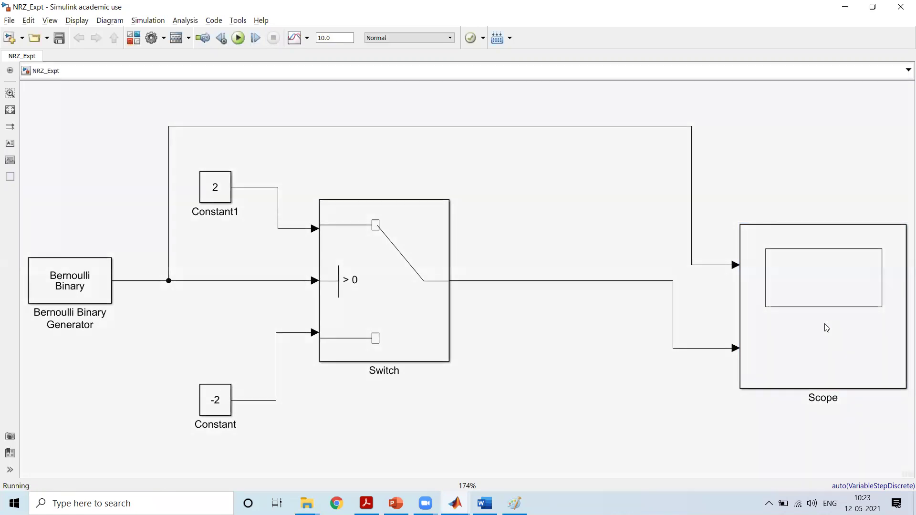
click(806, 355)
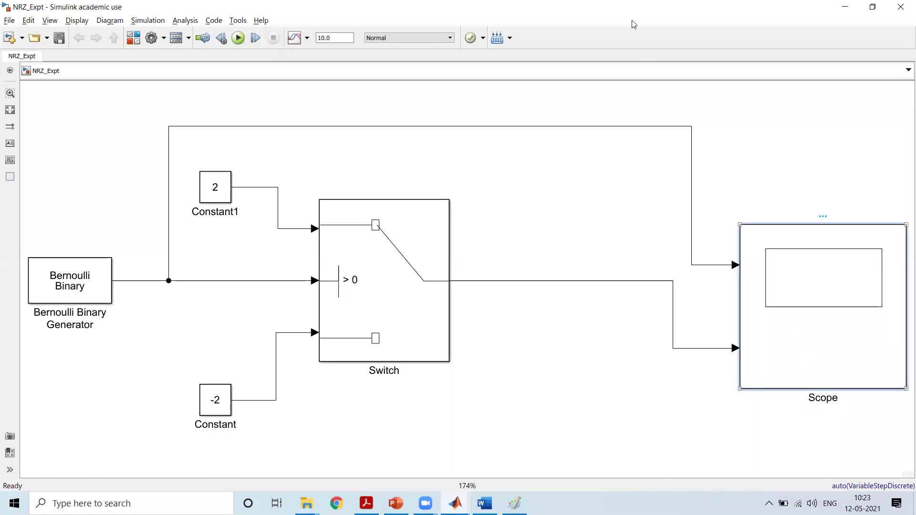
key(ctrl+t)
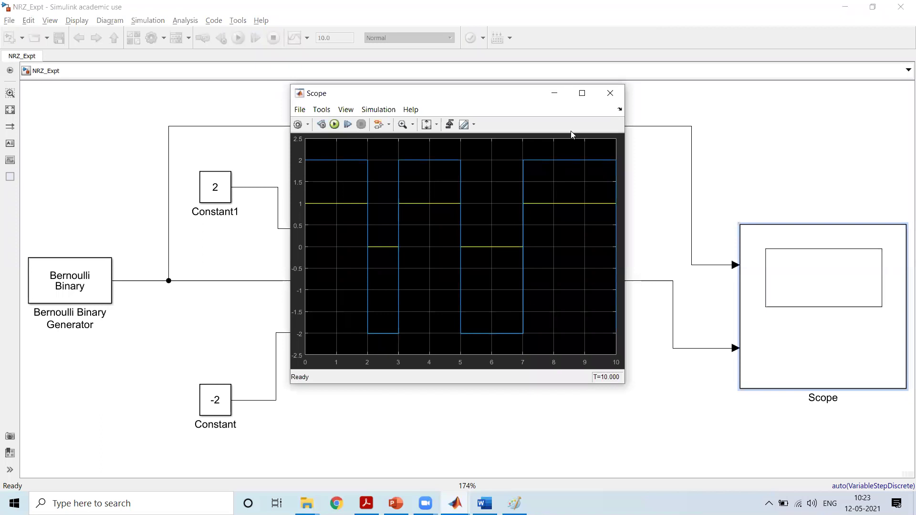
click(582, 93)
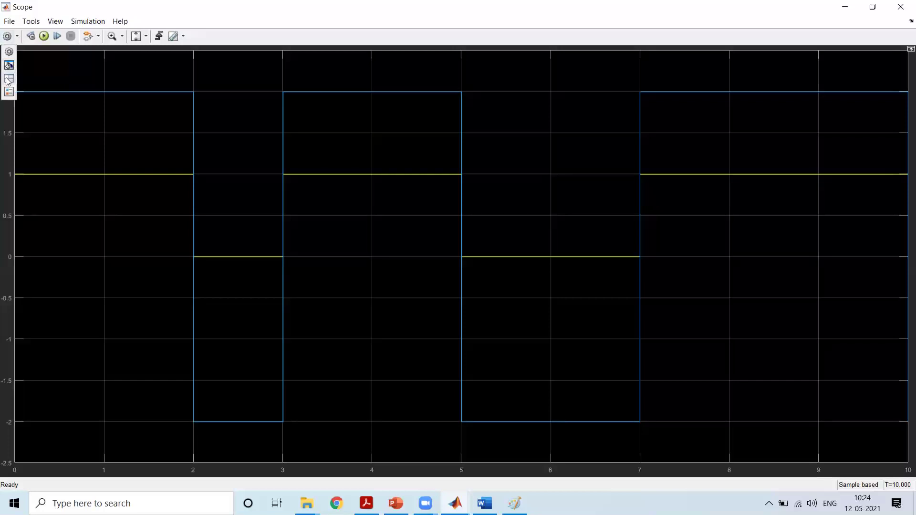
Step: Set the Scope layout to two displays stacked in one column
click(8, 82)
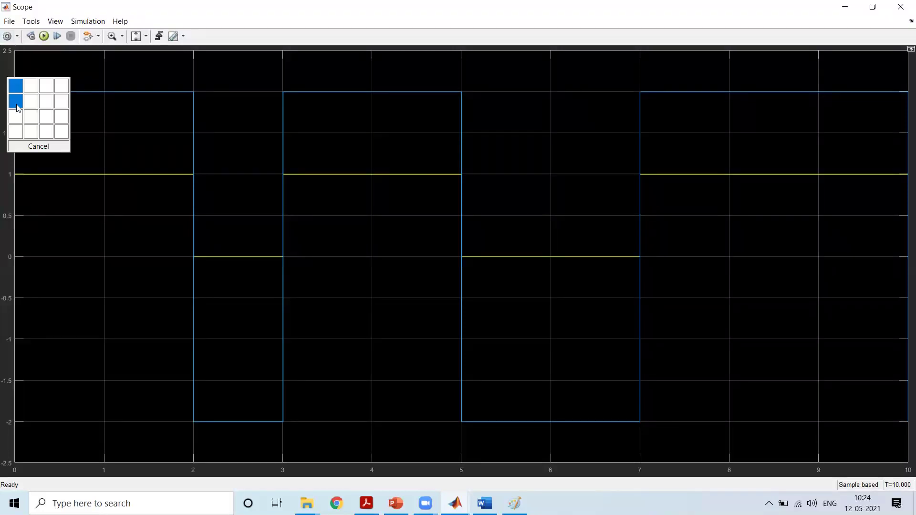
click(16, 40)
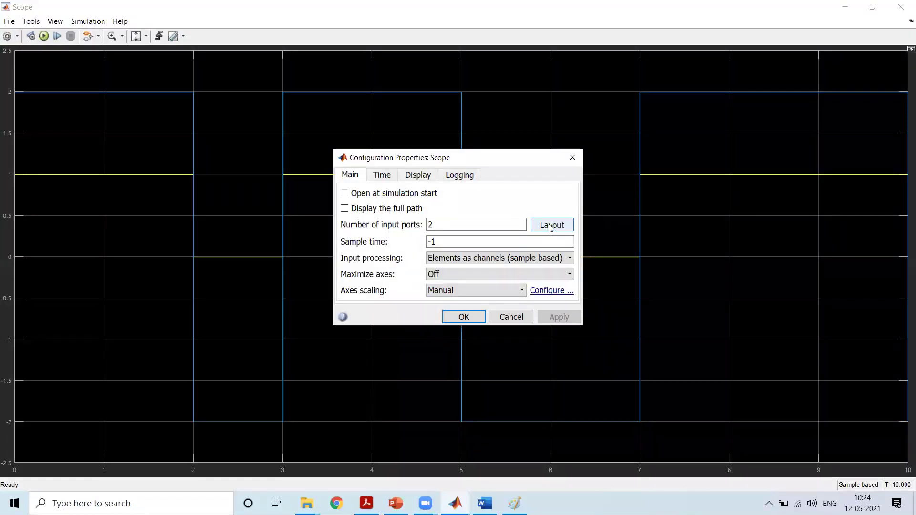
click(551, 226)
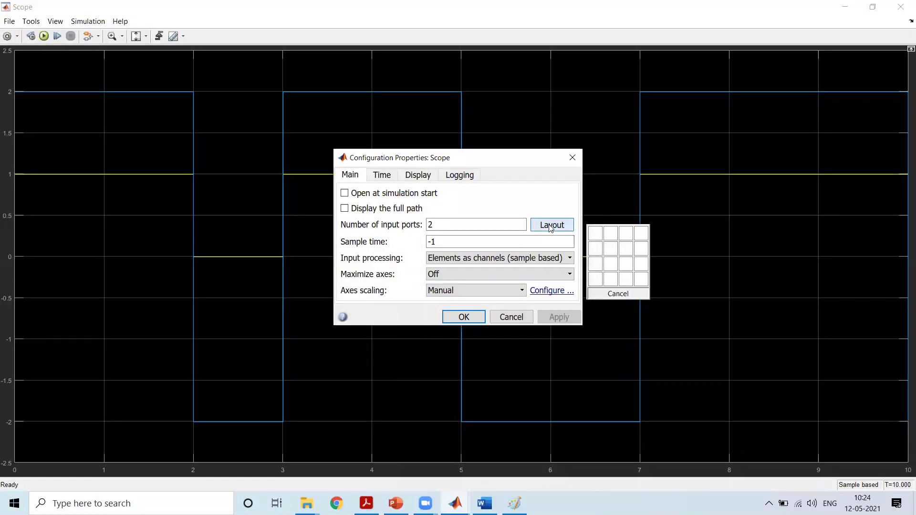
click(597, 251)
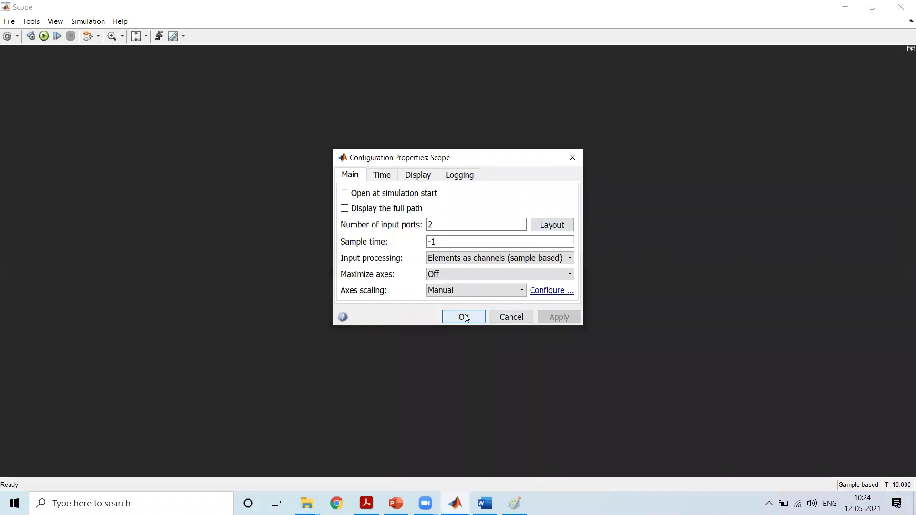
click(466, 318)
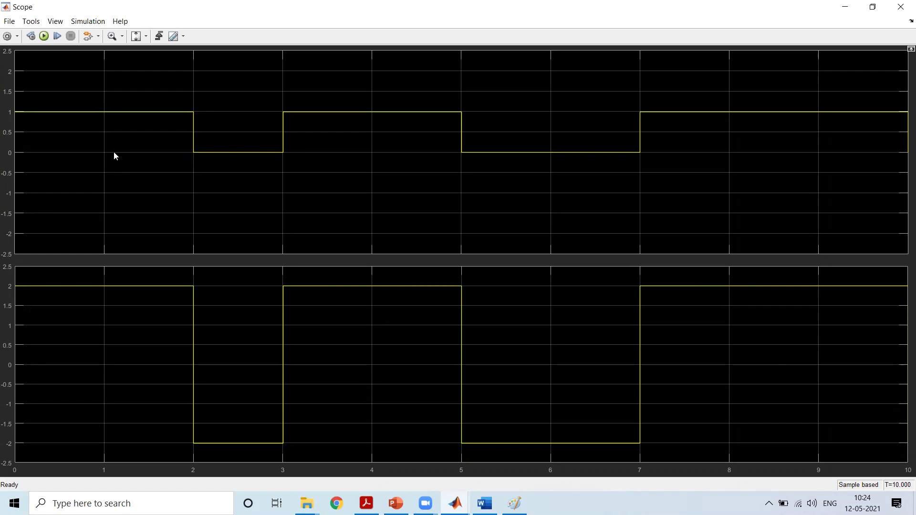
Step: Show the Scope's time-axis label and turn on the legend for display 1
click(7, 37)
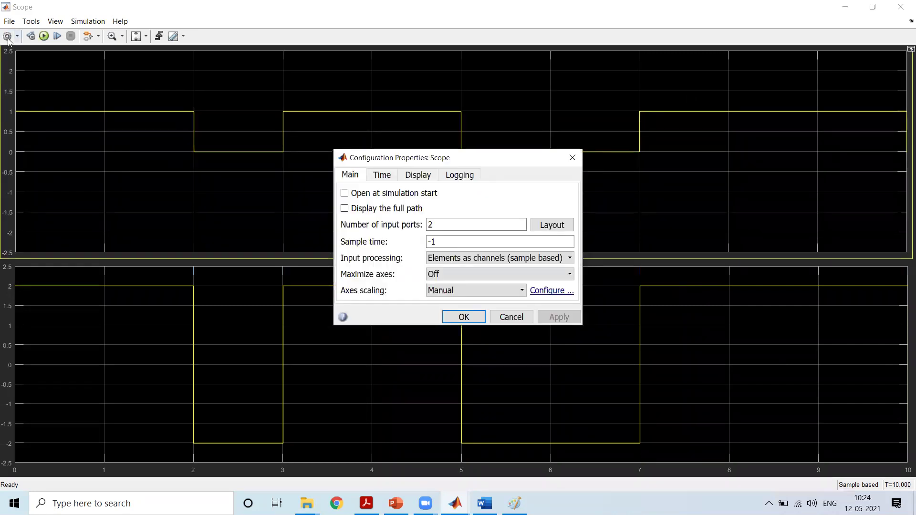
click(380, 176)
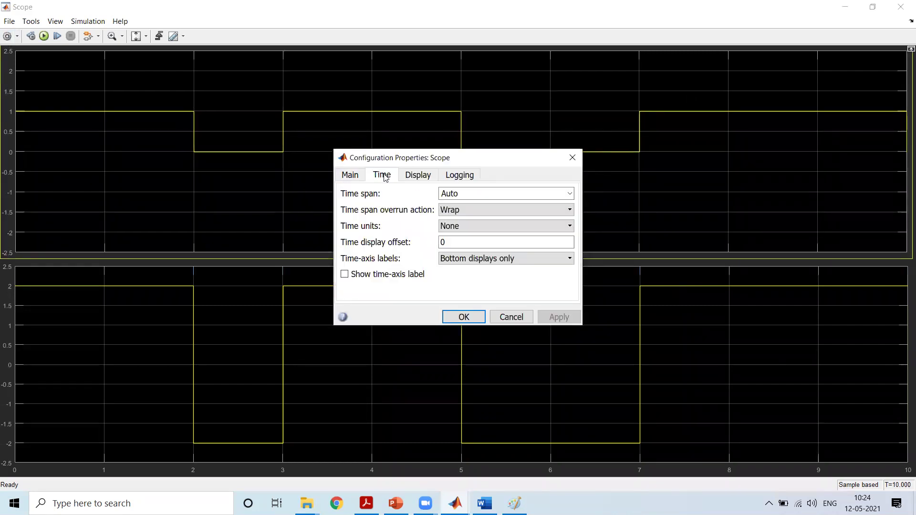
click(345, 276)
click(415, 175)
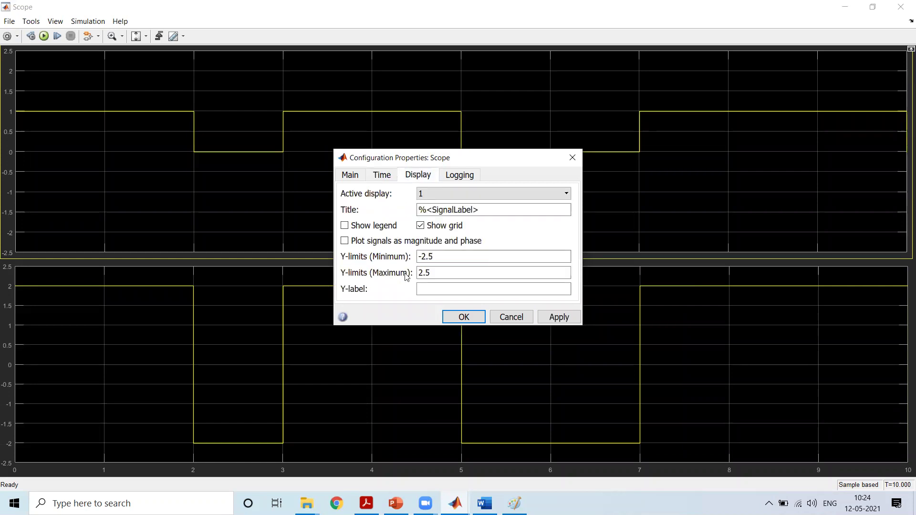
click(345, 225)
click(440, 285)
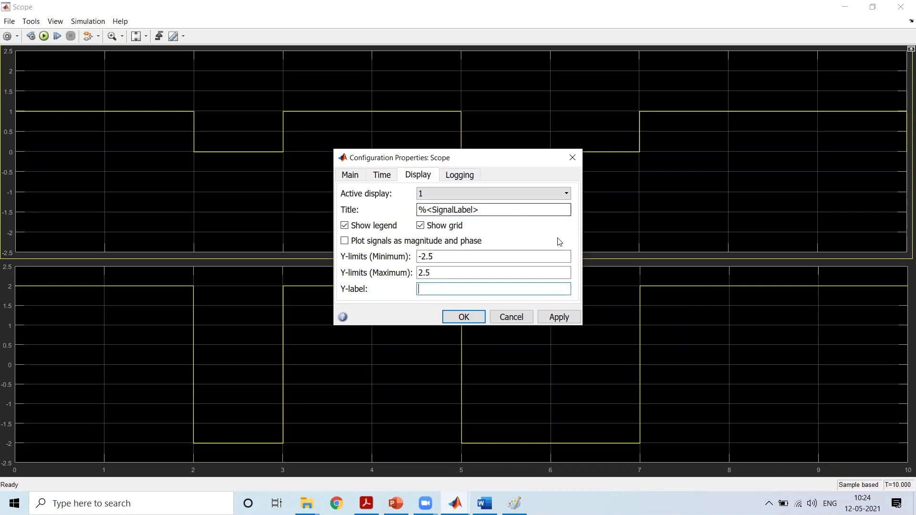
click(559, 317)
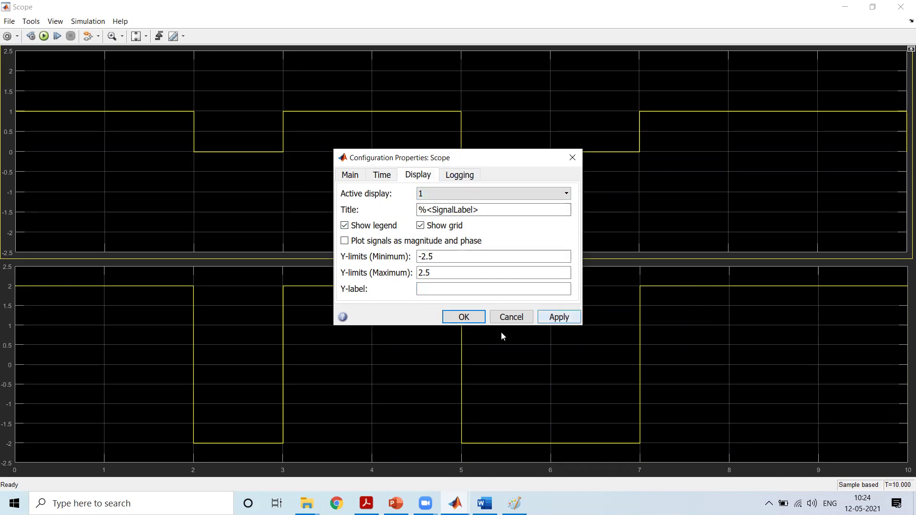
click(465, 318)
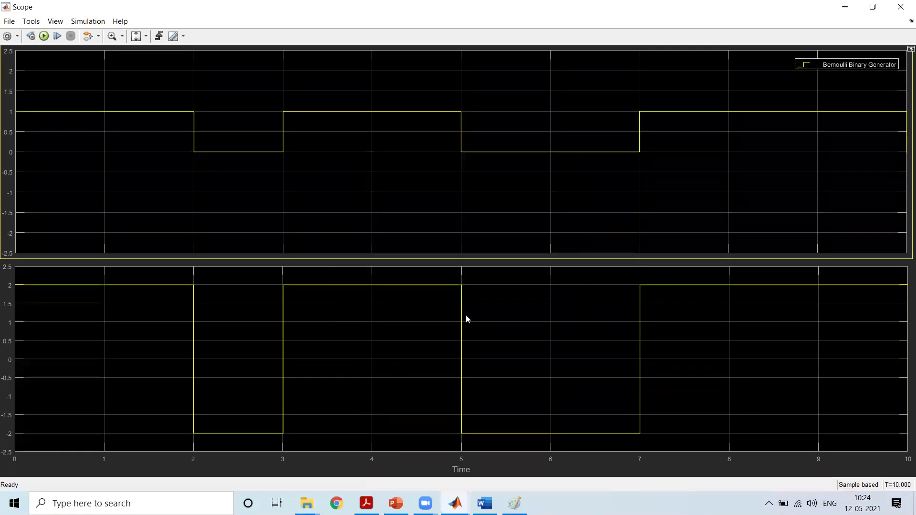
Step: Turn on the legend for the Scope's display 2
right_click(236, 329)
click(229, 317)
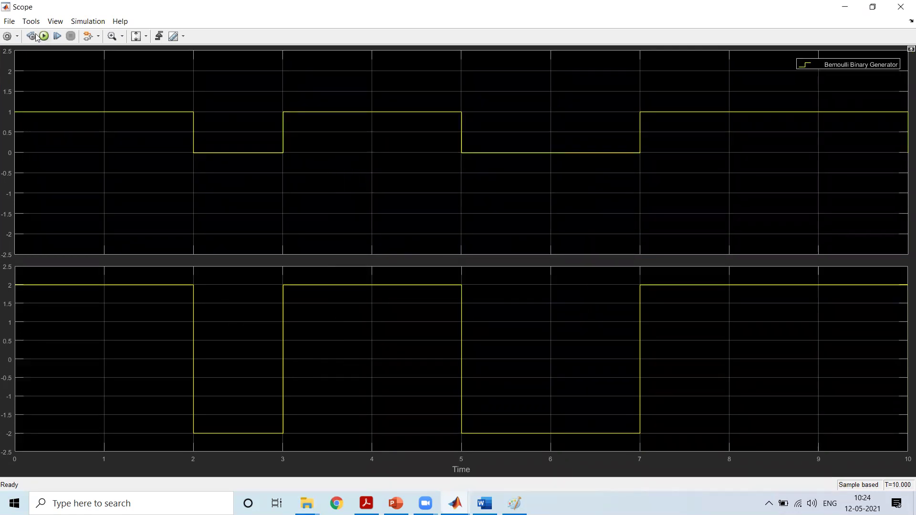
click(7, 36)
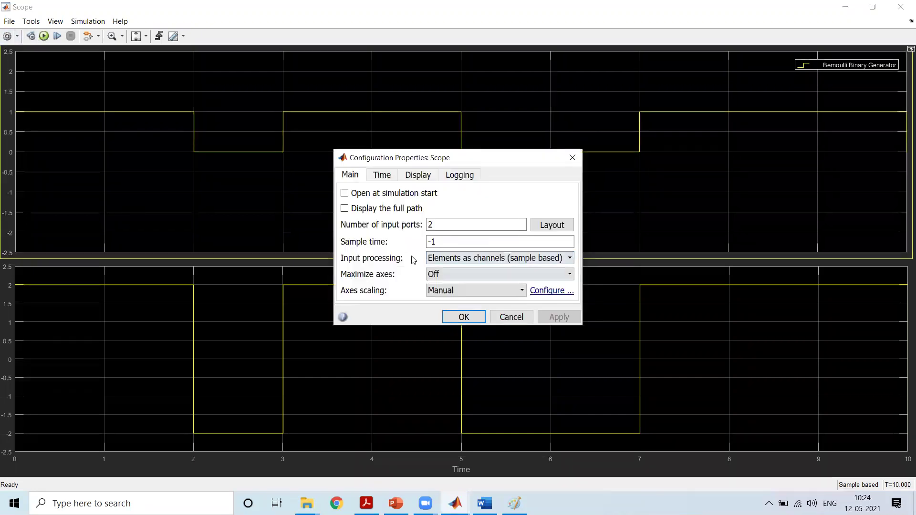
click(382, 175)
click(418, 176)
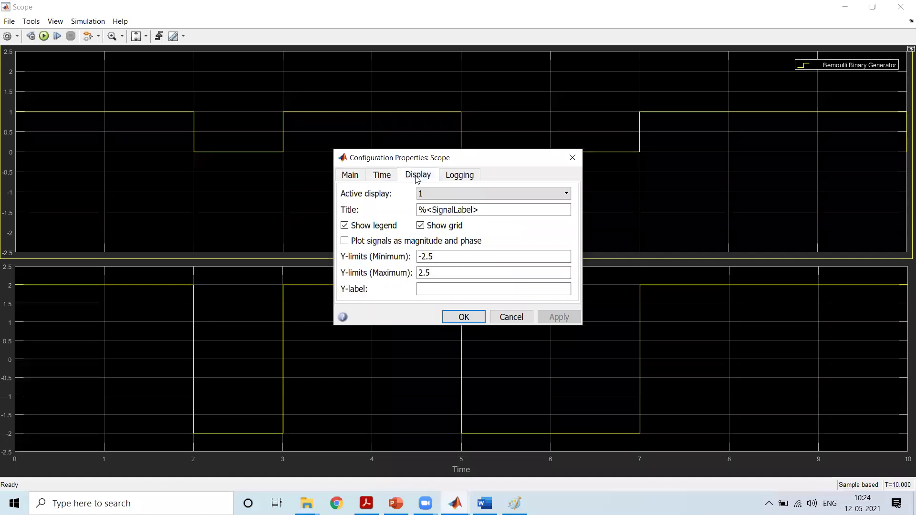
click(431, 193)
click(430, 213)
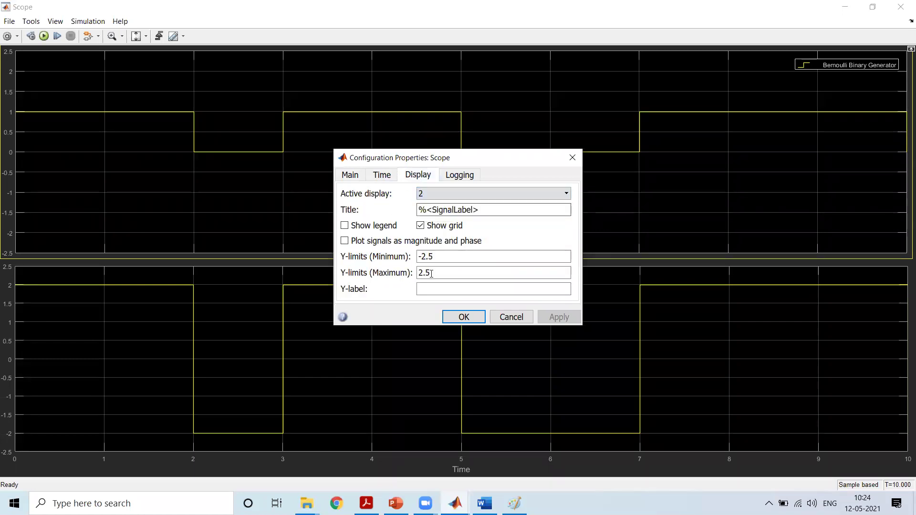
click(345, 225)
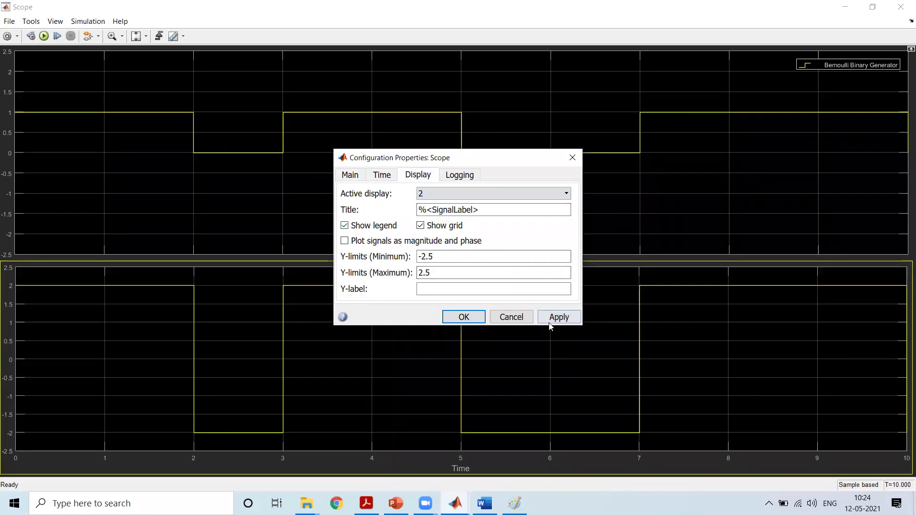
click(560, 316)
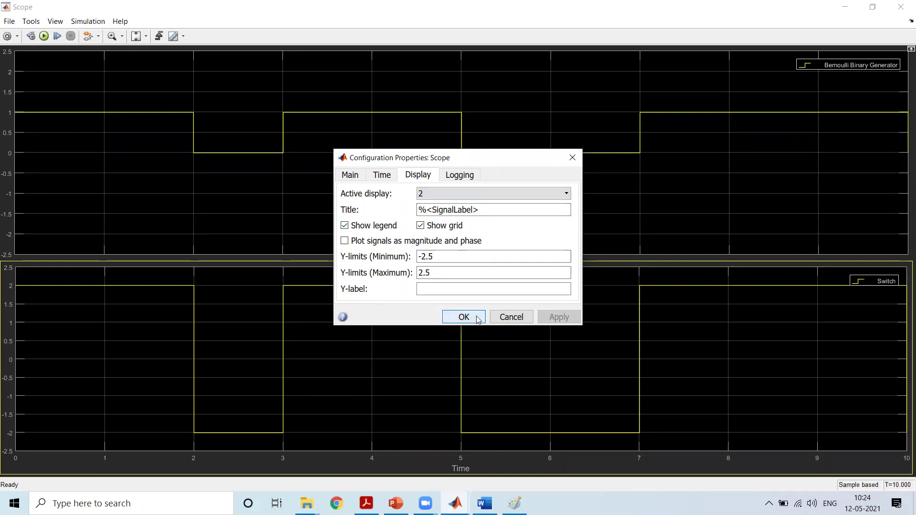
click(463, 317)
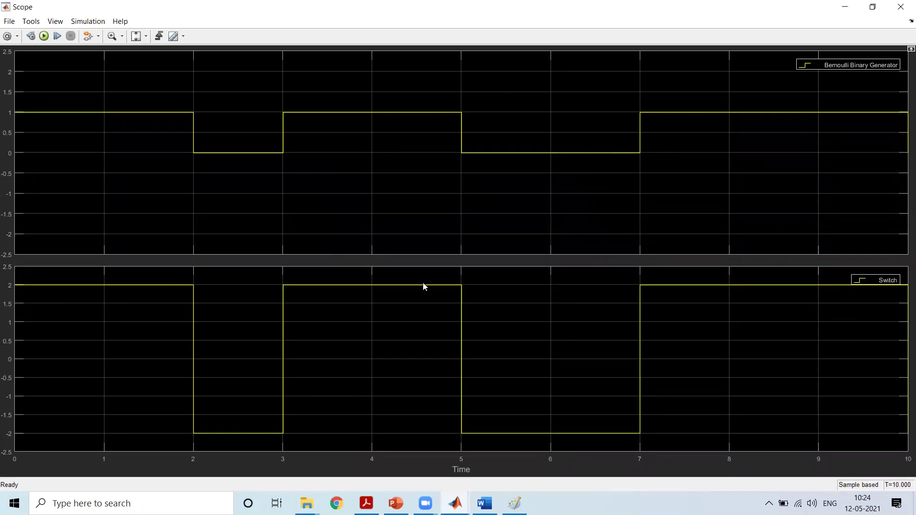
Step: Return to the NRZ_Expt model and rename the Switch block as NRZ Bipolar
key(alt+Tab)
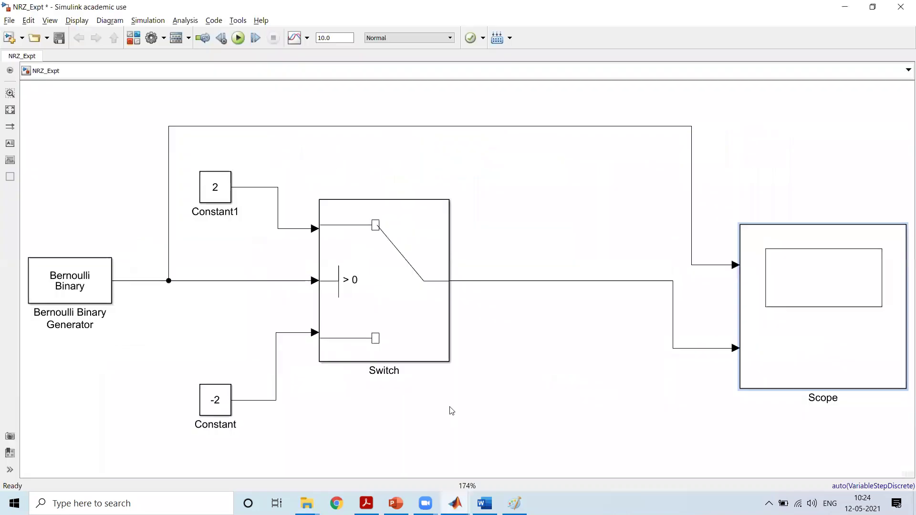
double_click(385, 372)
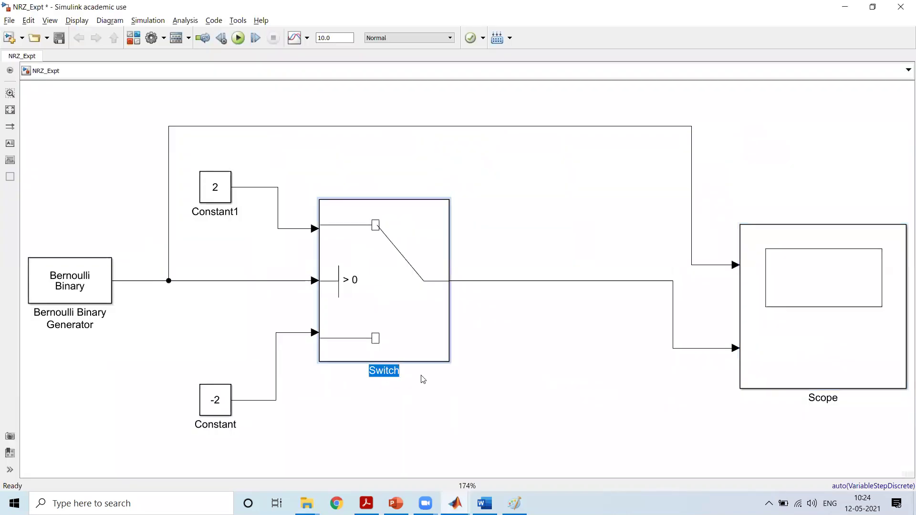
text(NRZ Bipolar)
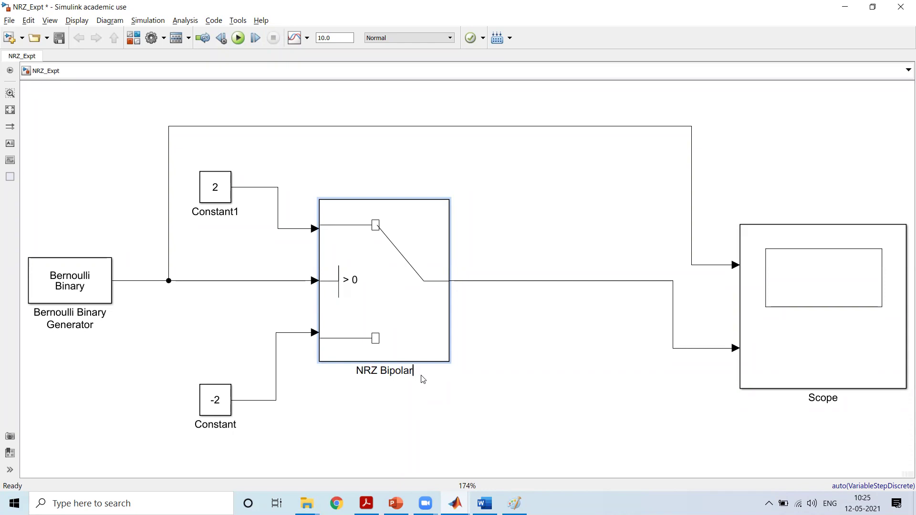
click(490, 380)
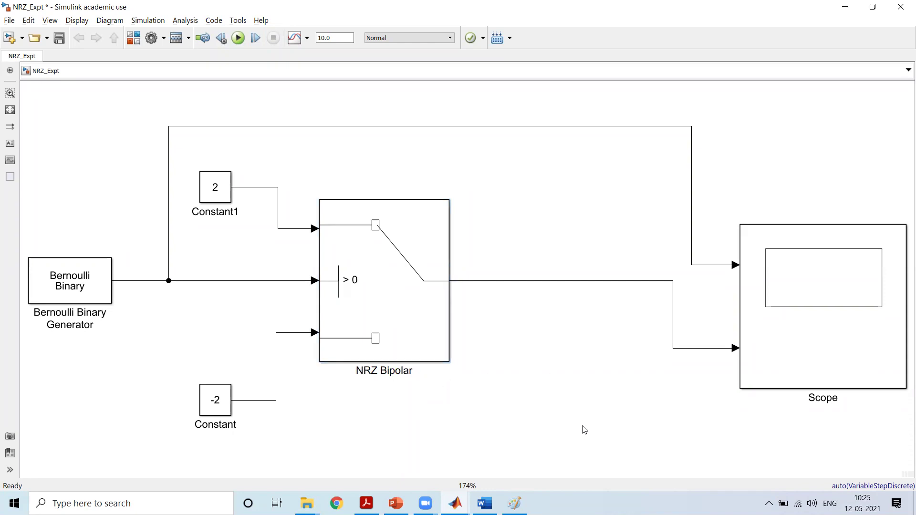
Step: Run the simulation, examine the input and NRZ Bipolar waveforms in the Scope, rerun it for another bit sequence, and close the Scope
click(238, 38)
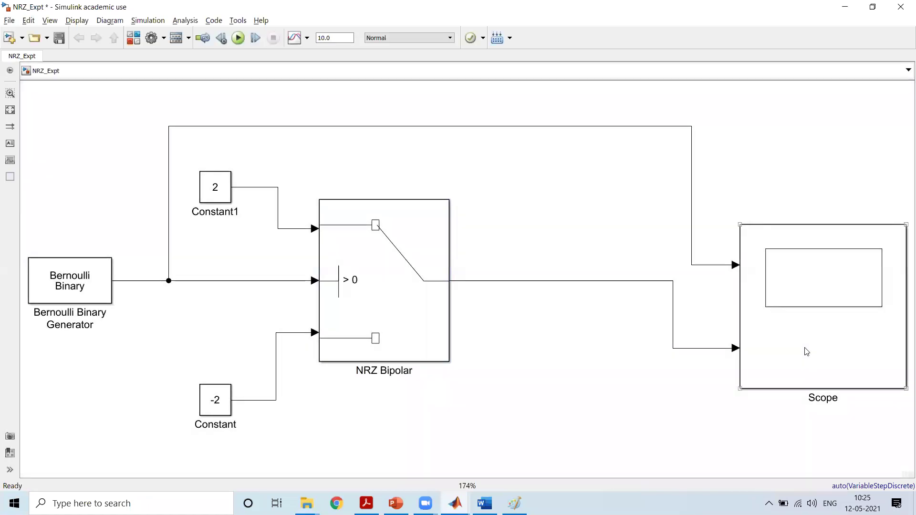
click(807, 351)
double_click(806, 351)
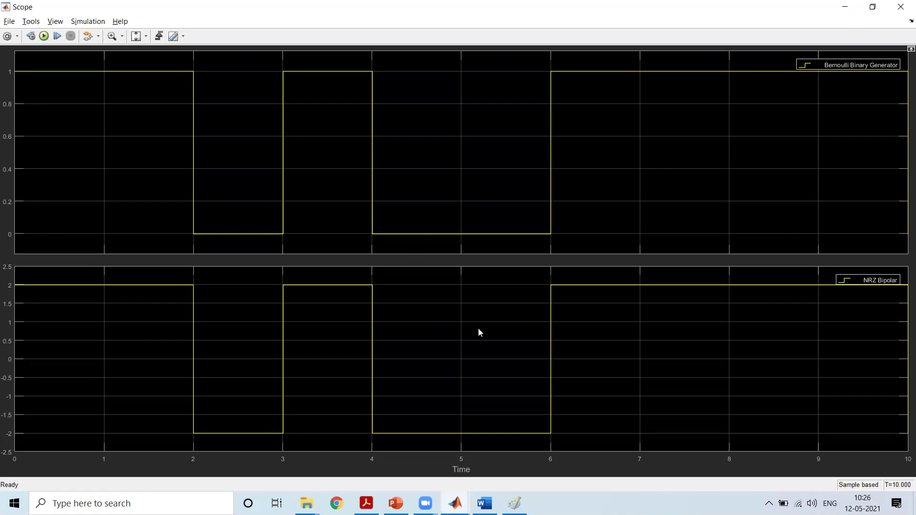
click(44, 36)
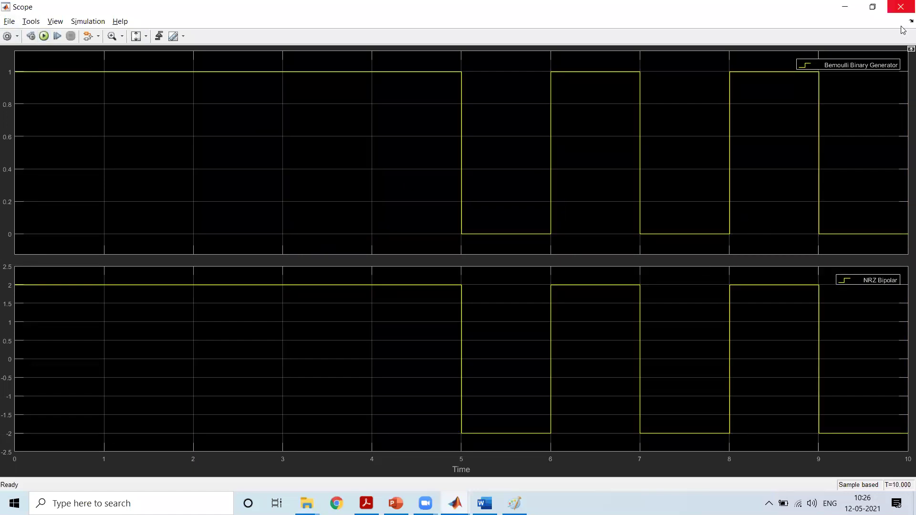
click(901, 7)
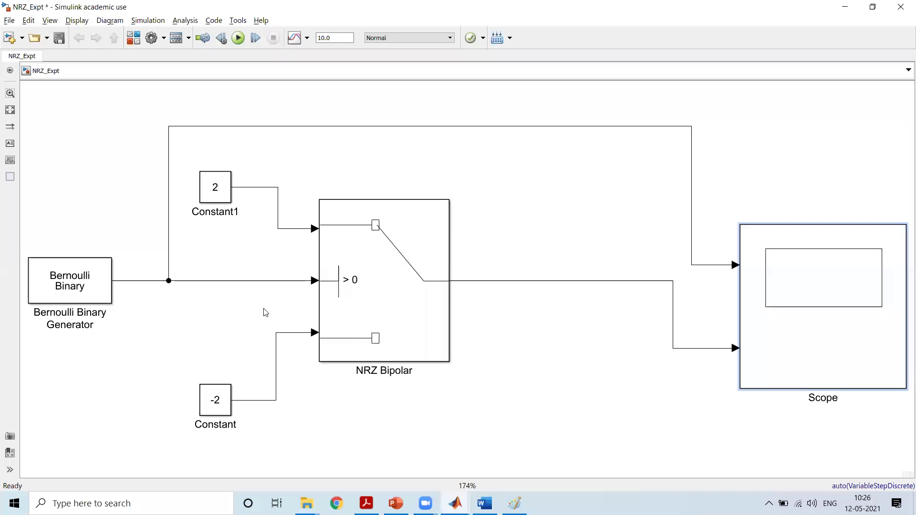
Step: Review the Bernoulli Binary Generator's probability of zero and close its parameters without changing them
double_click(106, 276)
drag(305, 266, 311, 214)
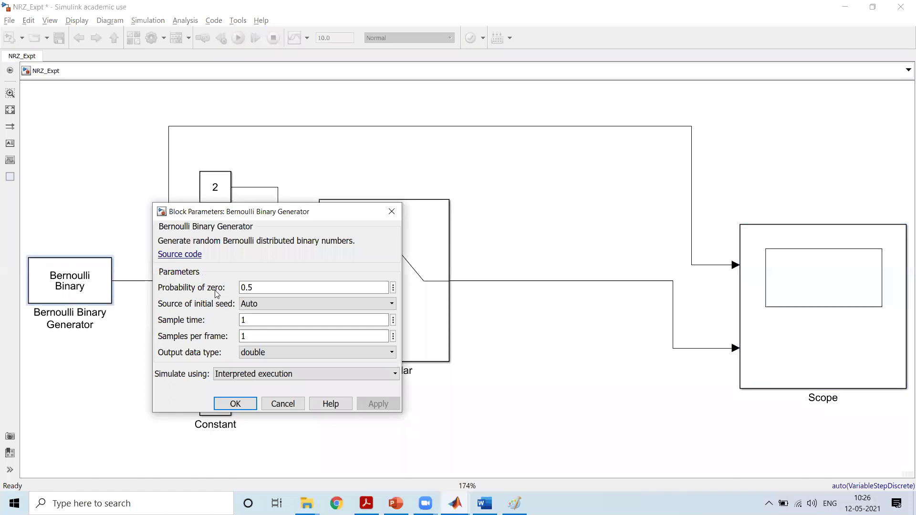
double_click(257, 287)
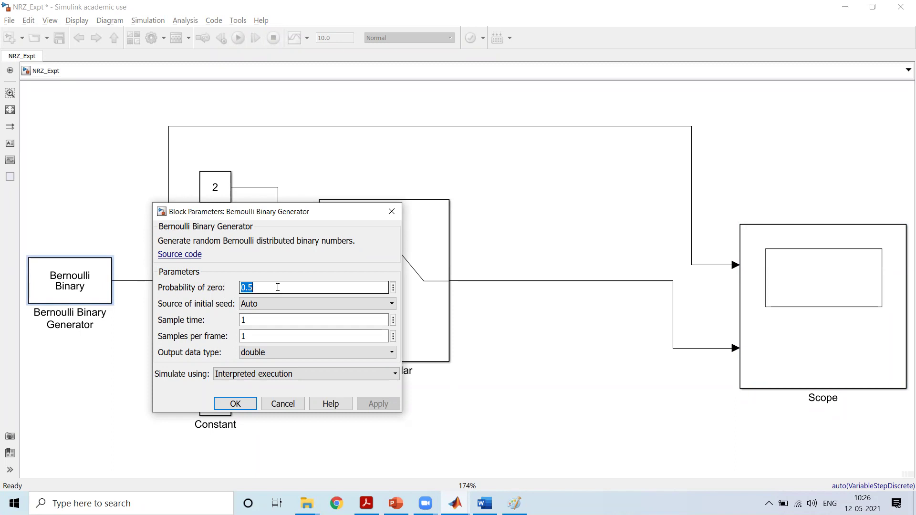
click(239, 403)
Step: Set the Constant1 block's constant value to 5
click(220, 199)
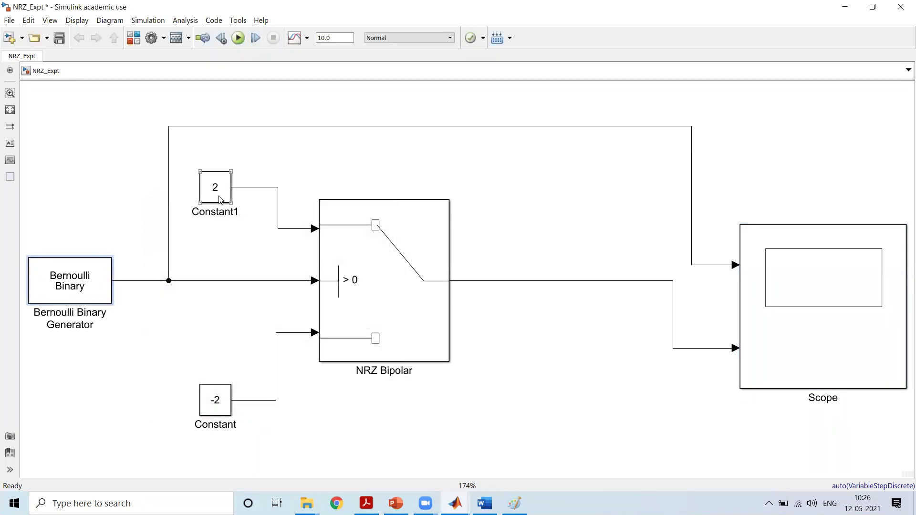
double_click(220, 199)
double_click(312, 254)
text(5)
click(542, 337)
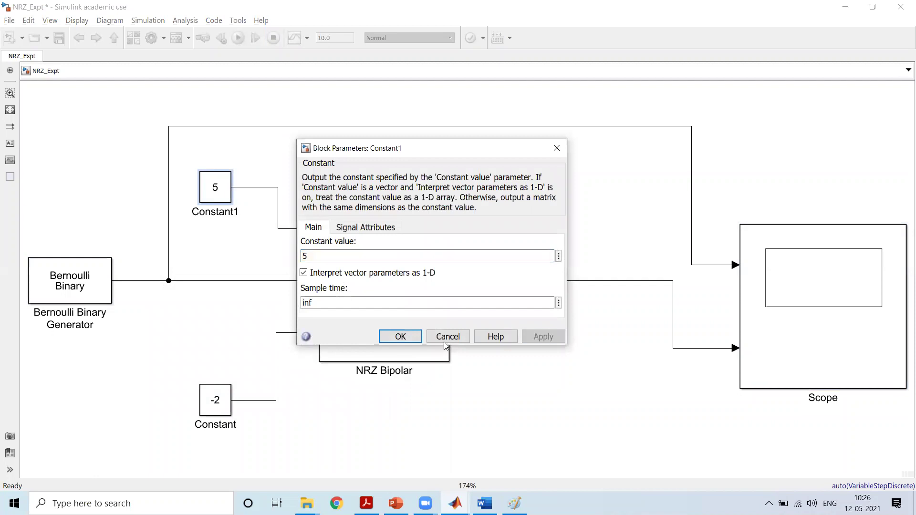
click(401, 337)
Step: Set the Constant block's constant value to -5
double_click(221, 400)
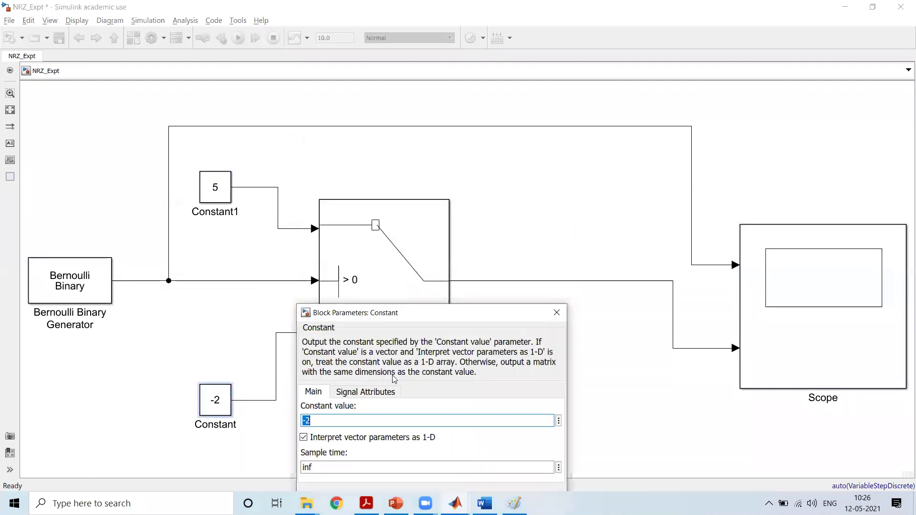
text(-5)
key(Return)
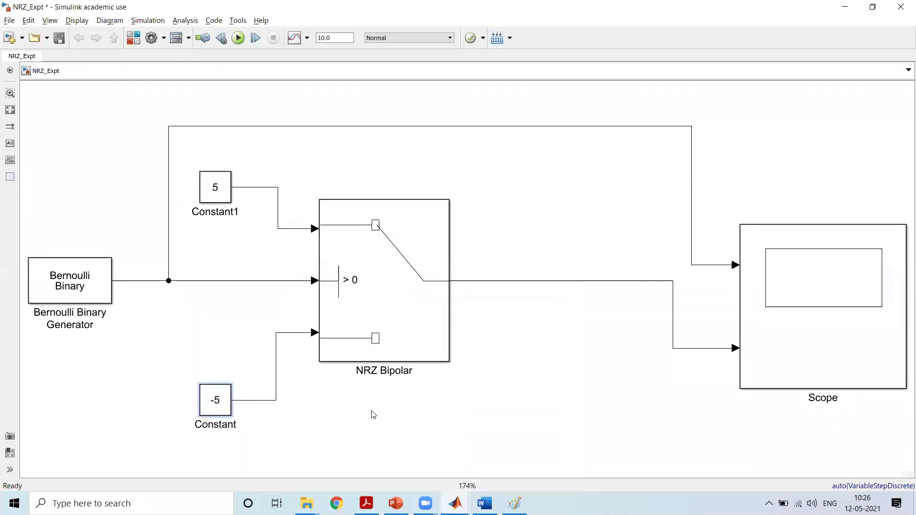
Step: Trace how the Bernoulli input and the two constants feed the NRZ Bipolar switch
click(404, 294)
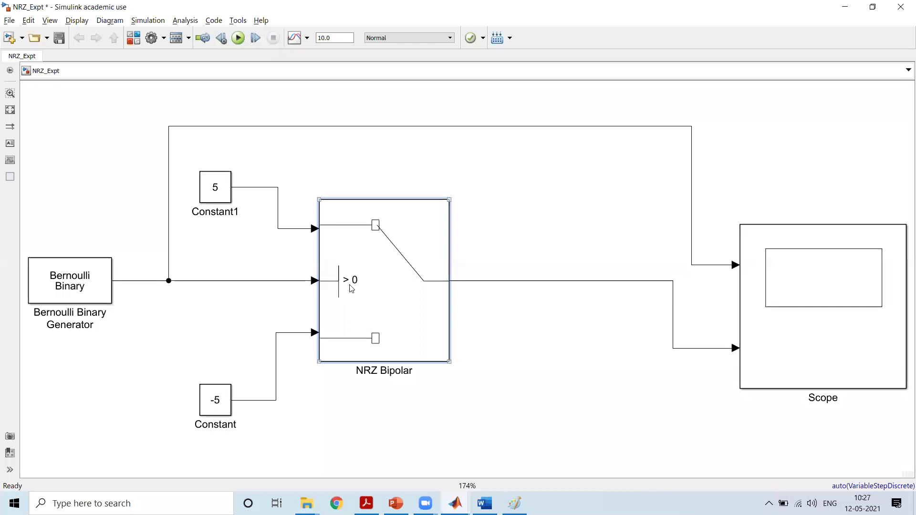
click(165, 292)
click(222, 195)
click(328, 233)
click(298, 237)
click(317, 270)
click(221, 393)
click(182, 426)
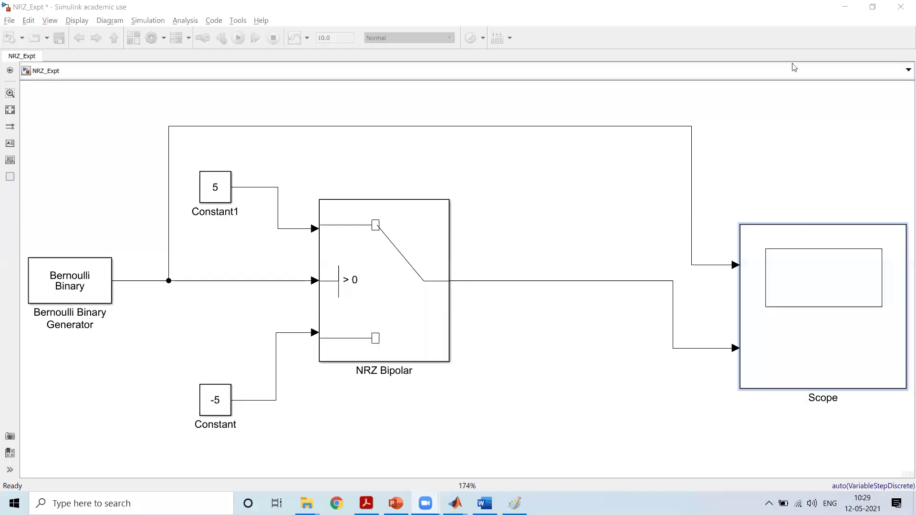
Step: Open the Scope to examine the input and NRZ Bipolar waveforms for the new constant values, and return to the model
click(414, 270)
click(455, 256)
double_click(854, 340)
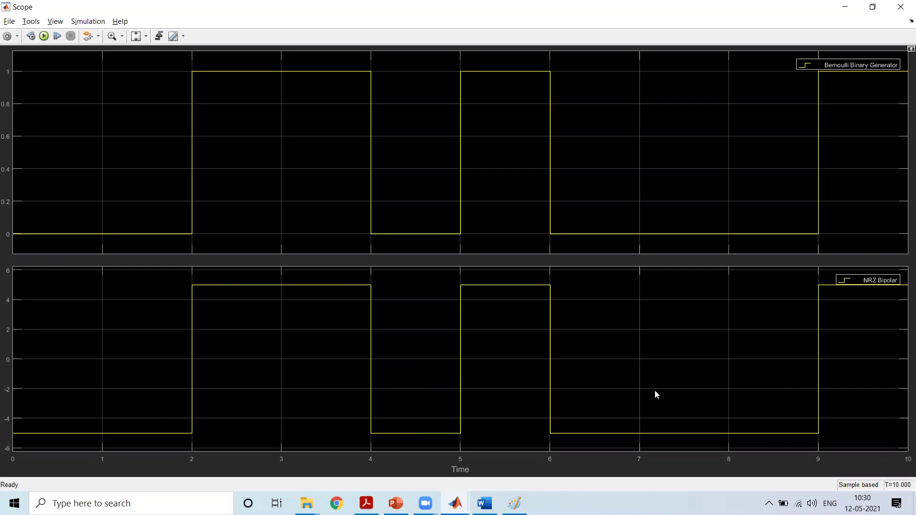
key(alt+Tab)
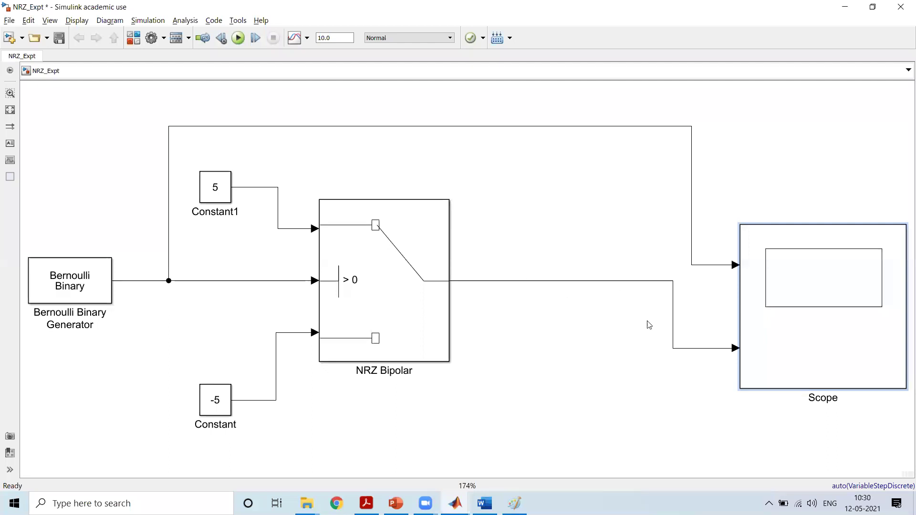
Step: Move the Scope block up and reshape it into a taller, narrower block
click(806, 294)
drag(806, 293, 798, 204)
click(602, 347)
click(852, 219)
drag(902, 253, 695, 336)
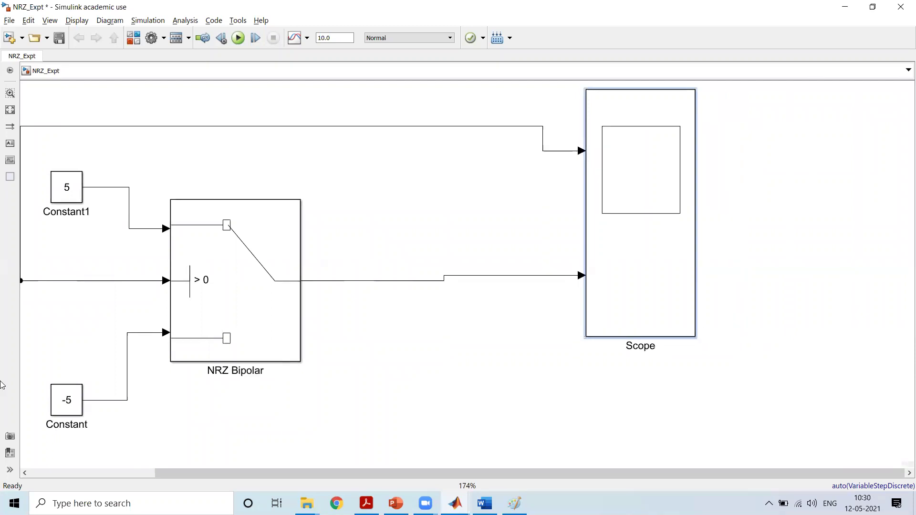
click(10, 111)
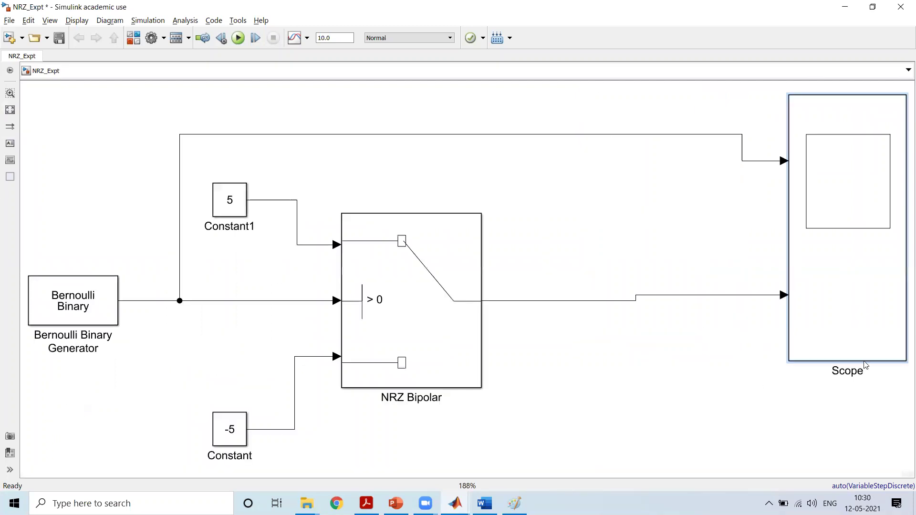
click(627, 369)
Step: Select the whole diagram and move it up and to the left to free space below it
scroll(627, 369, down, 2)
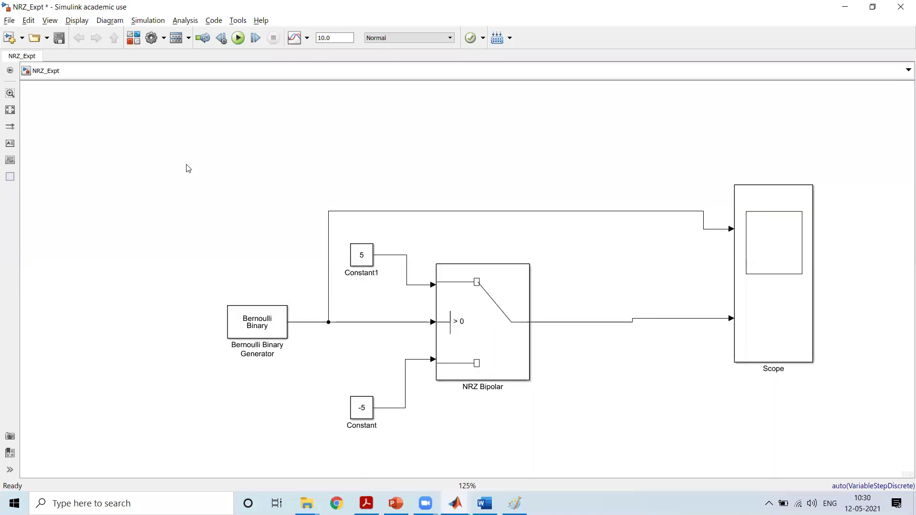
drag(139, 93, 904, 479)
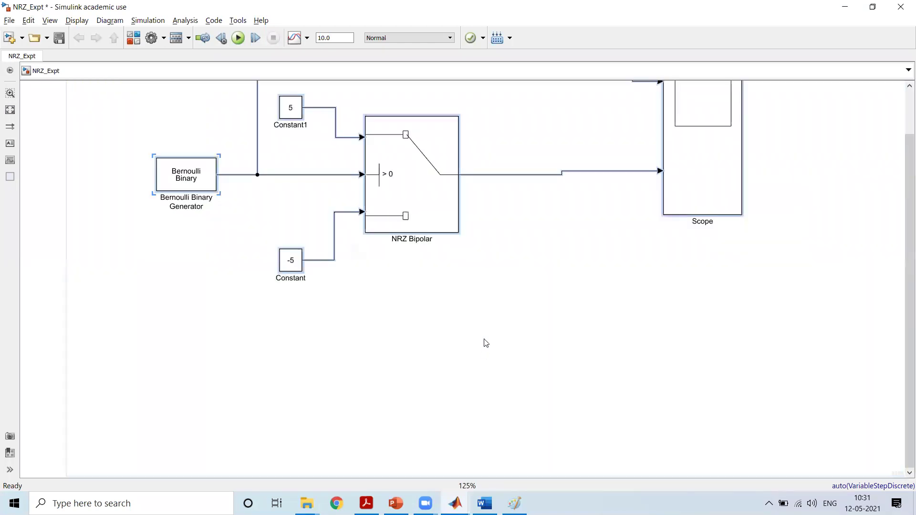
drag(904, 207, 903, 162)
Step: Insert a Product block from Simulink/Math Operations below the line between NRZ Bipolar and the Scope
click(525, 274)
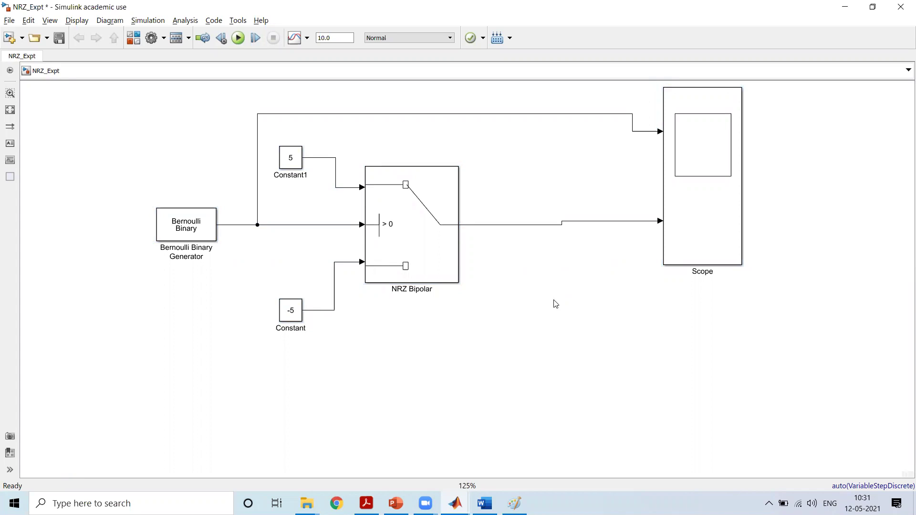
text(produc)
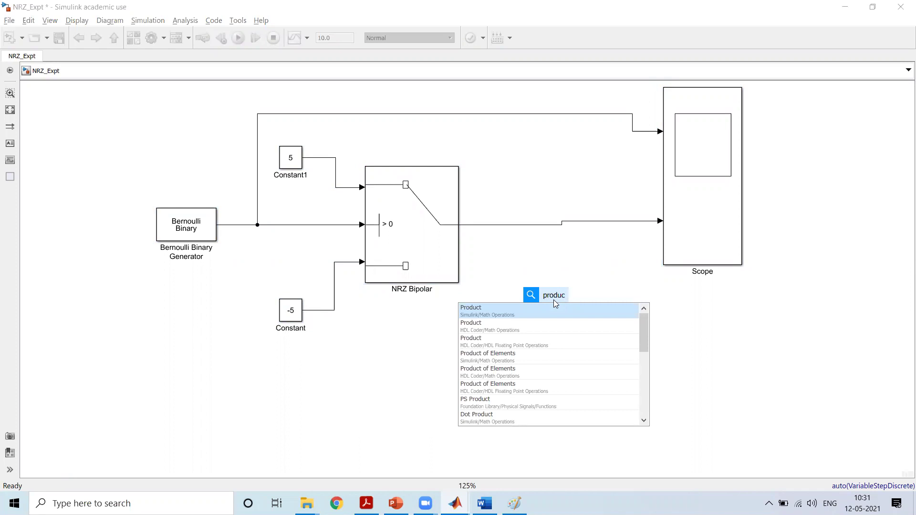
key(Return)
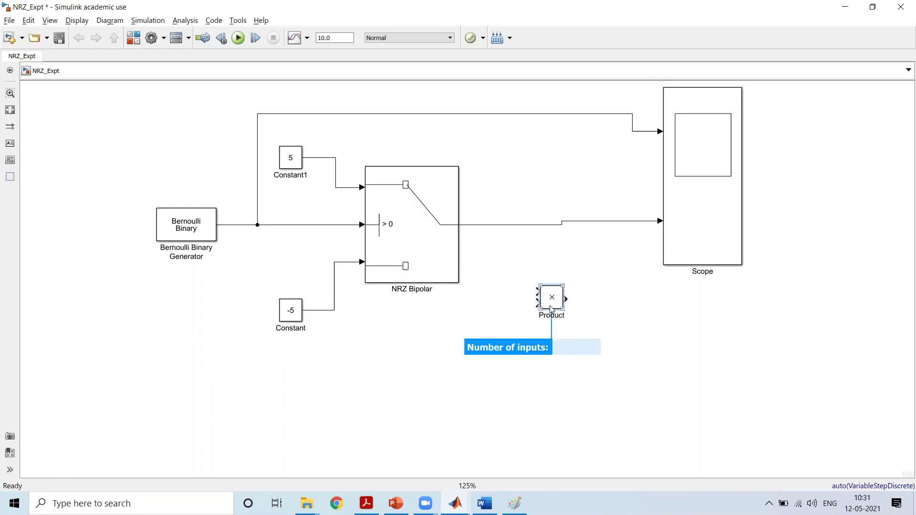
drag(551, 310, 562, 310)
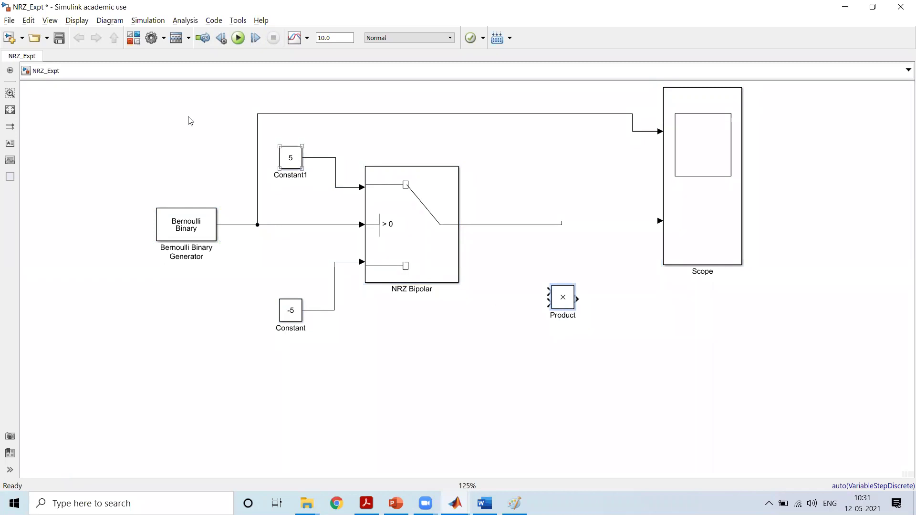
Step: Search the Simulink Library Browser for "product", locate the Product block, and return to the model
click(133, 38)
double_click(74, 23)
text(produc)
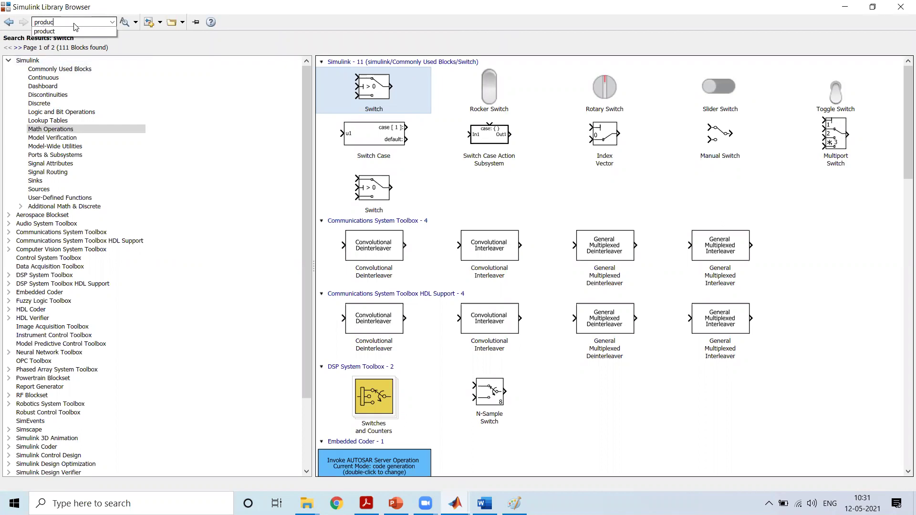
text(t)
key(Return)
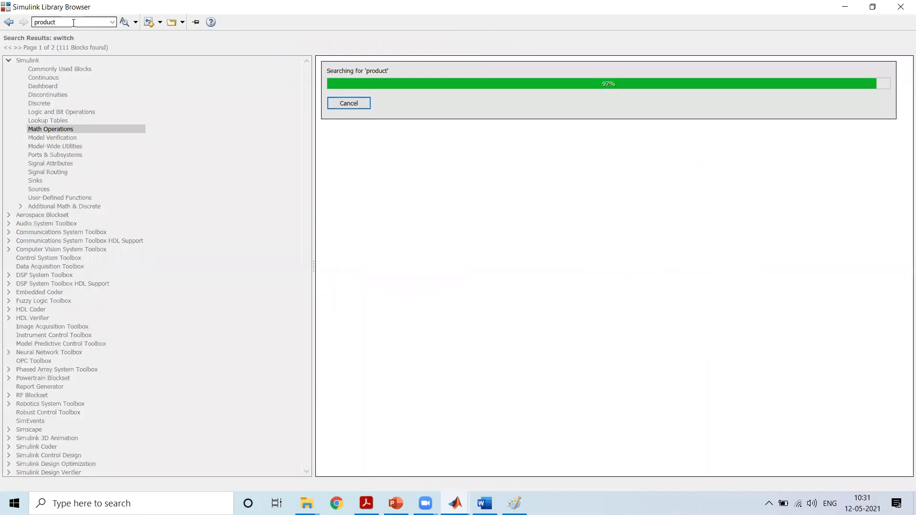
click(349, 85)
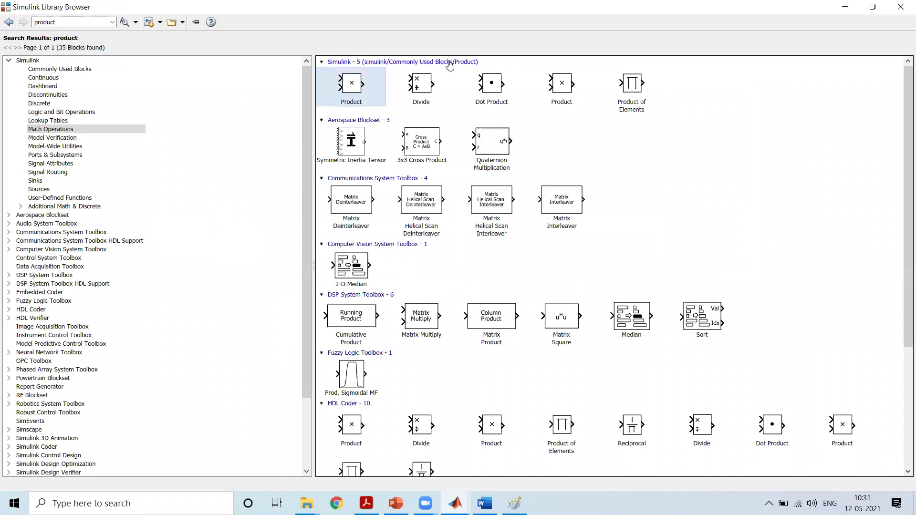
key(ctrl+i)
key(alt+Tab)
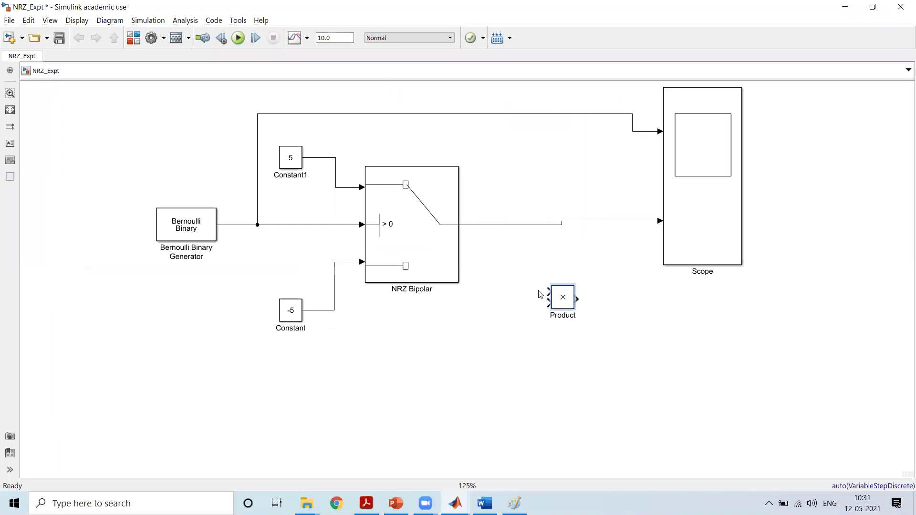
Step: Enlarge and reposition the Product block, and connect its first input to the NRZ Bipolar output line
drag(575, 310, 609, 306)
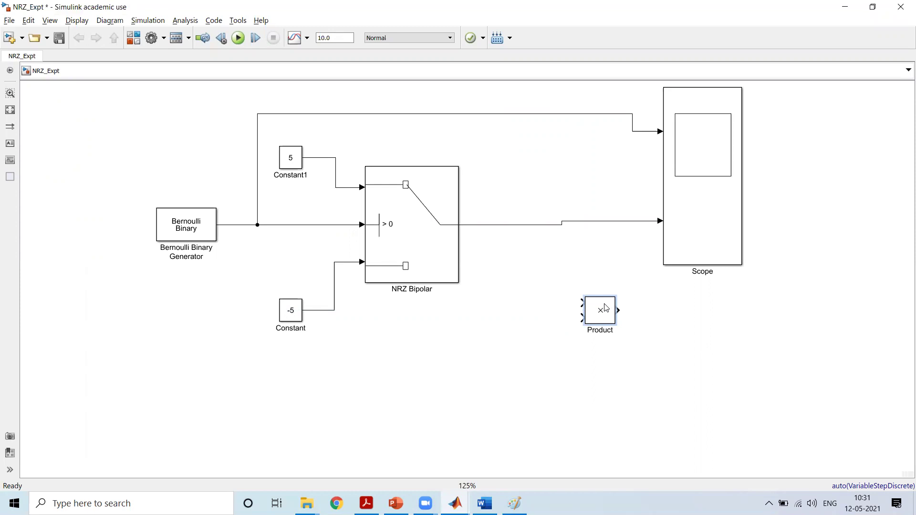
drag(582, 302, 537, 224)
click(678, 229)
Step: Insert a Pulse Generator from Simulink/Sources below the Product block and connect it to the Product's second input
click(524, 362)
double_click(524, 362)
text(pulse)
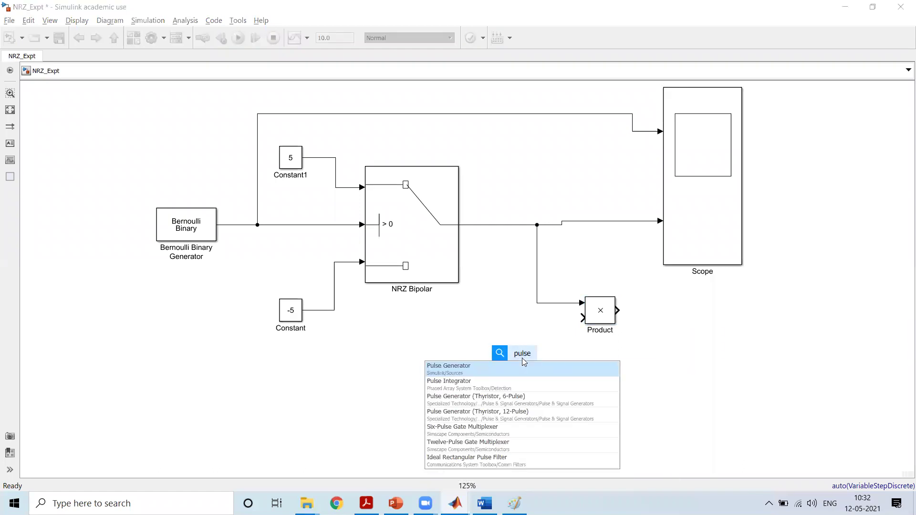
key(Return)
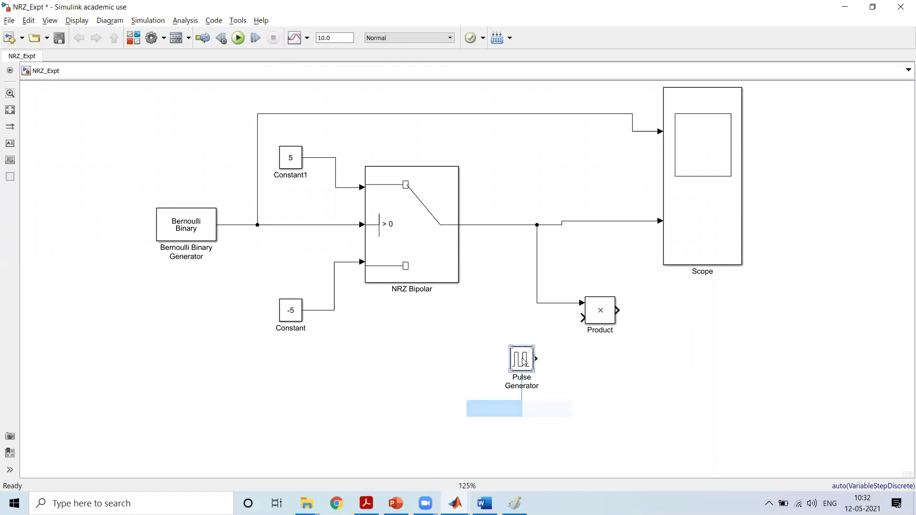
click(532, 371)
drag(533, 373, 582, 317)
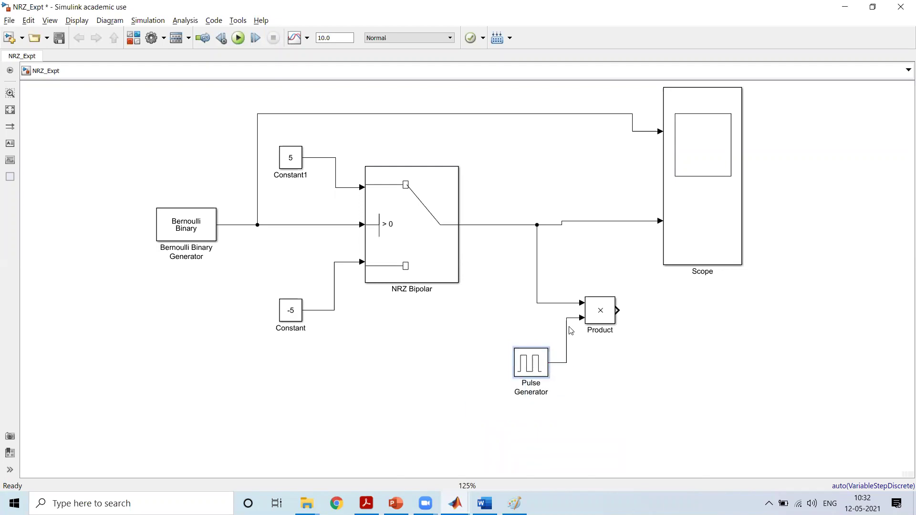
Step: Search the Simulink Library Browser for "pulse gen" and locate the Pulse Generator block
key(ctrl+shift+l)
double_click(73, 21)
text(pul)
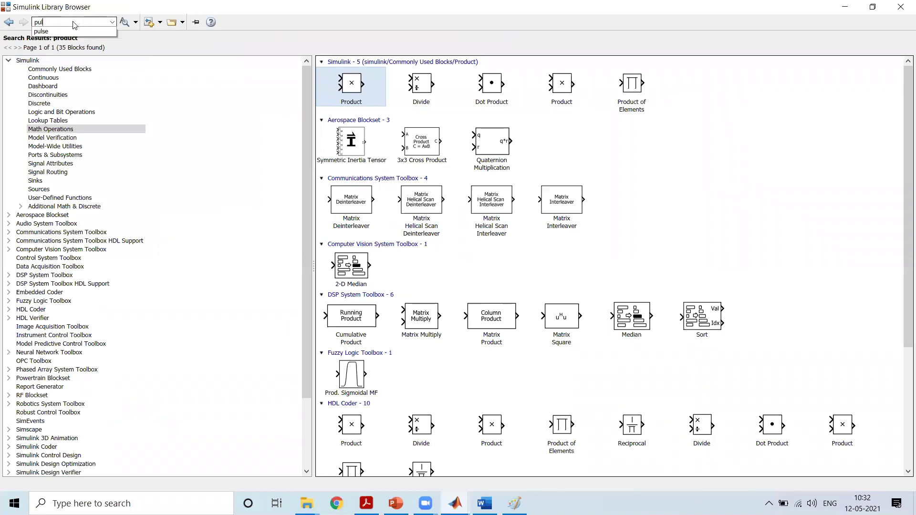
text(se gen)
key(Return)
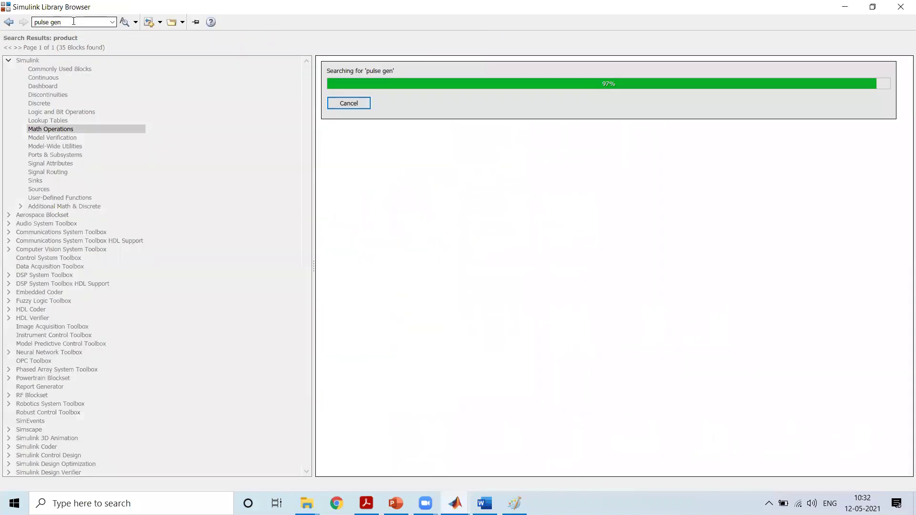
click(350, 86)
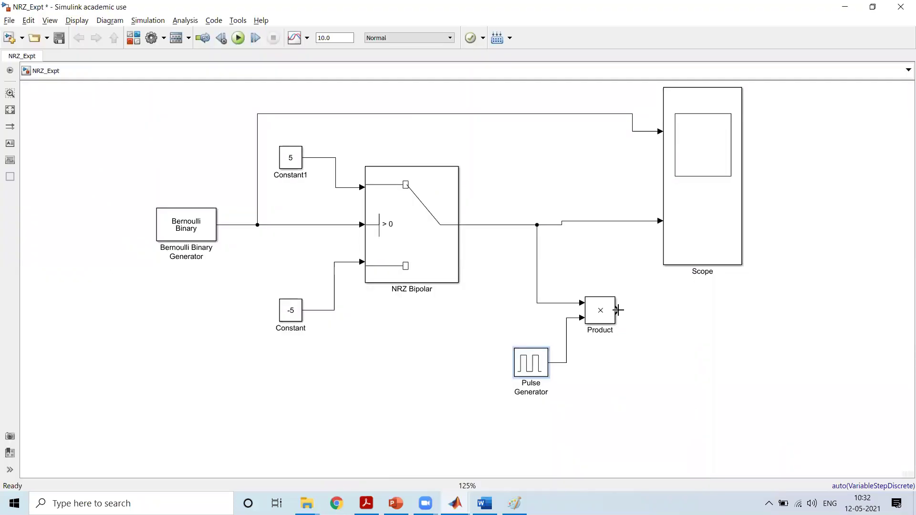
Step: Connect the Product block's output to a third input on the Scope
drag(618, 310, 660, 237)
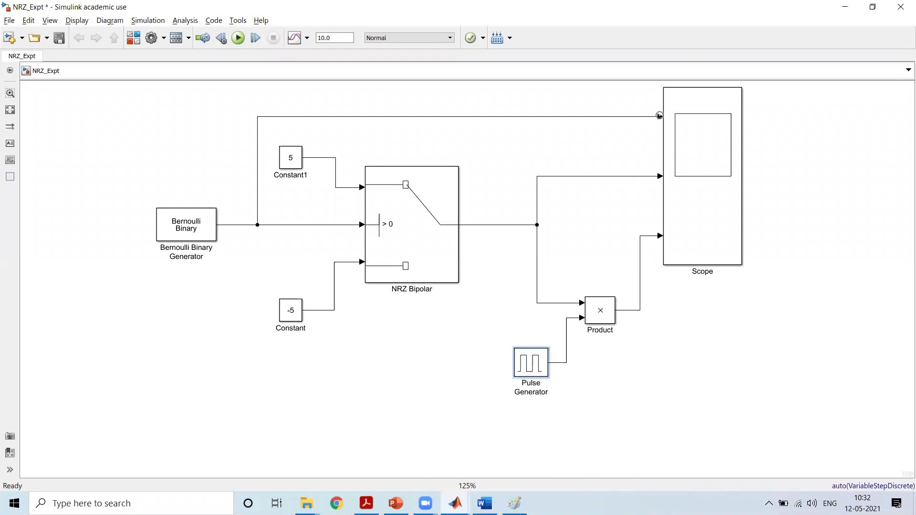
click(673, 121)
click(657, 178)
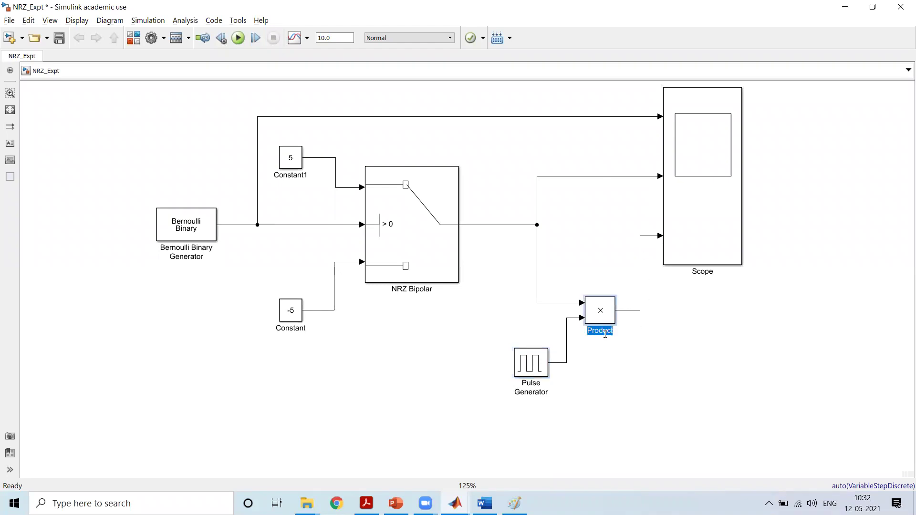
Step: Rename the Product block as RZ Bipolar
text(RZ Bipolar)
click(719, 353)
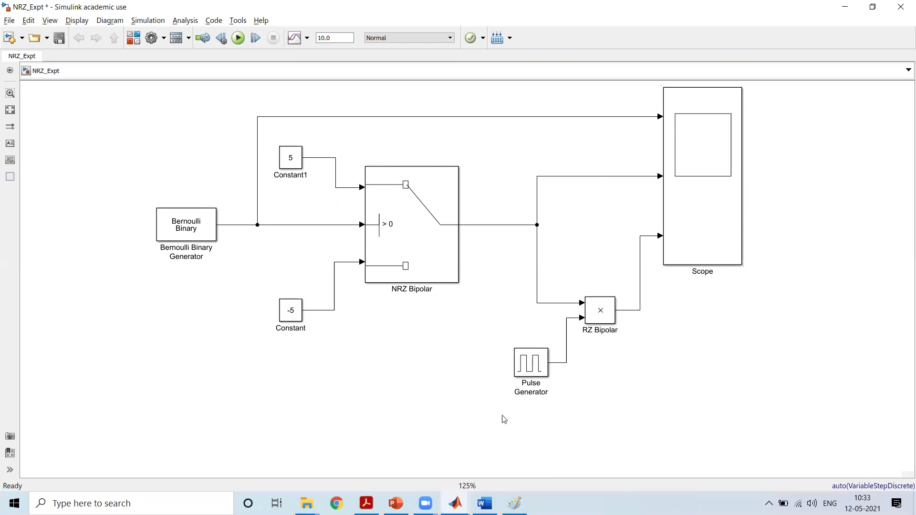
Step: Open the Pulse Generator's parameters and review its amplitude, period, pulse width and phase delay settings
click(534, 367)
double_click(535, 367)
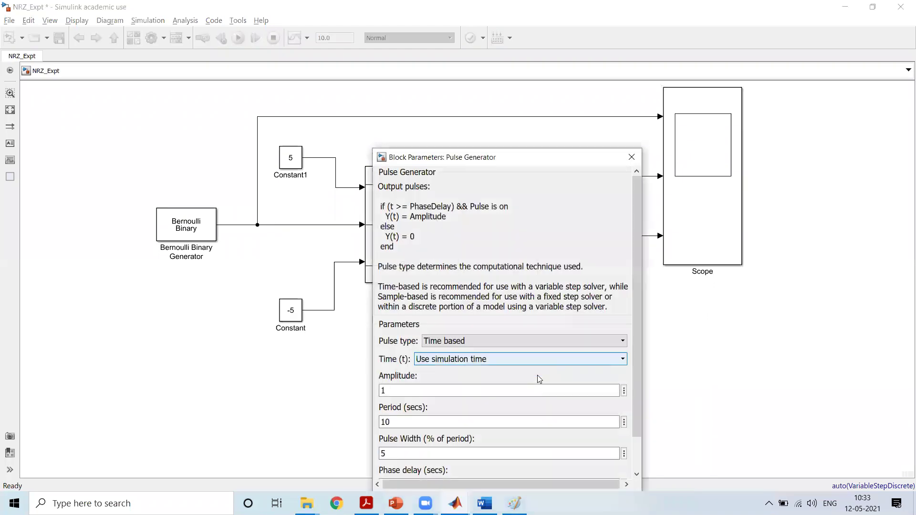
drag(530, 157, 387, 43)
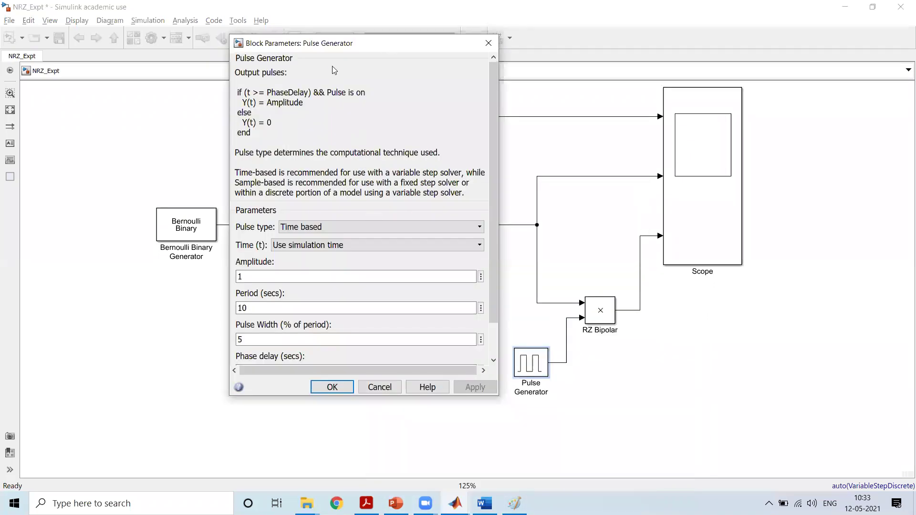
drag(385, 47, 334, 34)
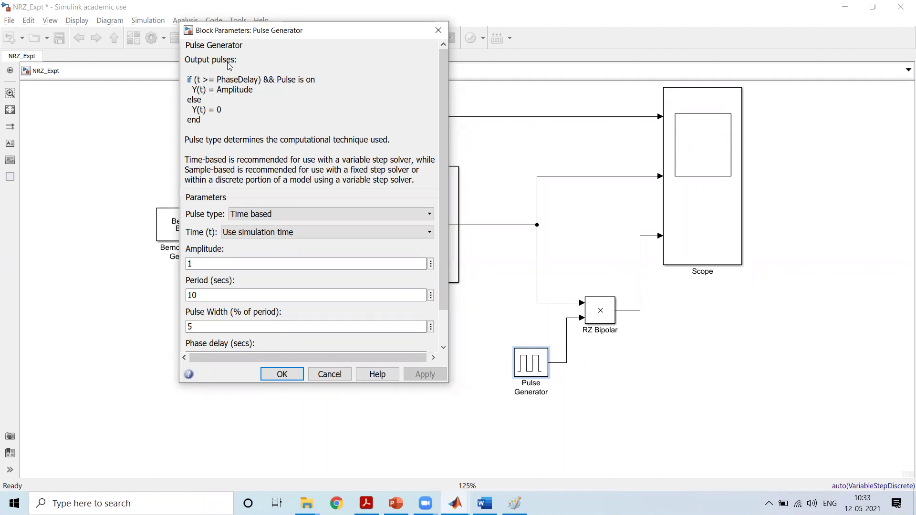
drag(446, 216, 442, 259)
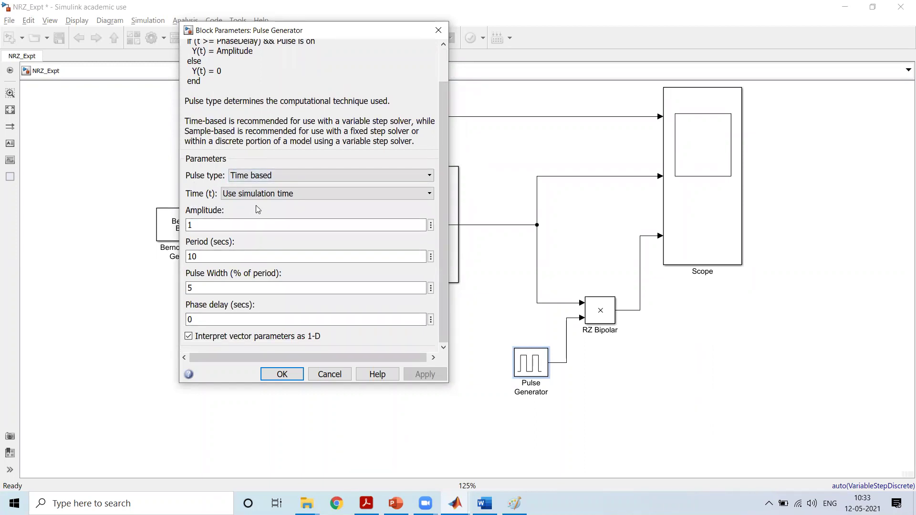
double_click(199, 226)
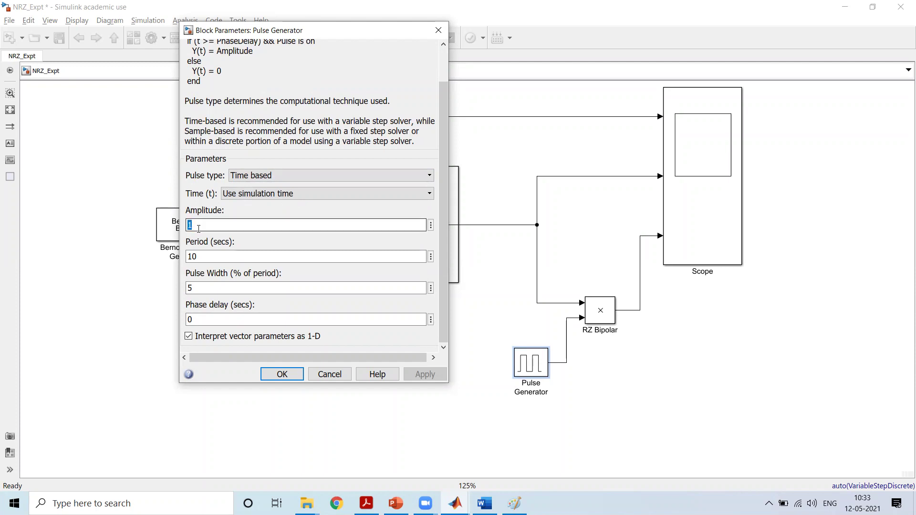
double_click(200, 257)
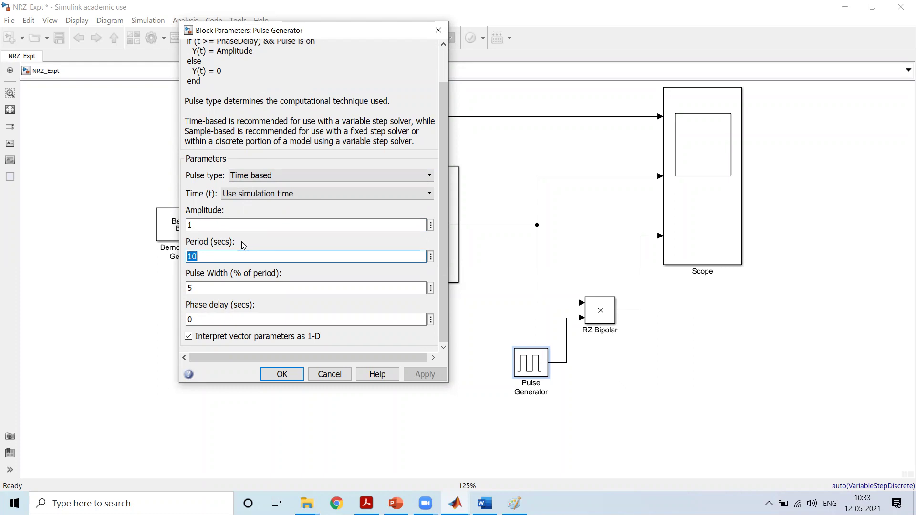
click(188, 278)
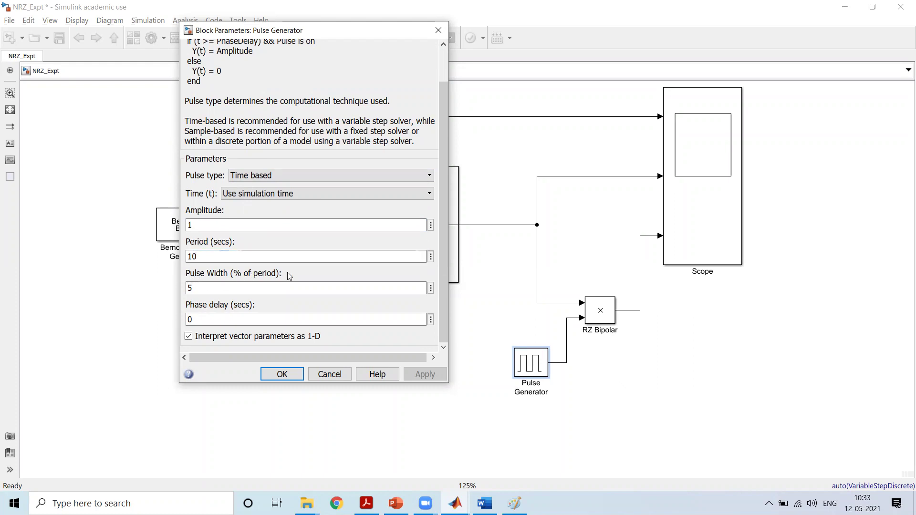
click(200, 288)
double_click(200, 288)
click(200, 287)
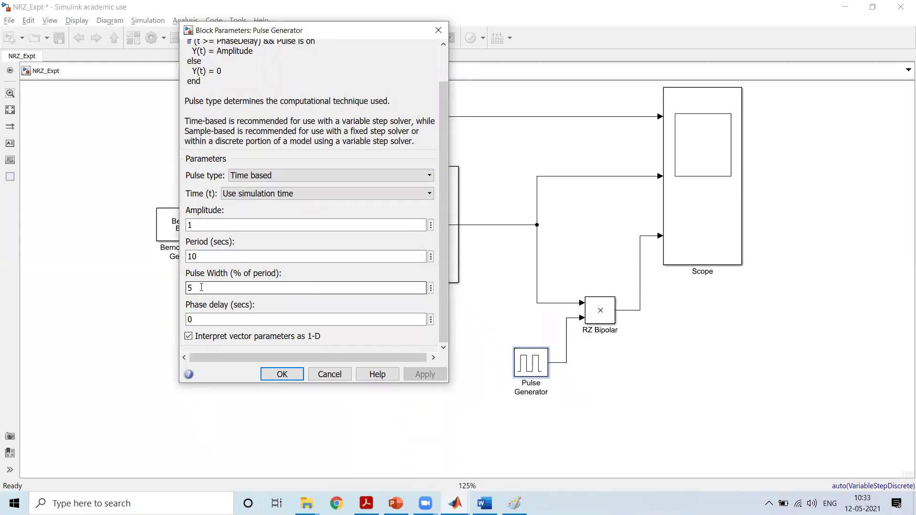
Step: Try a 100-second period for the Pulse Generator, restore it to 10 seconds, and accept the block's parameters
double_click(209, 258)
text(100)
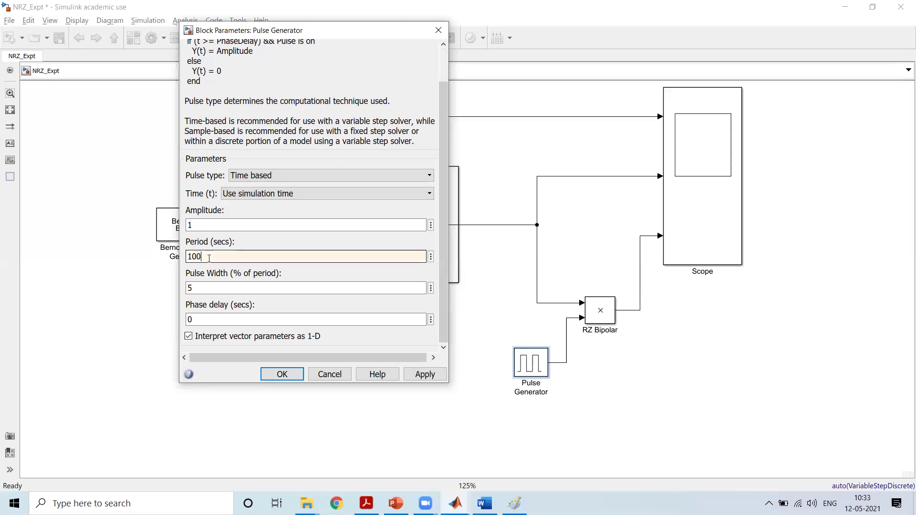
click(209, 278)
double_click(207, 288)
click(215, 288)
key(shift+Tab)
key(Tab)
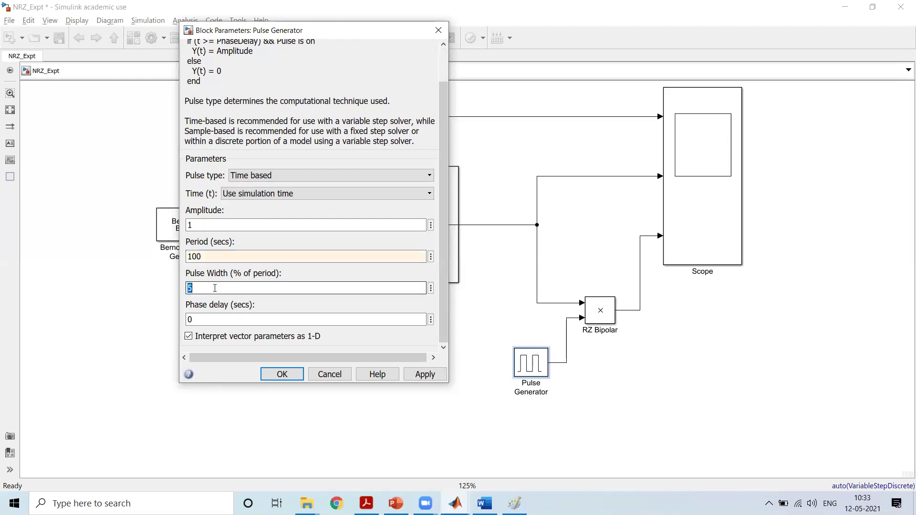
key(shift+Tab)
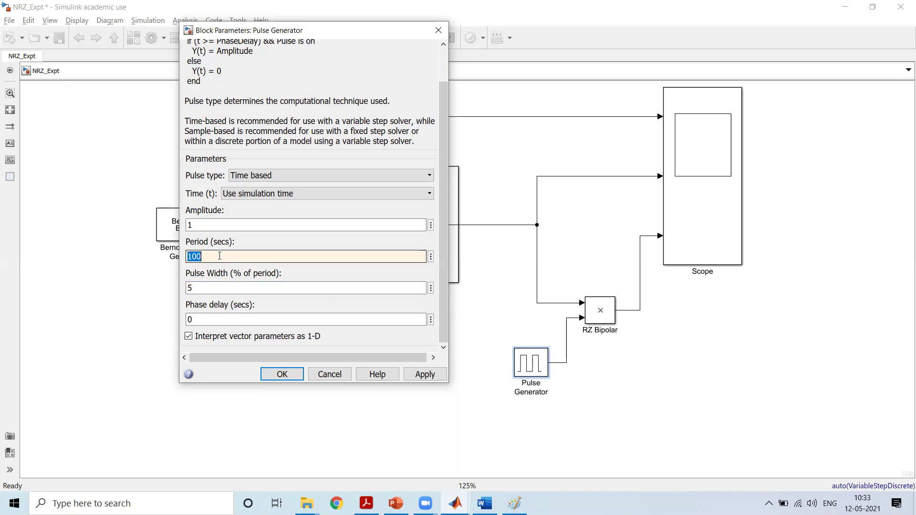
click(221, 256)
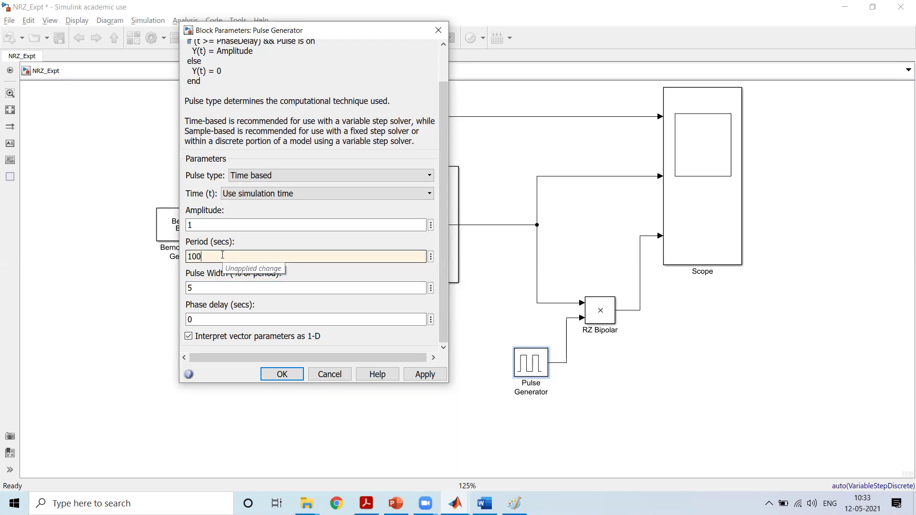
click(224, 287)
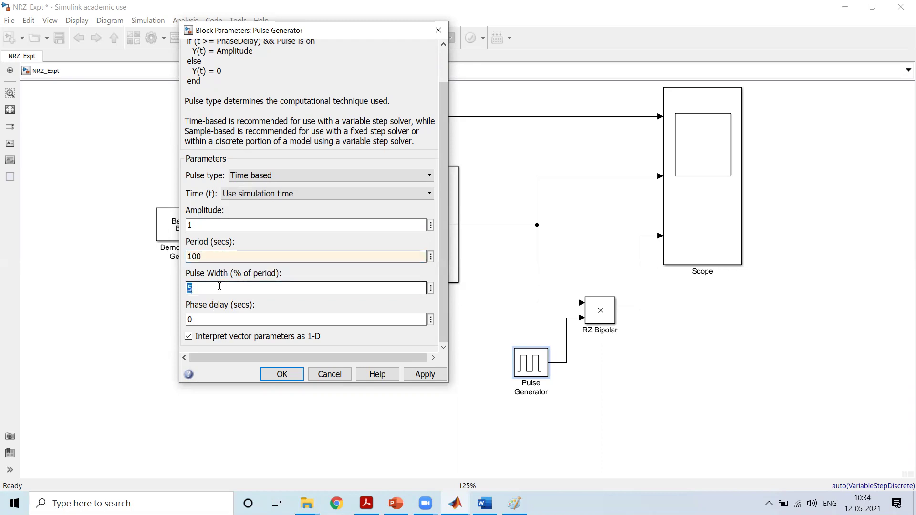
click(226, 257)
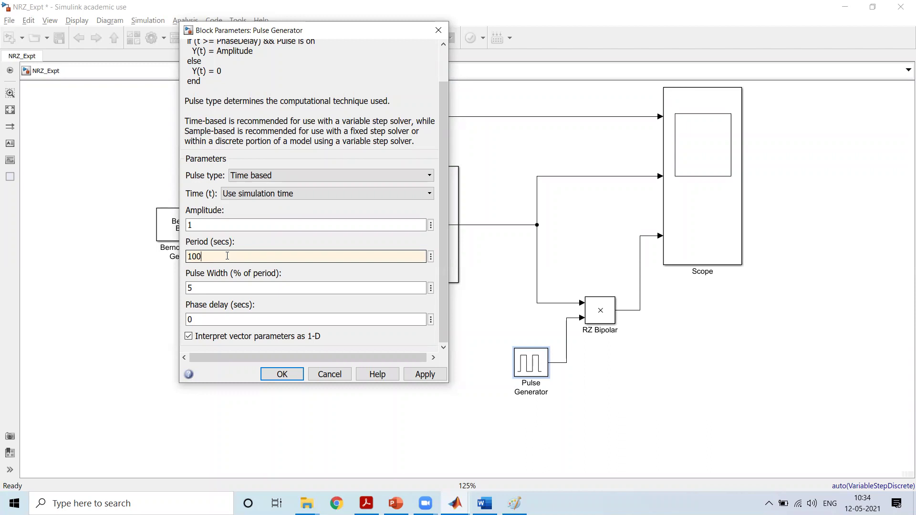
key(BackSpace)
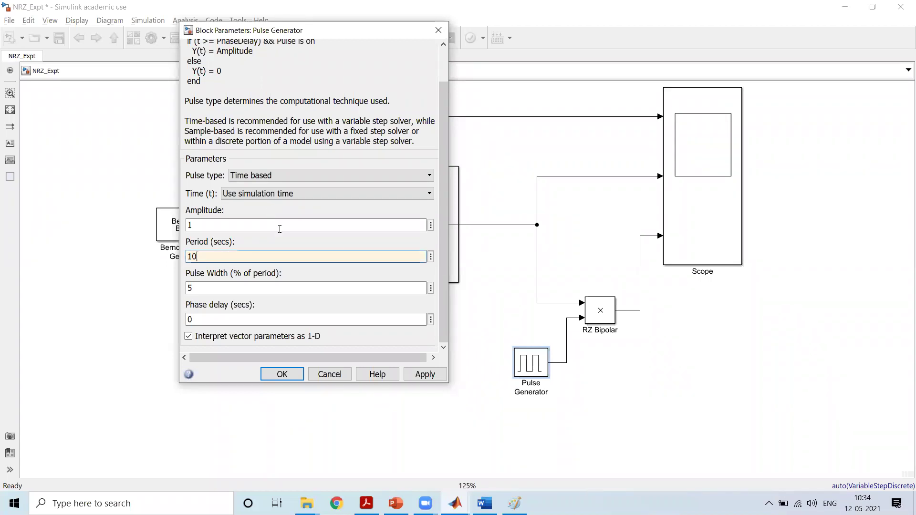
click(426, 374)
click(280, 377)
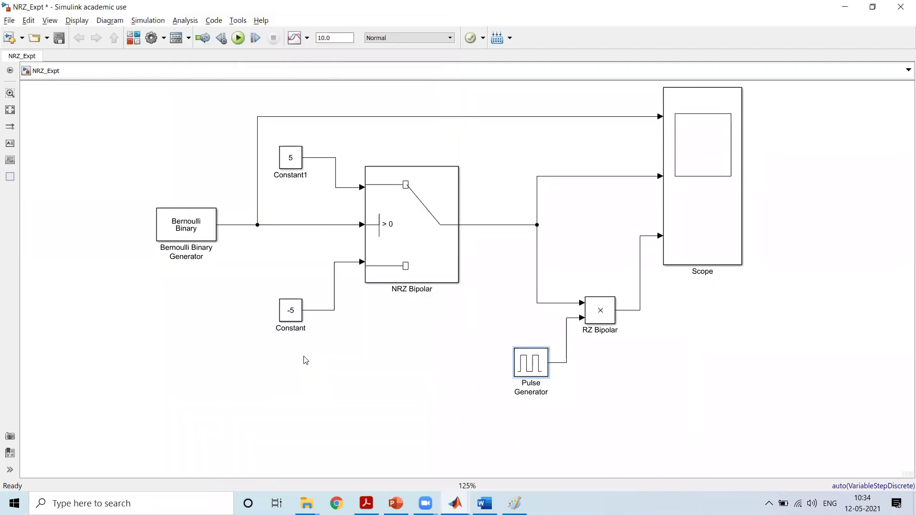
Step: Run the simulation with the Scope open and arrange its display layout as three rows in one column
double_click(701, 238)
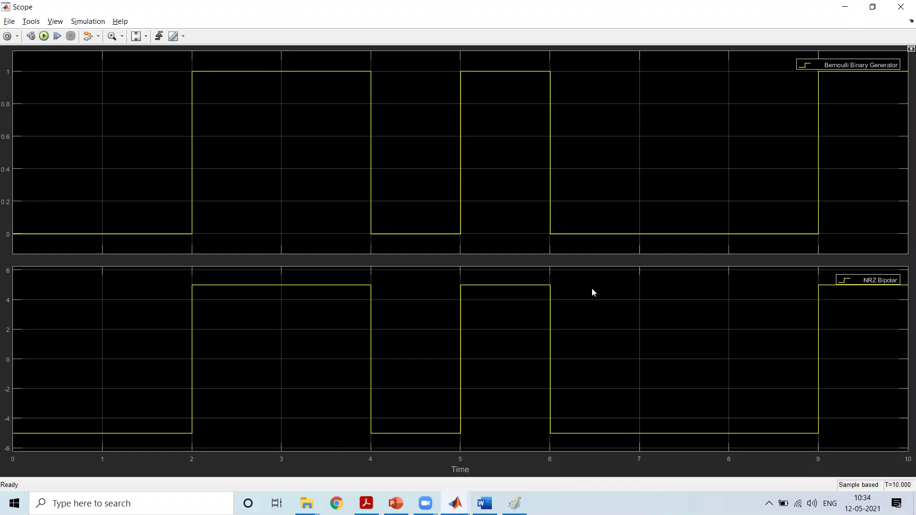
key(ctrl+t)
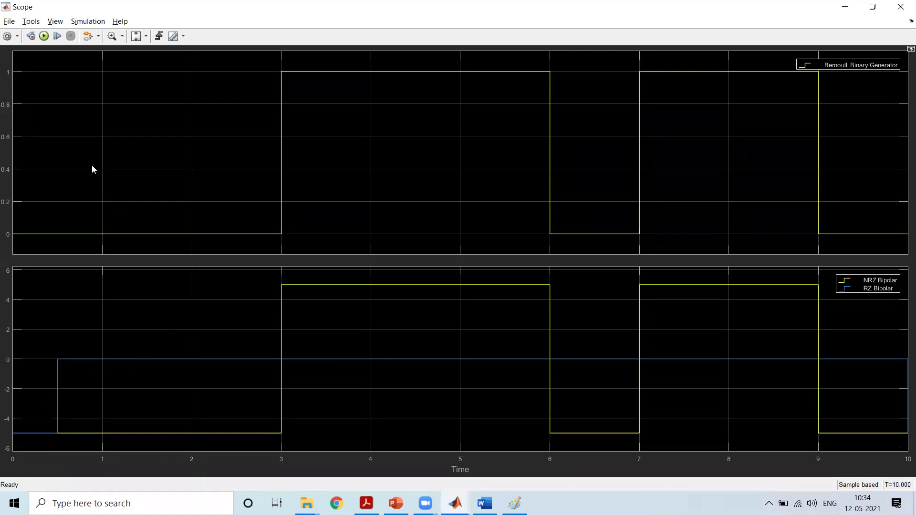
click(17, 38)
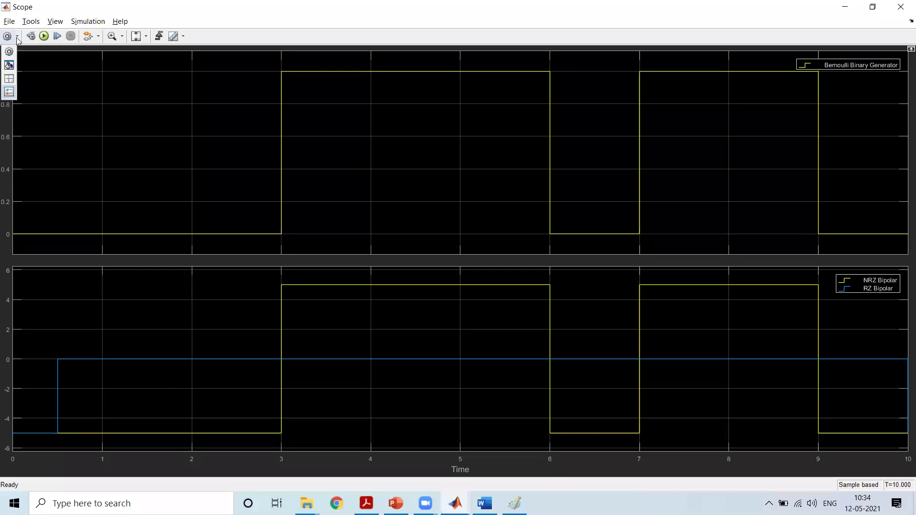
click(9, 78)
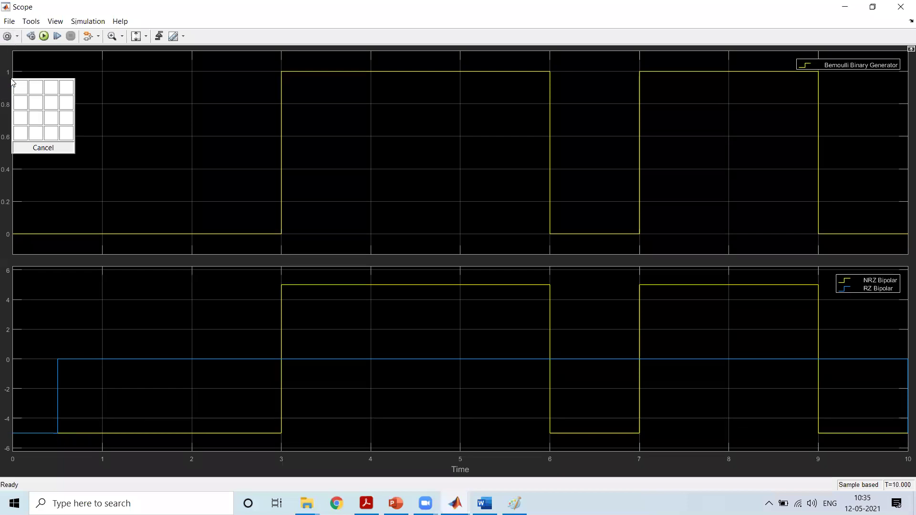
click(17, 37)
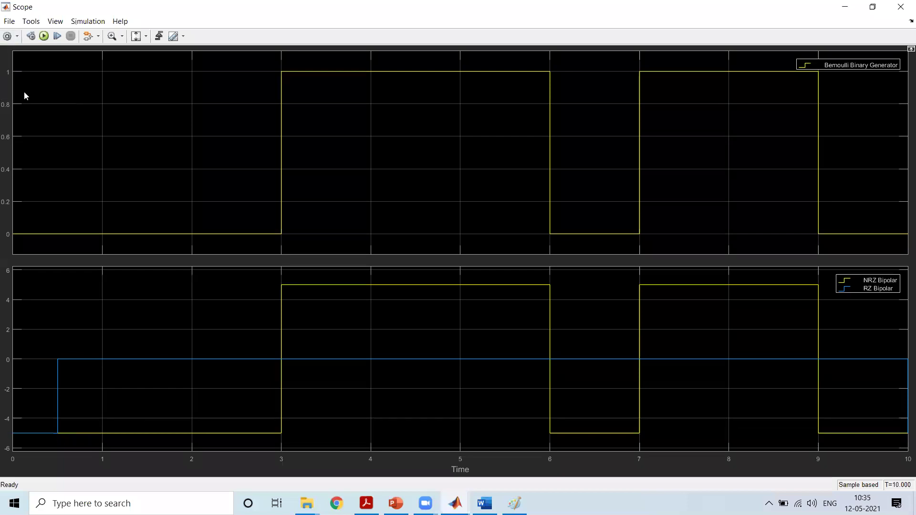
click(18, 38)
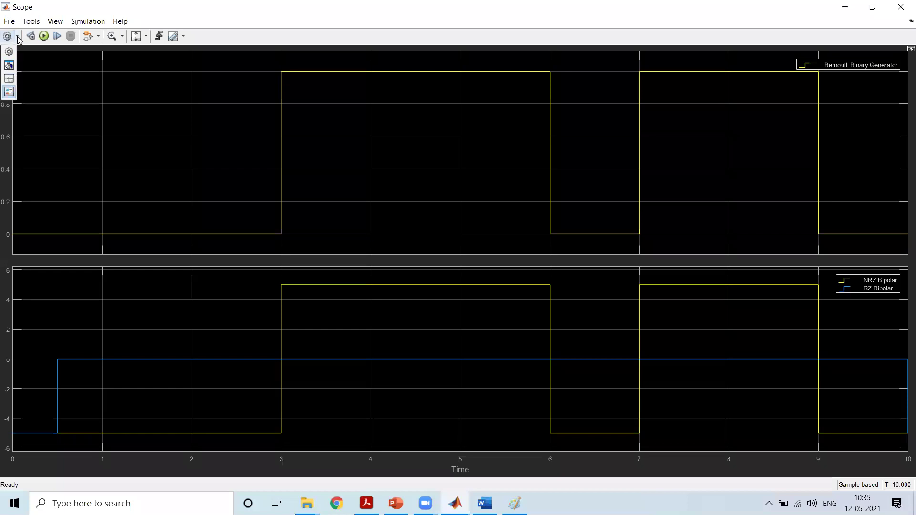
click(10, 79)
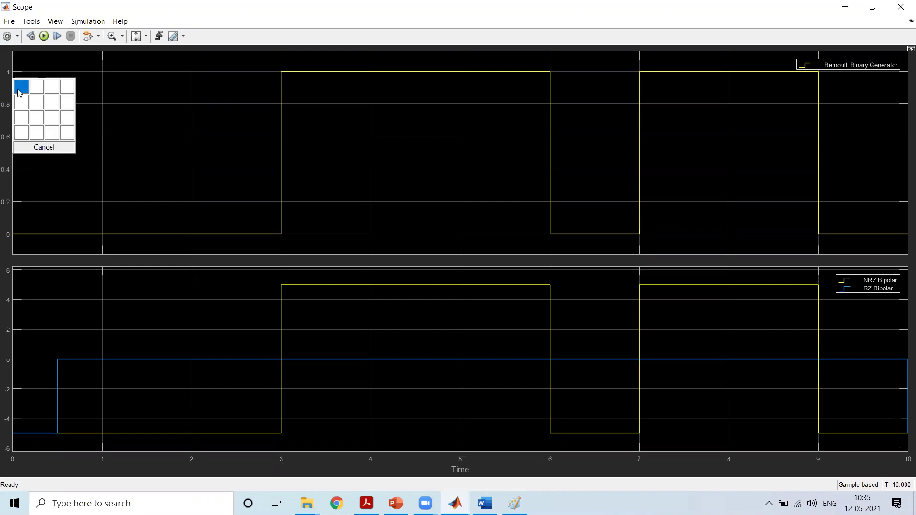
click(21, 116)
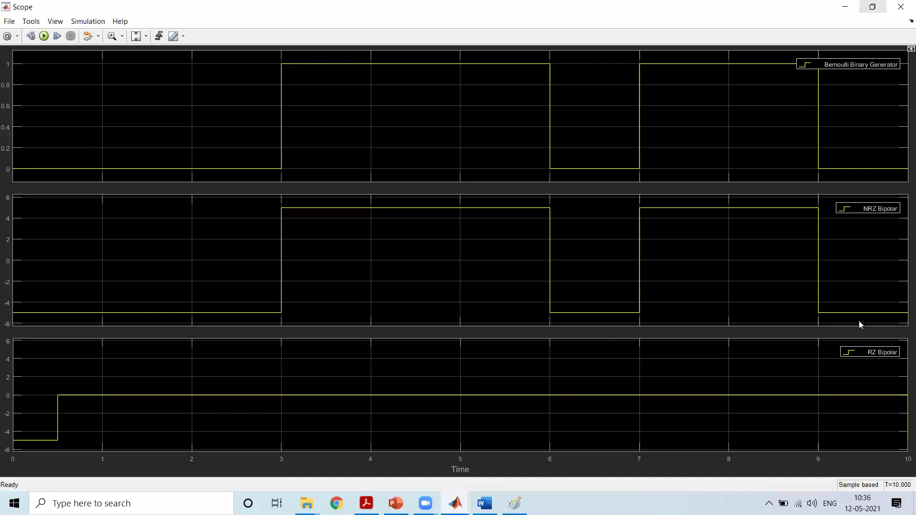
Step: Restore the maximized Scope to a smaller window and place it over the model with the block diagram still accessible
click(873, 7)
double_click(526, 85)
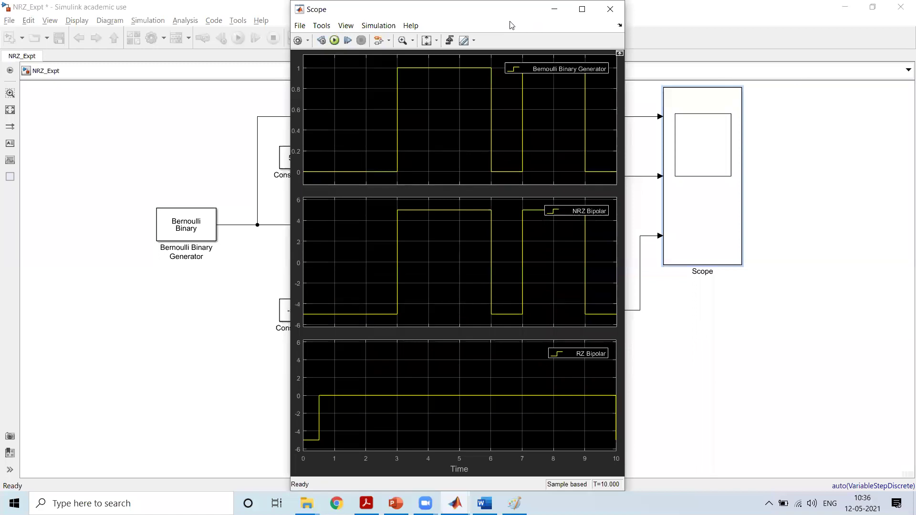
drag(511, 25, 740, 64)
click(747, 63)
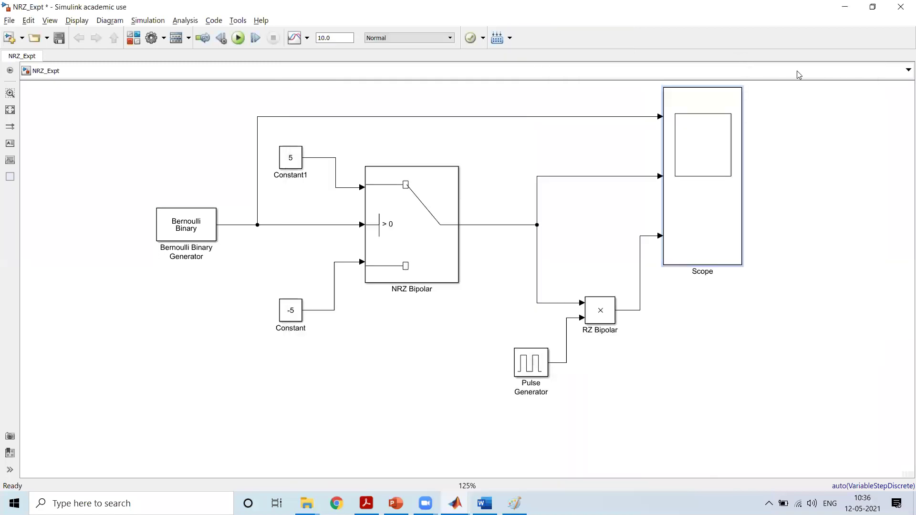
key(ctrl+t)
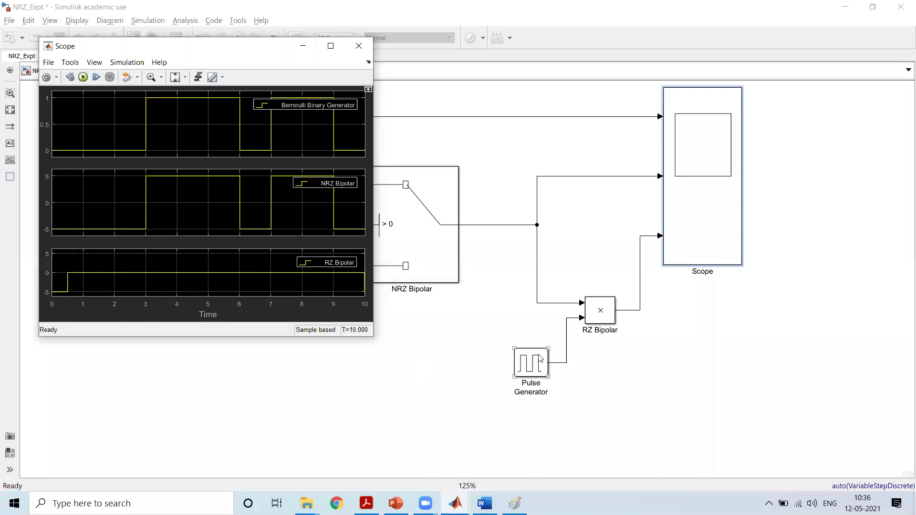
Step: Open the Pulse Generator's parameters again and place them side by side with the Scope waveforms
double_click(537, 360)
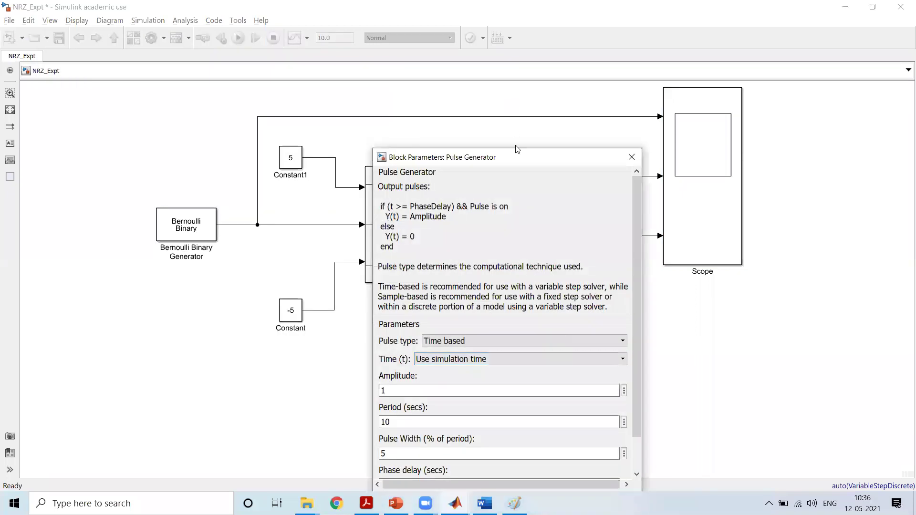
drag(517, 157, 656, 92)
key(alt+Tab)
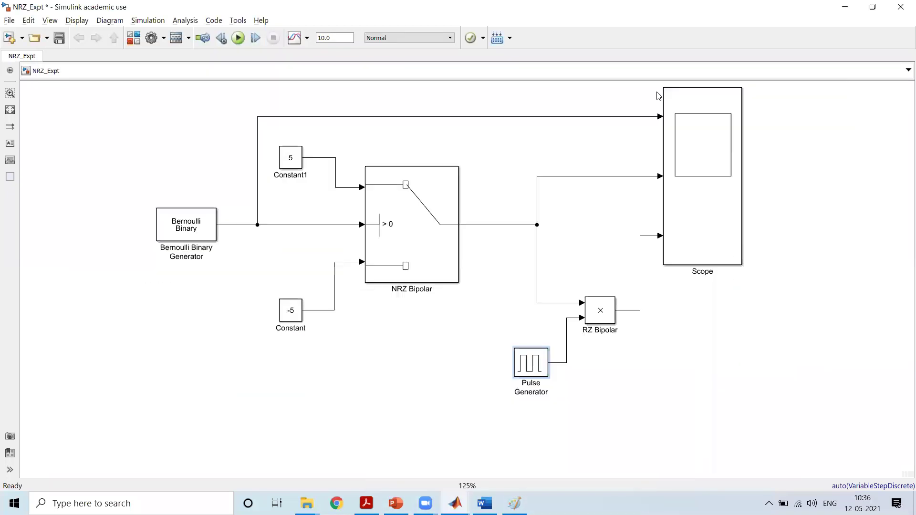
key(alt+Tab)
key(alt+Tab)
key(alt+Tab)
key(alt+Tab)
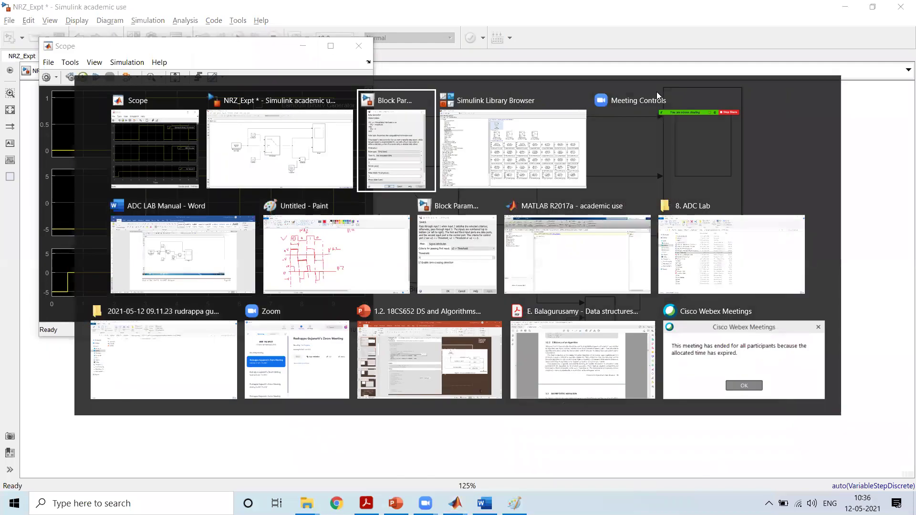
drag(622, 98, 551, 57)
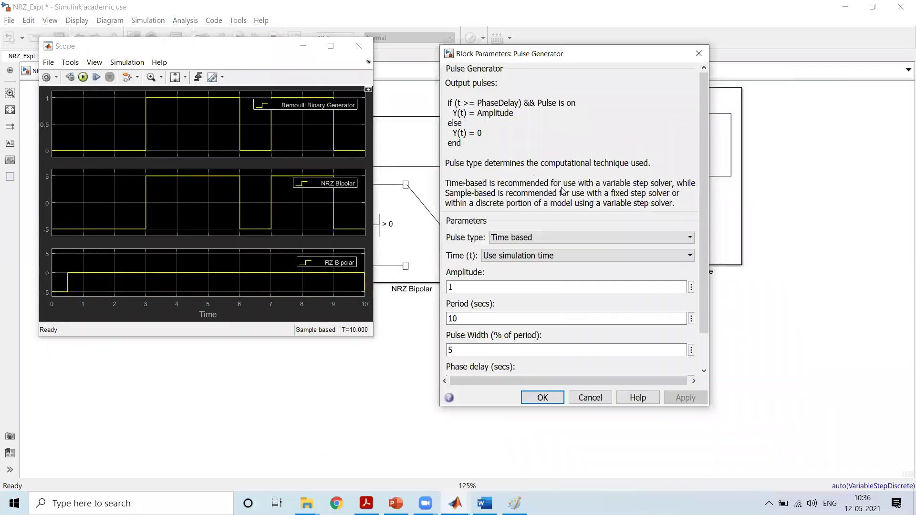
Step: Compare the Pulse Generator's period with the Scope's time axis and the model's simulation stop time
scroll(641, 381, down, 2)
double_click(454, 281)
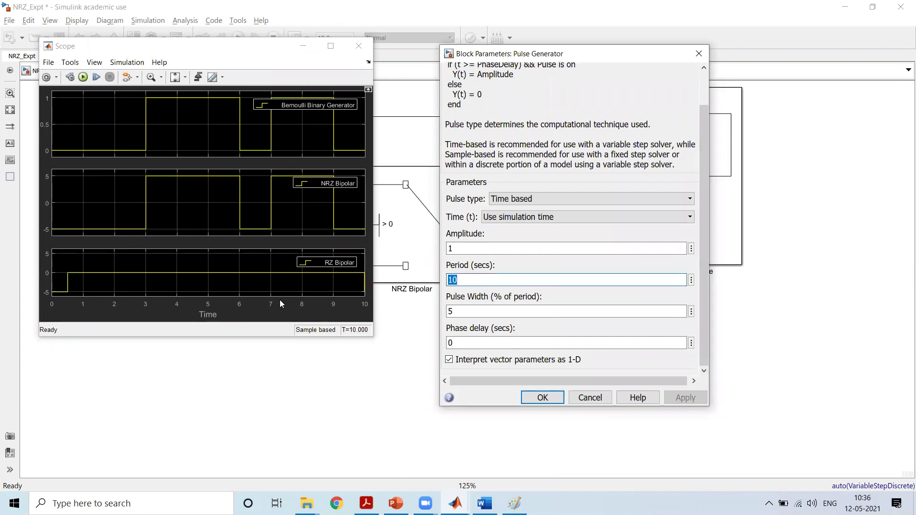
click(461, 276)
click(462, 278)
drag(255, 50, 257, 130)
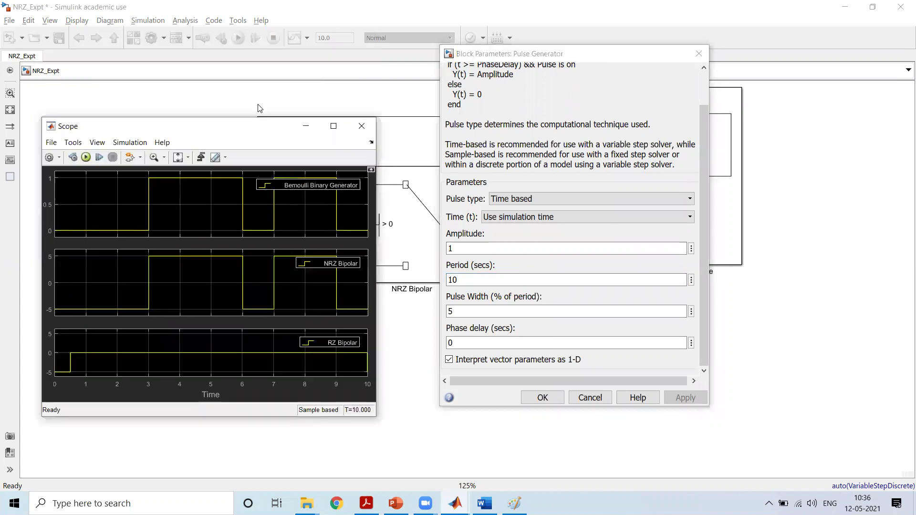
click(328, 42)
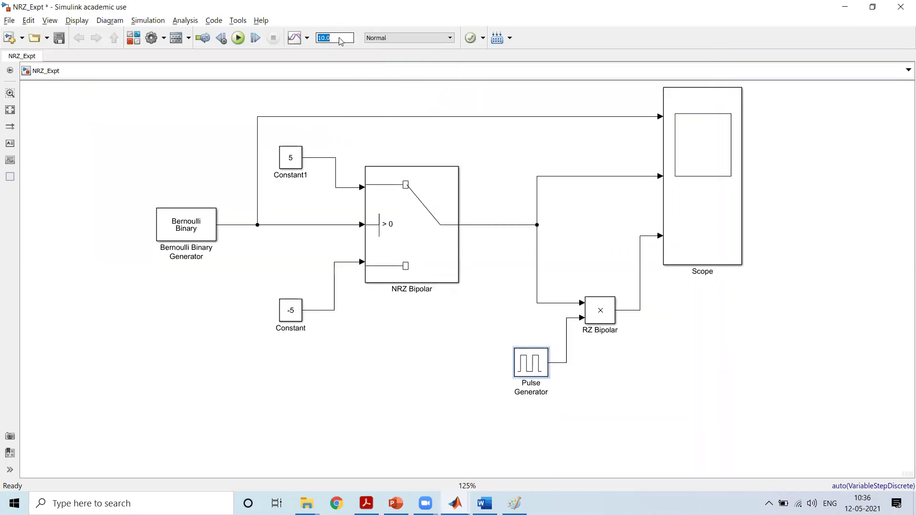
Step: Set the simulation stop time to 20, run the model and show the Scope's waveforms maximized
text(20)
click(237, 39)
key(ctrl+t)
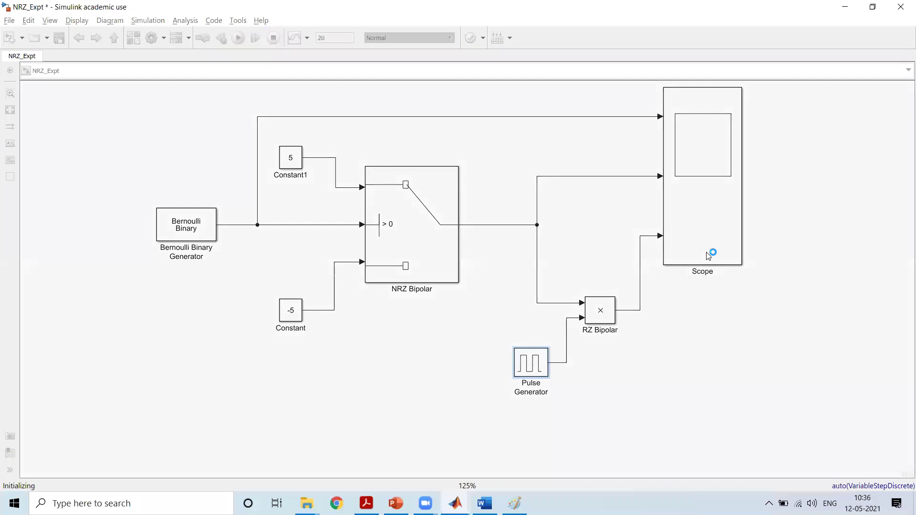
double_click(708, 256)
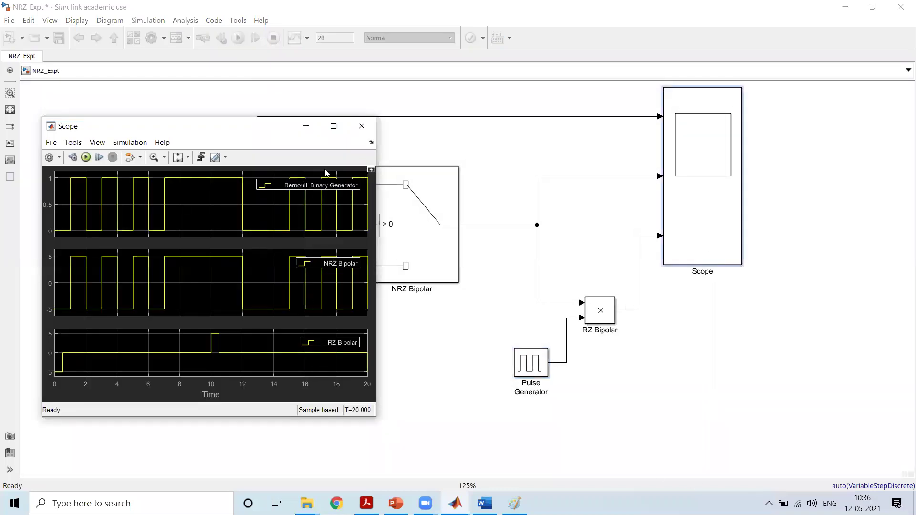
click(334, 126)
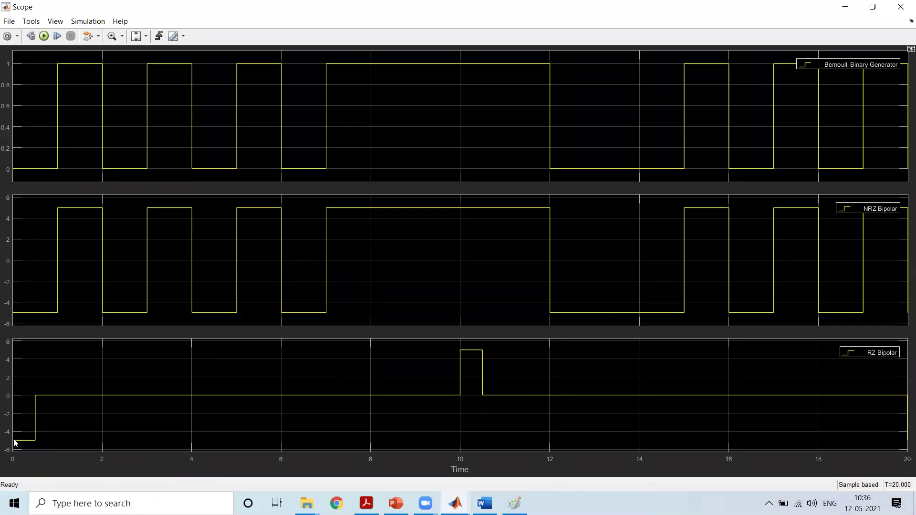
Step: Compare the Pulse Generator's period and pulse width with the RZ Bipolar waveform, closing its parameters when finished
key(alt+Tab)
key(alt+Tab)
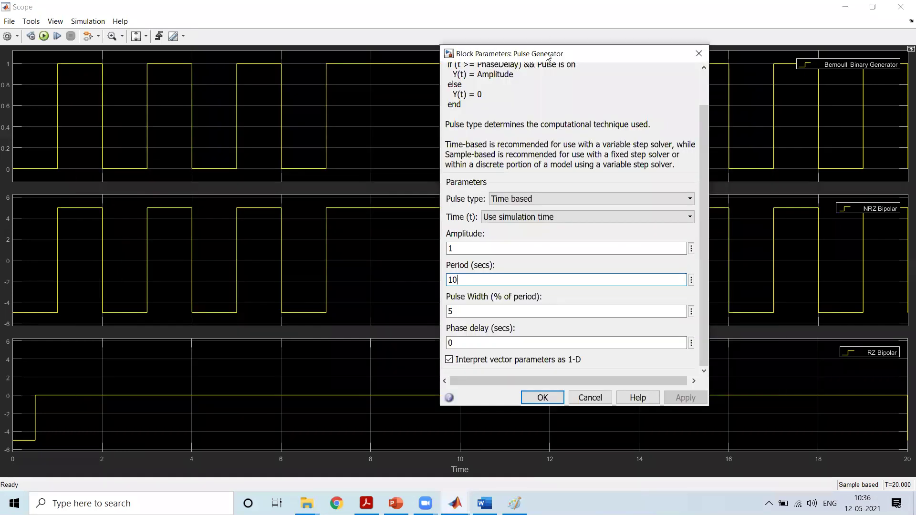
drag(549, 57, 634, 79)
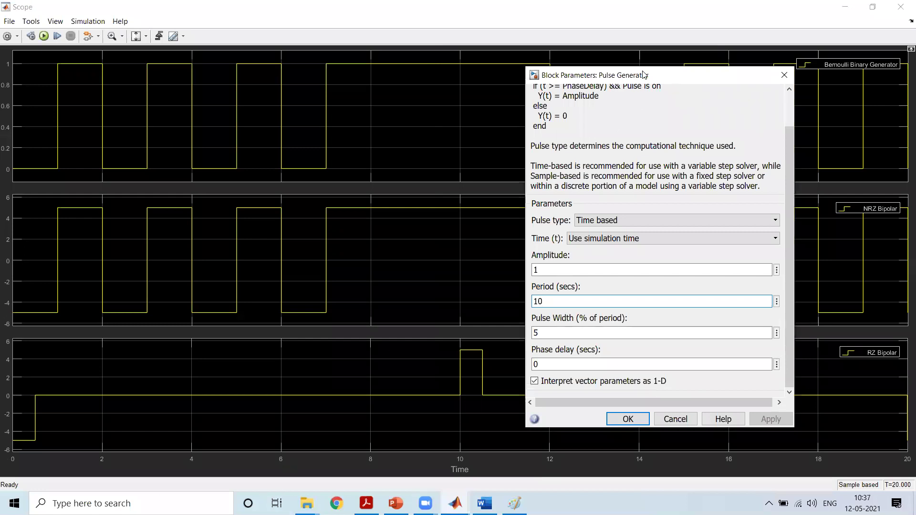
drag(643, 75, 687, 74)
double_click(599, 300)
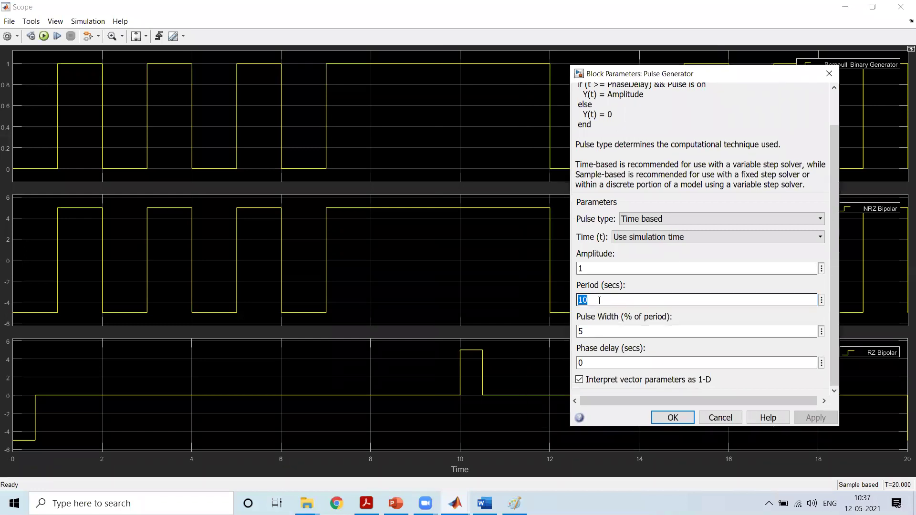
double_click(597, 334)
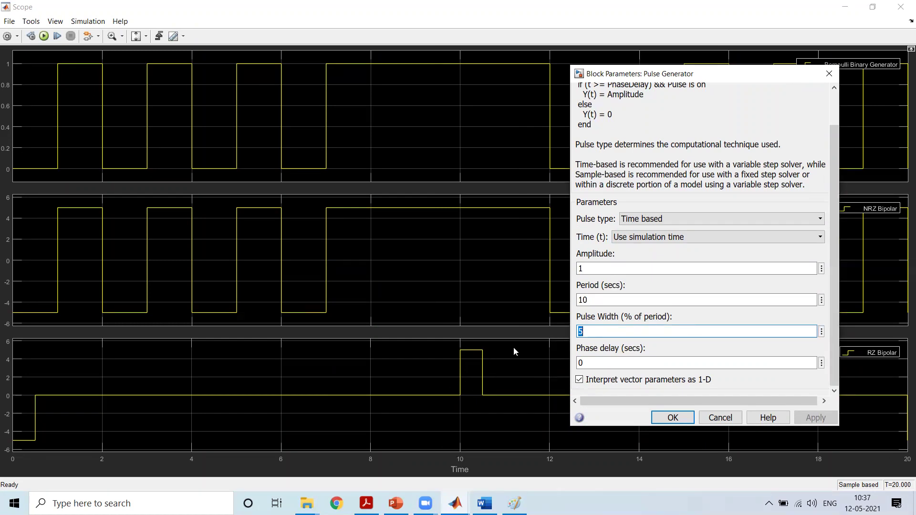
text(5)
click(831, 75)
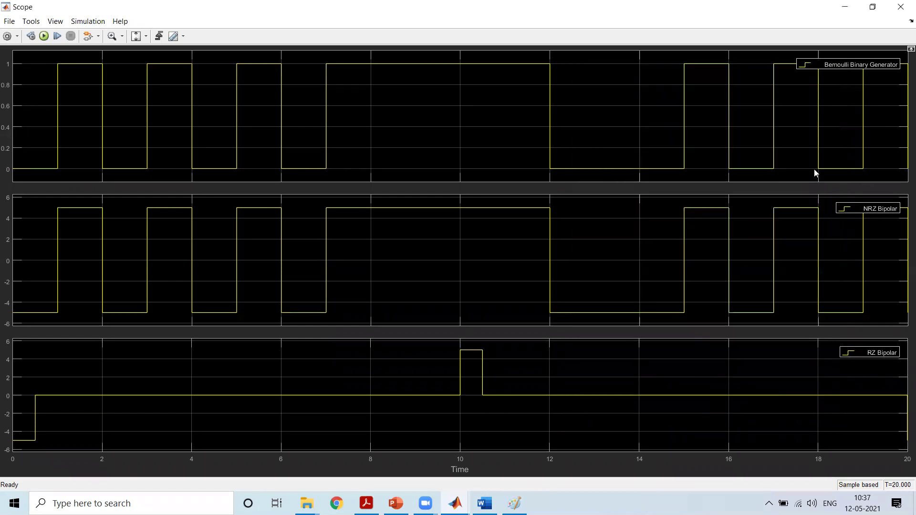
Step: Set the simulation stop time to 10 and save the model
key(alt+Tab)
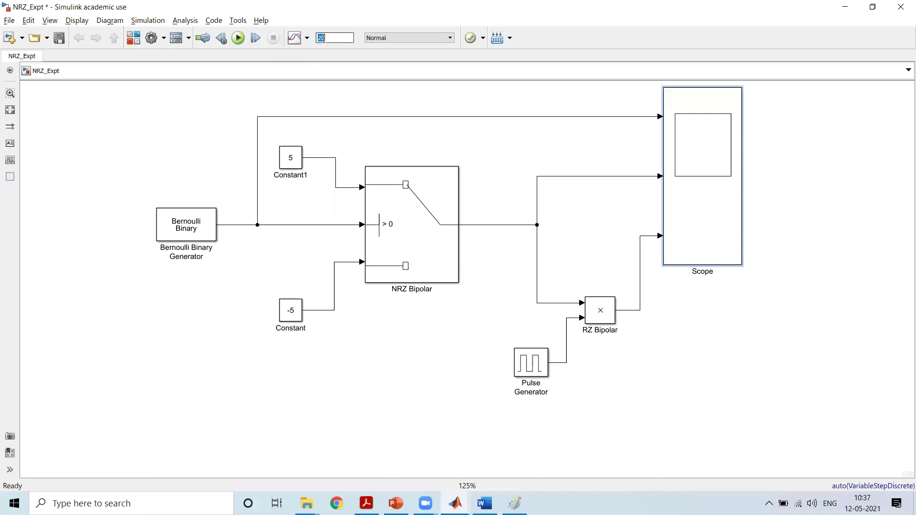
text(10)
key(ctrl+s)
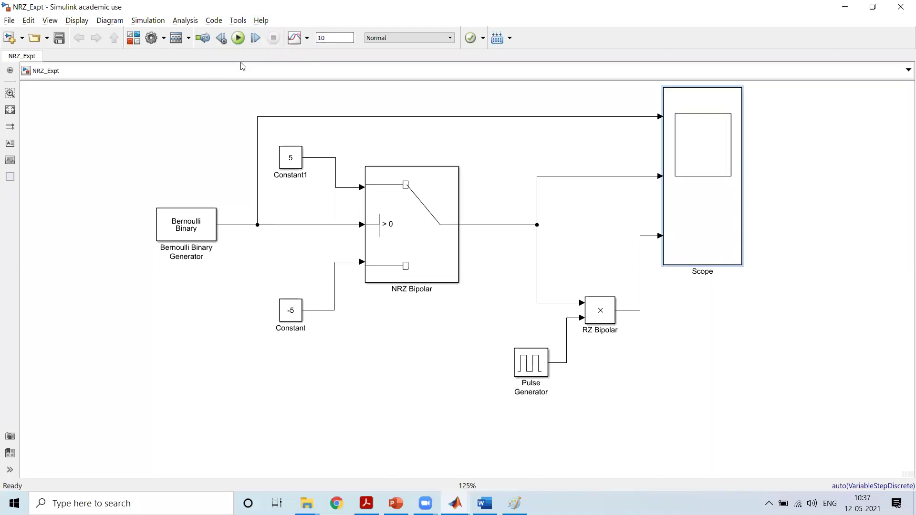
Step: Rerun the simulation with the Scope on display and return to the block diagram
key(alt+Tab)
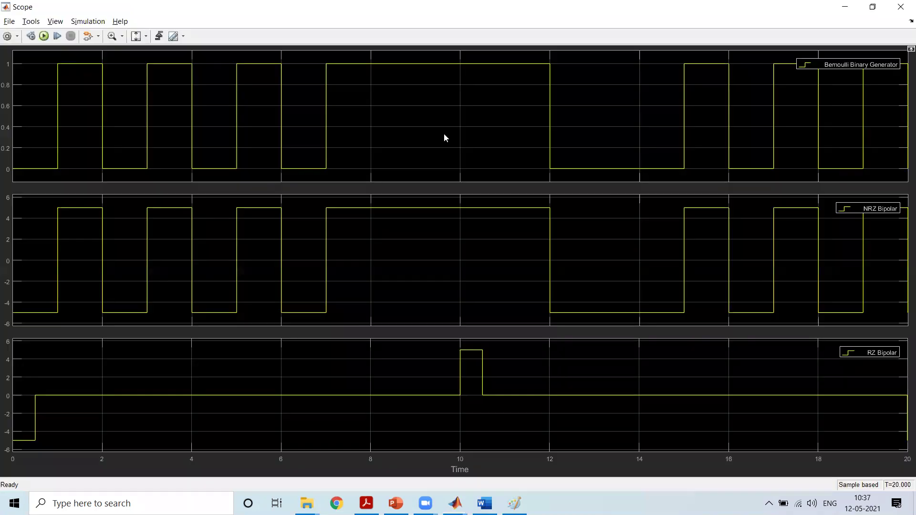
key(ctrl+t)
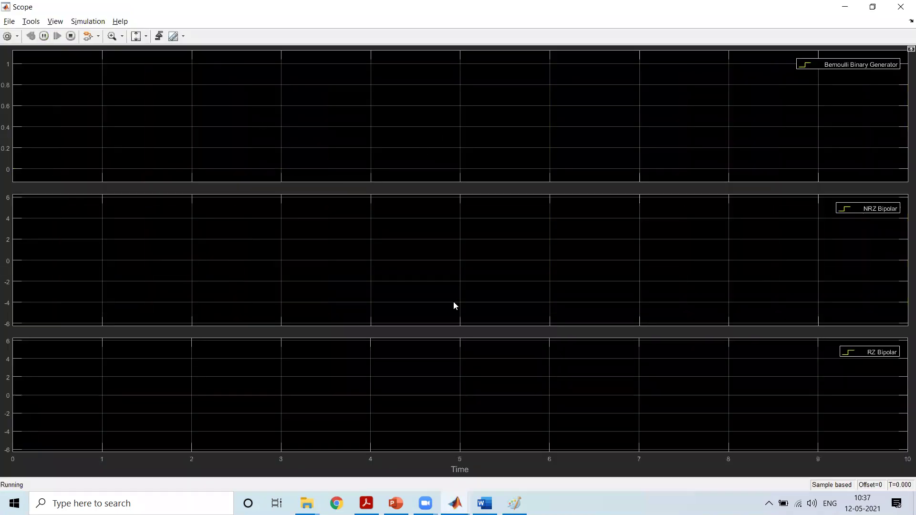
key(alt+Tab)
key(Tab)
key(alt+shift+Tab)
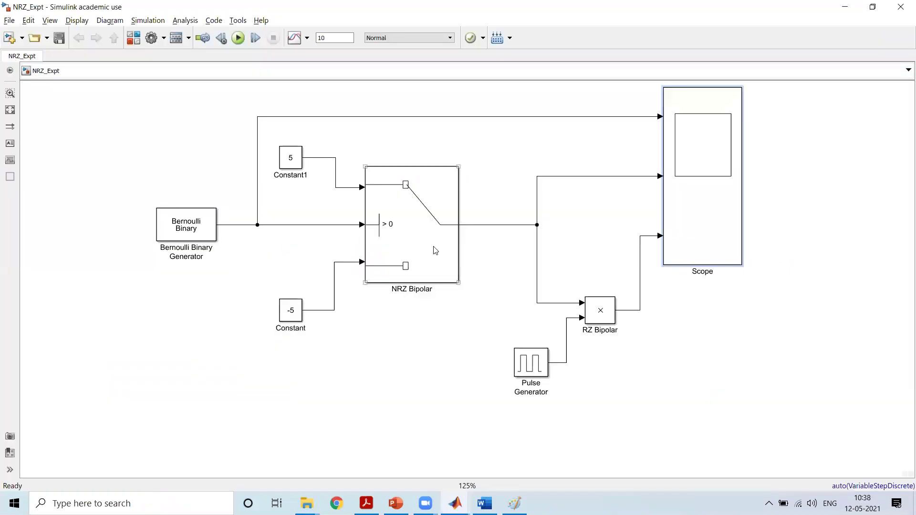
Step: Open the Pulse Generator's parameters and place them over the Scope with the start of the RZ Bipolar waveform uncovered
double_click(528, 367)
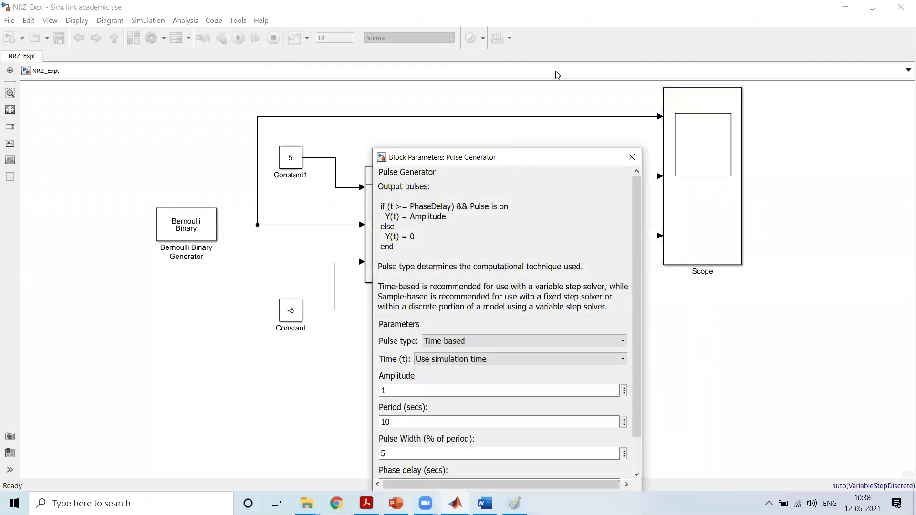
key(alt+Tab)
key(alt+Tab)
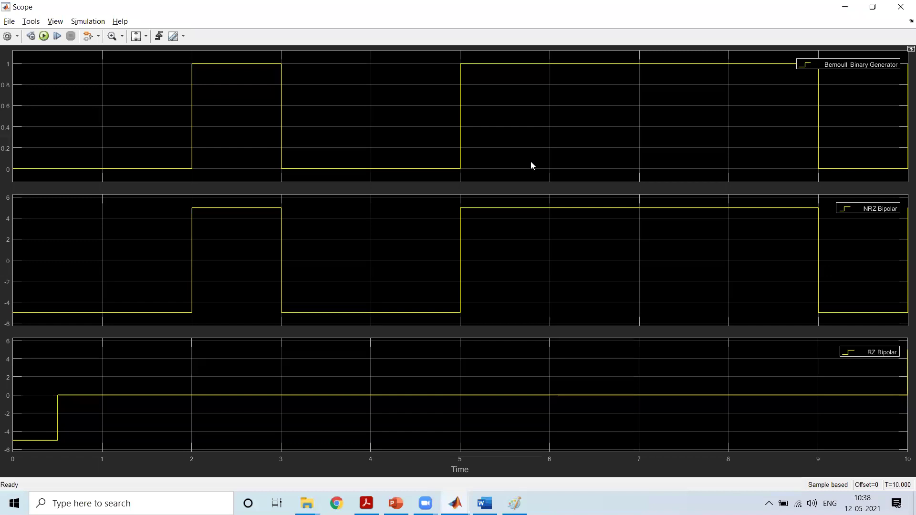
key(alt+Tab)
key(alt+Tab)
key(alt+shift+Tab)
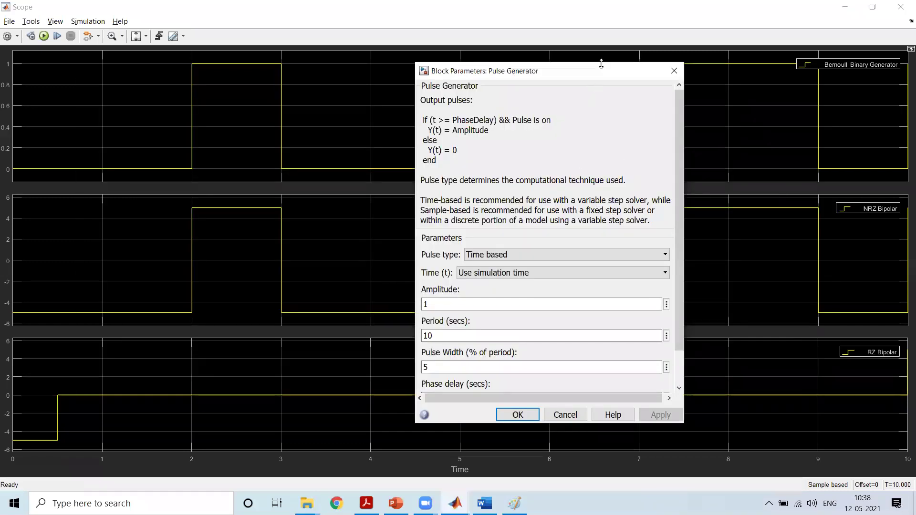
drag(607, 77, 741, 54)
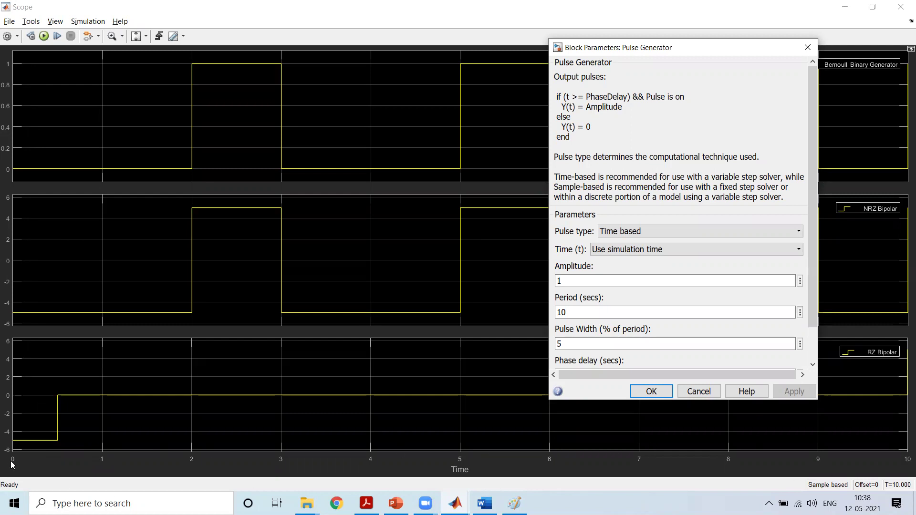
Step: Set the Pulse Generator's period to 1 second and rerun the simulation in the Scope
double_click(561, 313)
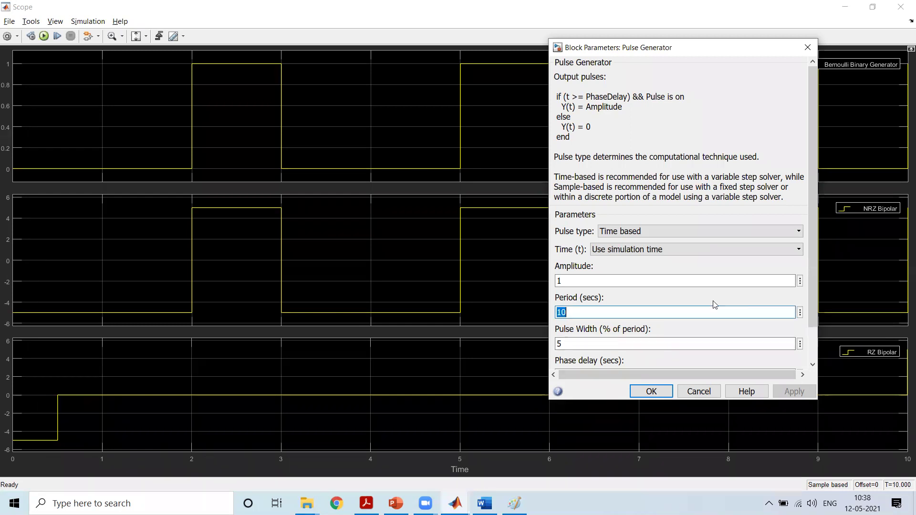
text(1)
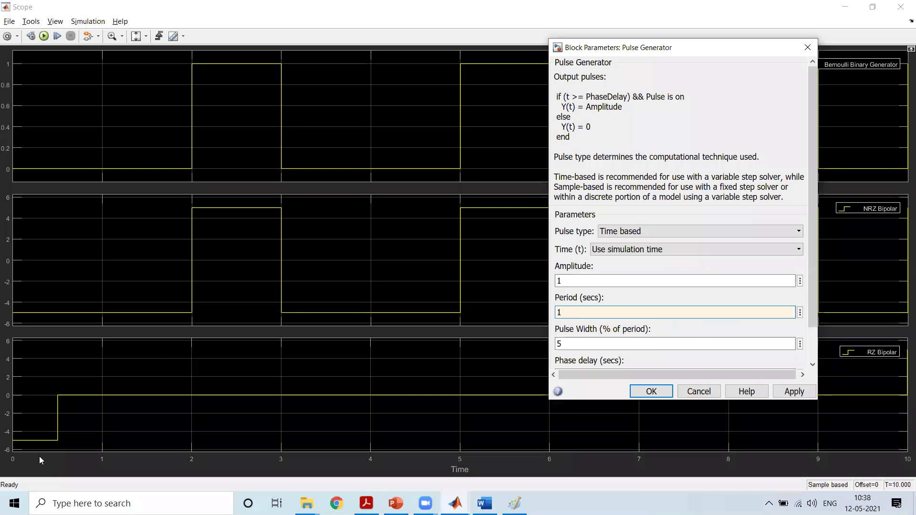
click(794, 391)
click(665, 391)
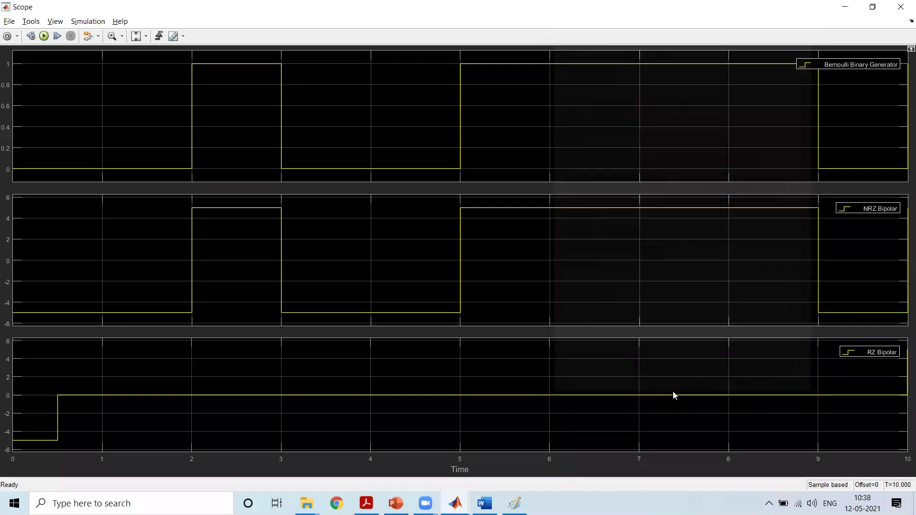
click(44, 37)
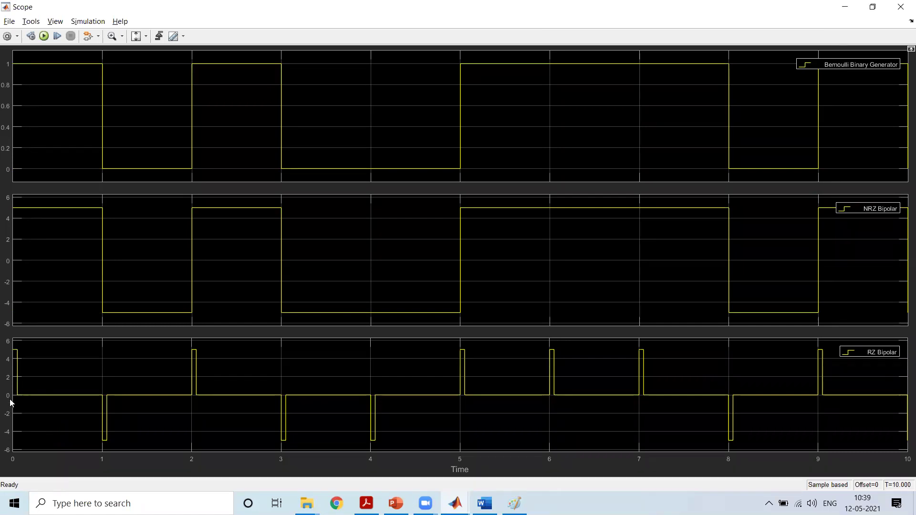
Step: Reopen the Pulse Generator's parameters over the Scope and set the pulse width to 50% of the period
key(alt+Tab)
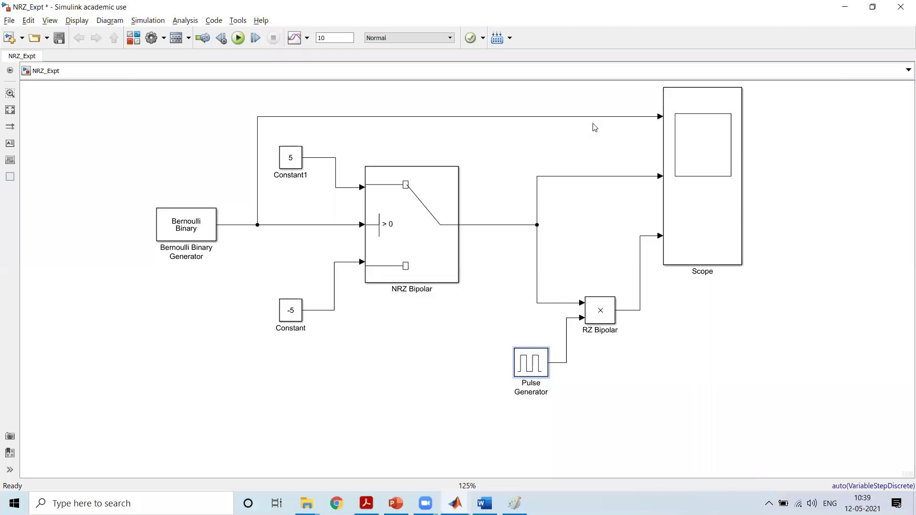
key(alt+Tab)
key(alt+Tab)
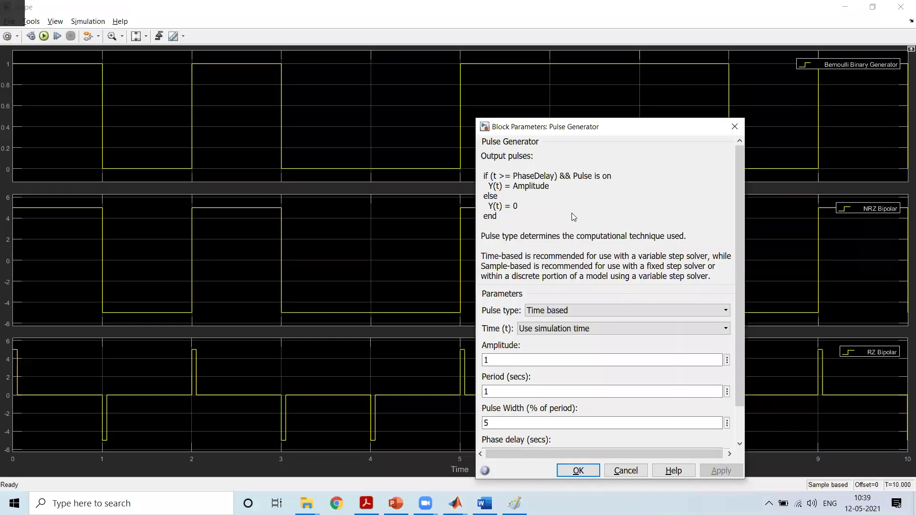
drag(605, 133, 610, 44)
click(506, 333)
double_click(492, 333)
text(50)
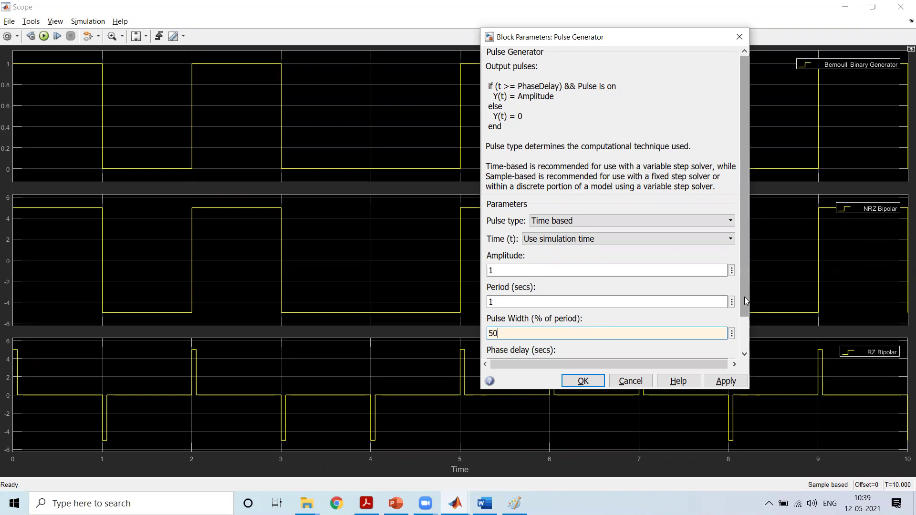
drag(745, 297, 752, 345)
click(514, 262)
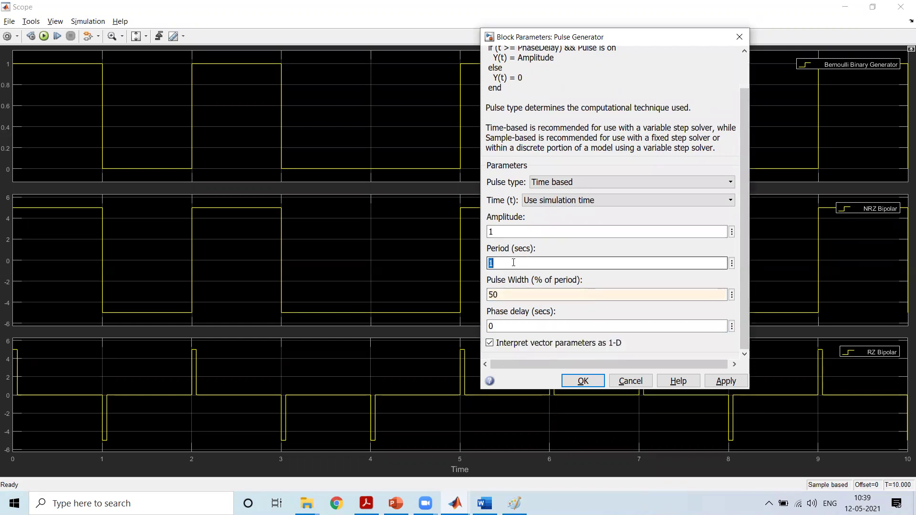
click(510, 294)
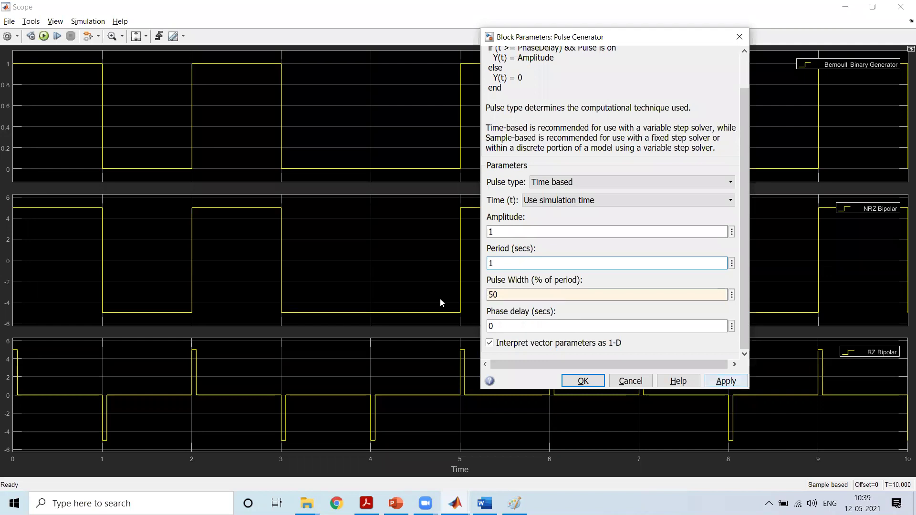
click(735, 386)
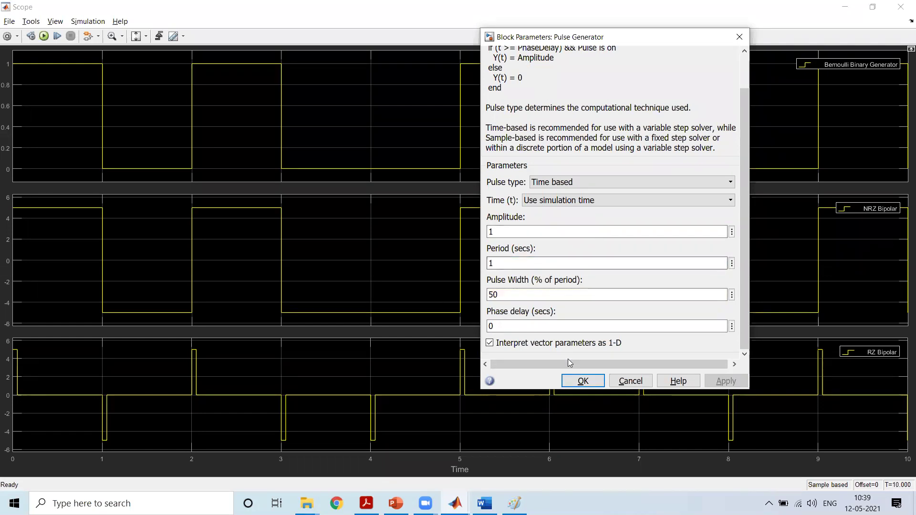
click(583, 382)
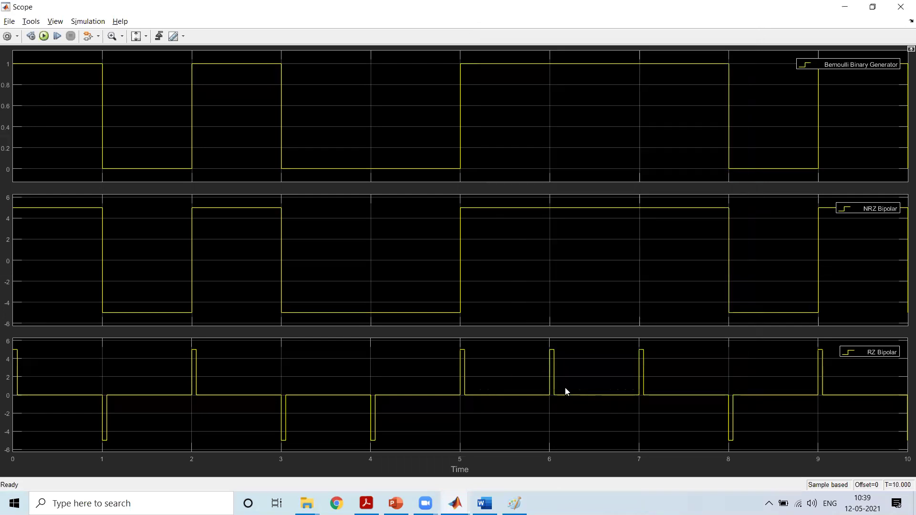
Step: Rerun the simulation to review the RZ Bipolar waveform and close the Scope
click(46, 40)
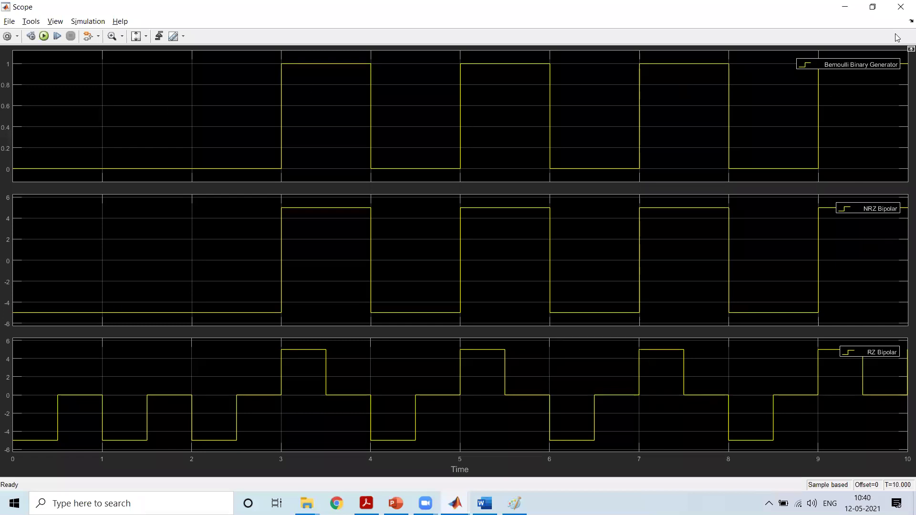
click(901, 6)
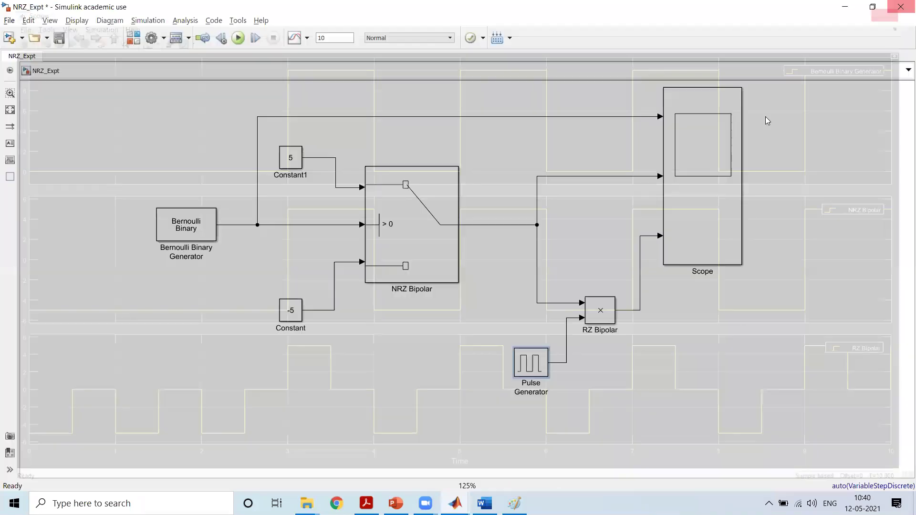